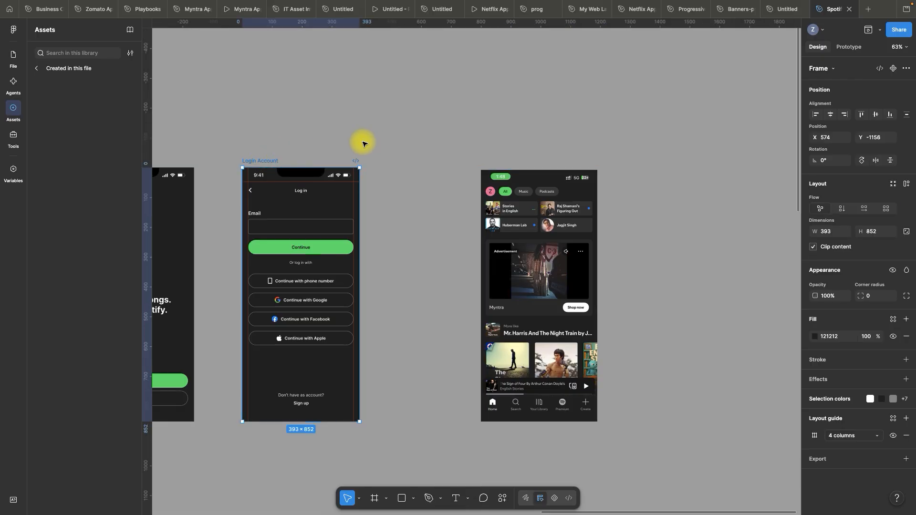
Duplicate the Login Account frame beside the original and move the Spotify home screenshot clear of the copy
{"action": "scroll", "coordinate": [362, 141], "scroll_direction": "up", "scroll_amount": 3}
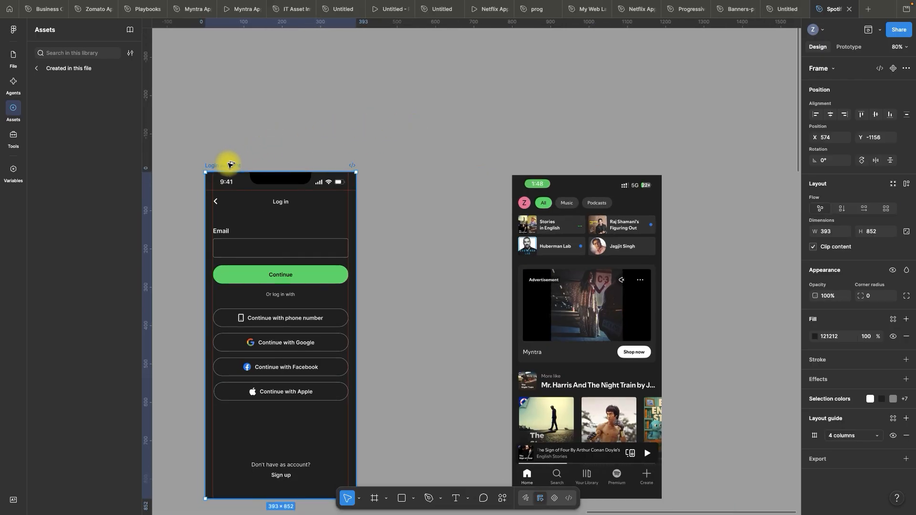
{"action": "left_click_drag", "start_coordinate": [229, 164], "coordinate": [394, 166], "text": "alt"}
{"action": "scroll", "coordinate": [430, 112], "scroll_direction": "down", "scroll_amount": 3}
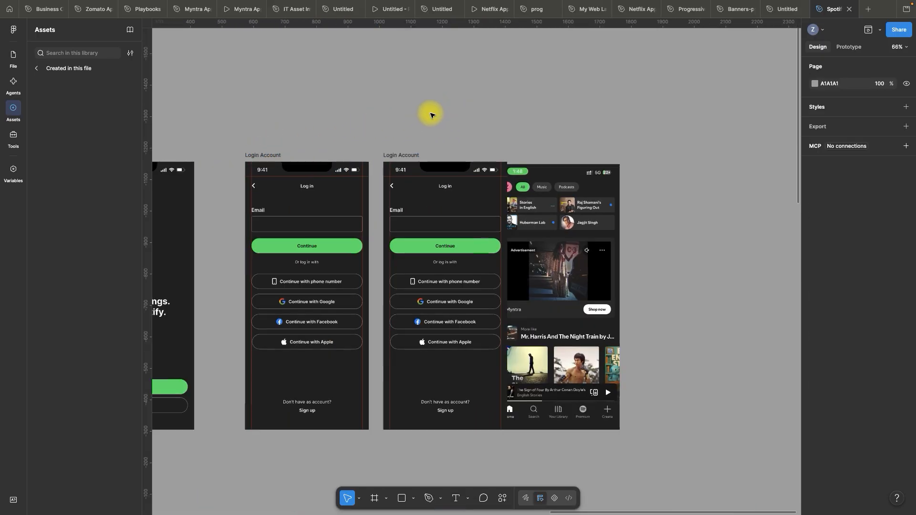
{"action": "left_click_drag", "start_coordinate": [573, 199], "coordinate": [640, 198]}
Delete the log-in header, email field, Continue button and alternative log-in buttons from the duplicated frame
{"action": "scroll", "coordinate": [522, 199], "scroll_direction": "up", "scroll_amount": 3}
{"action": "key", "text": "space"}
{"action": "scroll", "coordinate": [526, 201], "scroll_direction": "down", "scroll_amount": 4}
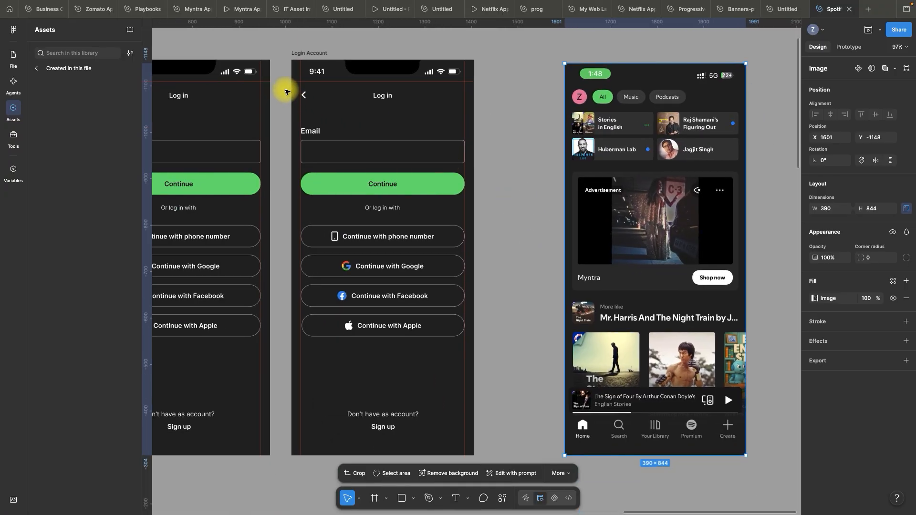
{"action": "left_click_drag", "start_coordinate": [286, 91], "coordinate": [527, 356]}
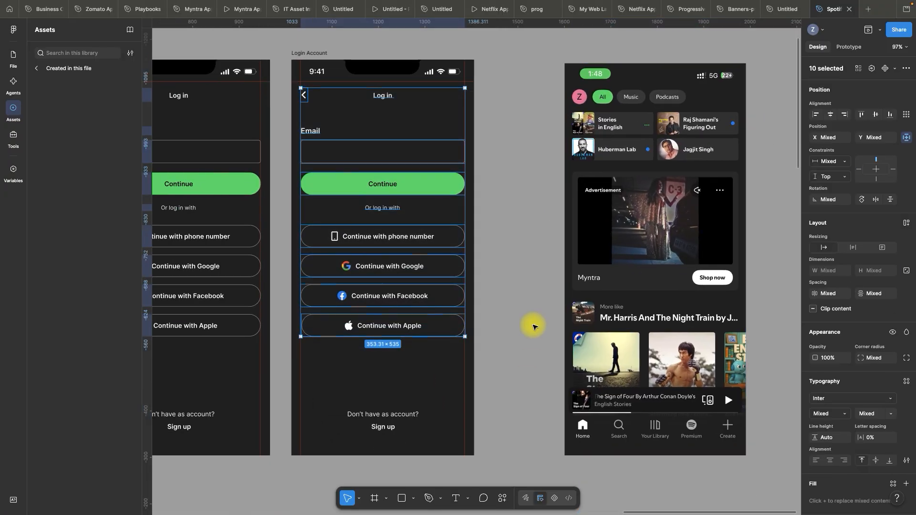
{"action": "key", "text": "Delete"}
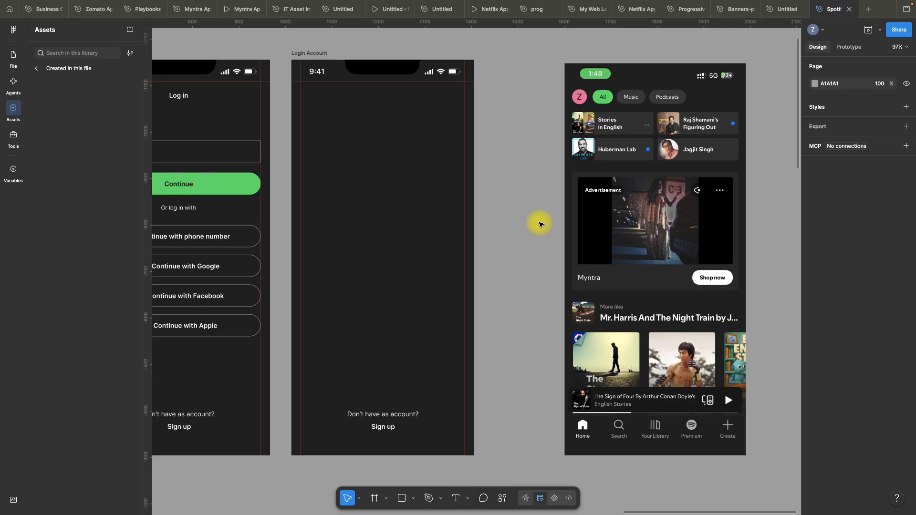
Move the Spotify home screenshot closer to the duplicated frame, aligning their top edges at X 1478, Y -1156
{"action": "scroll", "coordinate": [524, 123], "scroll_direction": "up", "scroll_amount": 1}
{"action": "scroll", "coordinate": [466, 65], "scroll_direction": "up", "scroll_amount": 5}
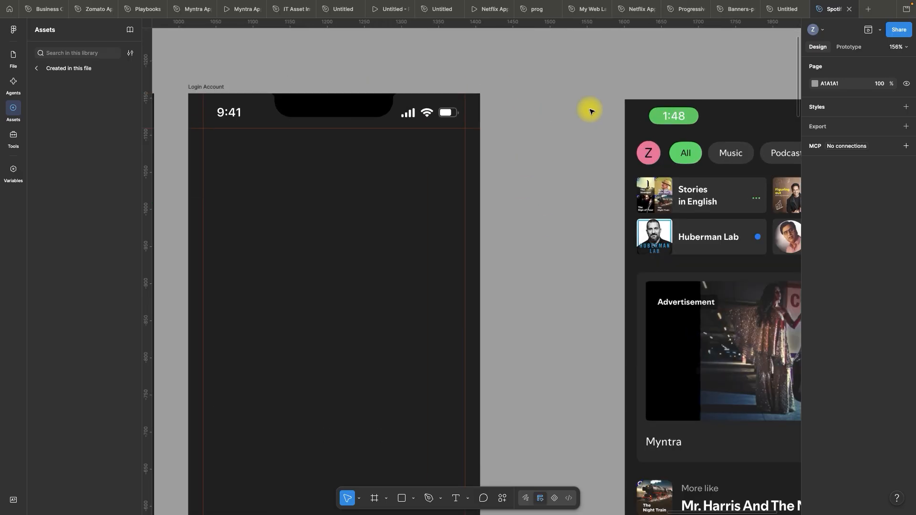
{"action": "left_click_drag", "start_coordinate": [718, 114], "coordinate": [604, 134]}
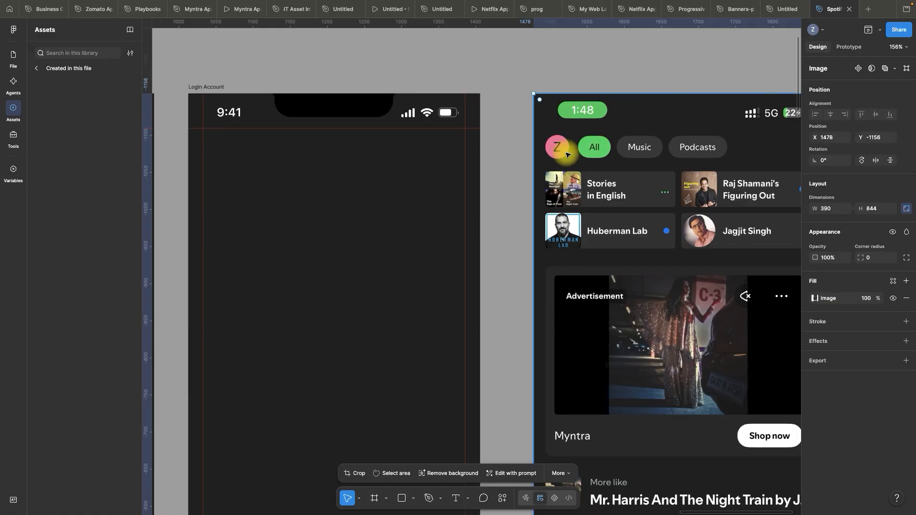
{"action": "left_click", "coordinate": [526, 149]}
Draw a circle about 38 px wide below the duplicated frame's status bar and scale it to 40 × 40
{"action": "scroll", "coordinate": [624, 169], "scroll_direction": "down", "scroll_amount": 2}
{"action": "scroll", "coordinate": [485, 116], "scroll_direction": "up", "scroll_amount": 4}
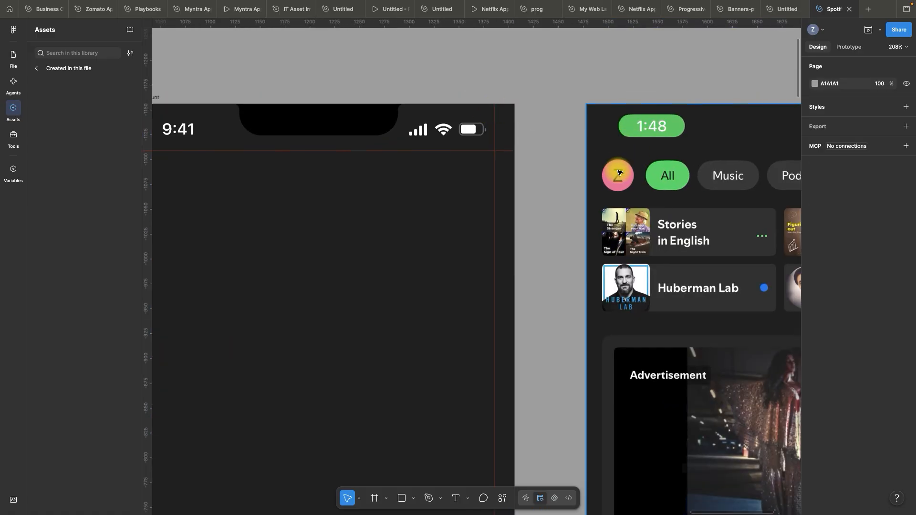
{"action": "scroll", "coordinate": [644, 172], "scroll_direction": "down", "scroll_amount": 3}
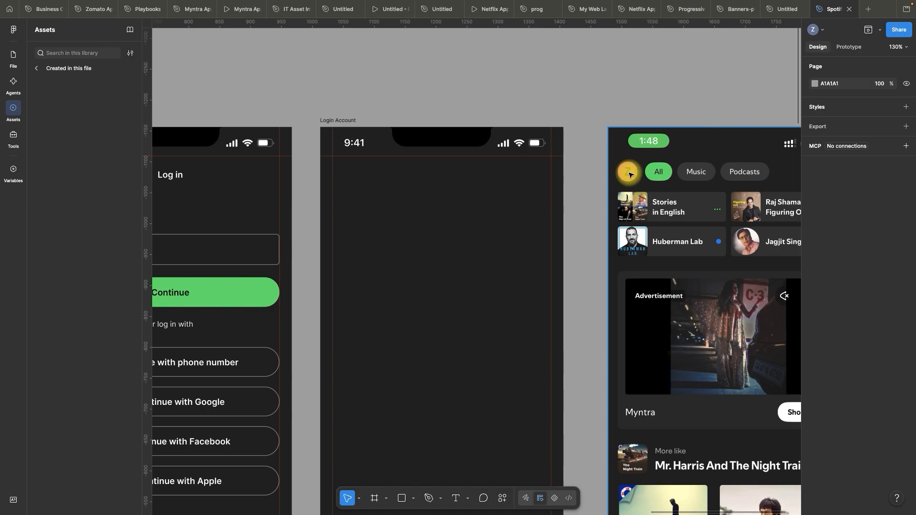
{"action": "left_click", "coordinate": [414, 500]}
{"action": "left_click", "coordinate": [445, 445]}
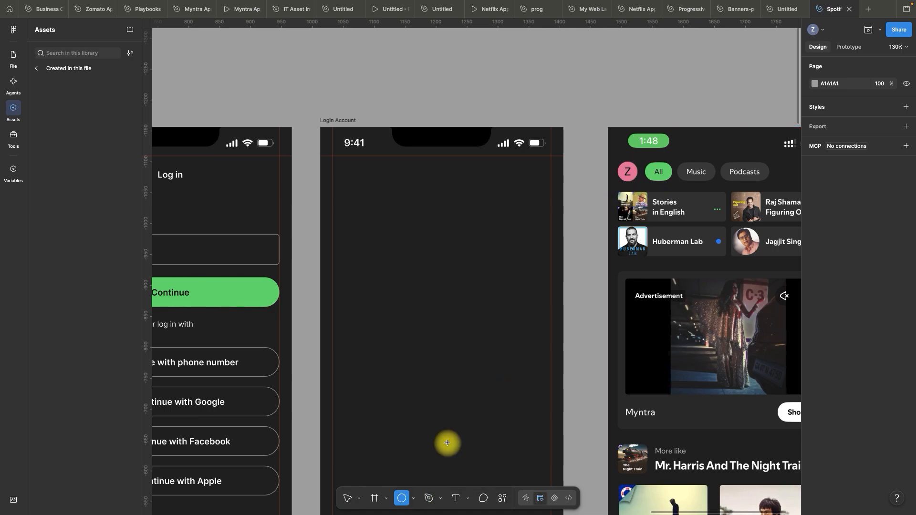
{"action": "left_click_drag", "start_coordinate": [366, 183], "coordinate": [390, 205]}
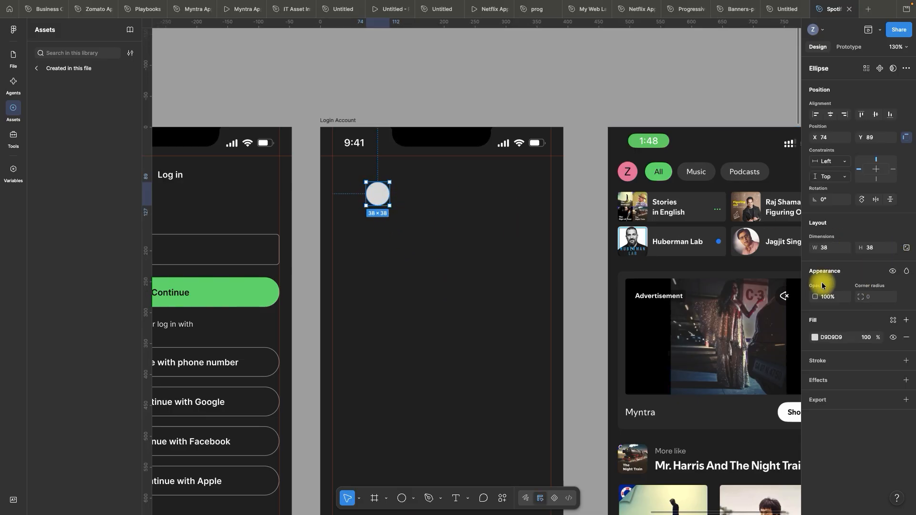
{"action": "key", "text": "k"}
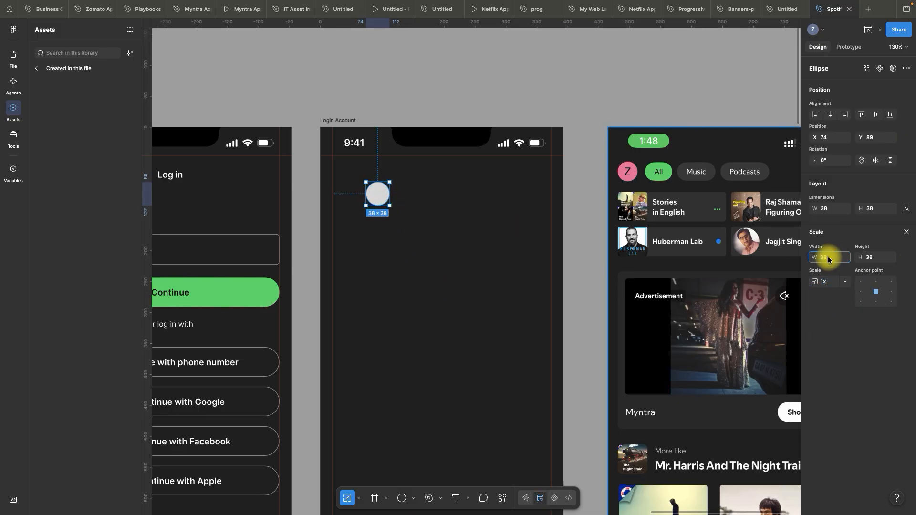
{"action": "left_click", "coordinate": [829, 257]}
{"action": "type", "text": "40"}
{"action": "key", "text": "Tab"}
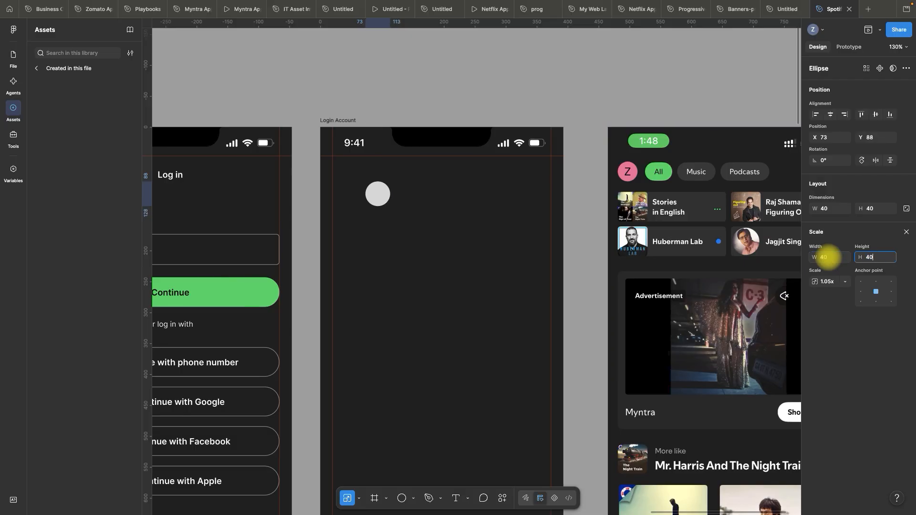
{"action": "left_click", "coordinate": [425, 84]}
Fill the circle with the pink F573A0 sampled from the profile avatar in the reference screenshot
{"action": "scroll", "coordinate": [388, 104], "scroll_direction": "up", "scroll_amount": 3}
{"action": "left_click", "coordinate": [368, 210]}
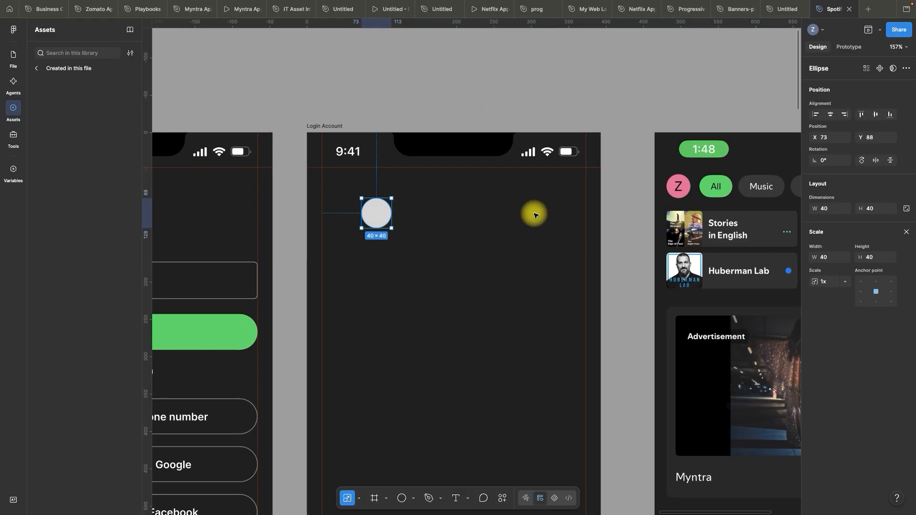
{"action": "key", "text": "i"}
{"action": "left_click", "coordinate": [679, 188]}
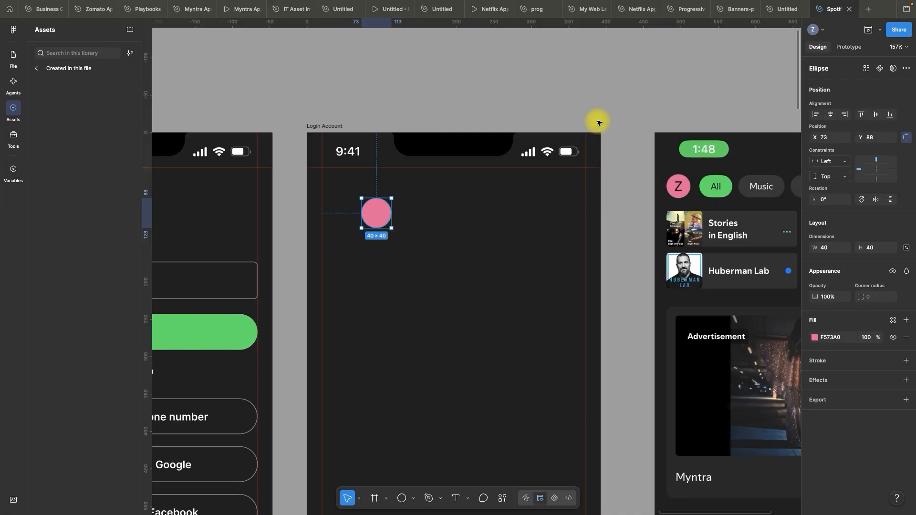
{"action": "left_click", "coordinate": [546, 95]}
Add the letter Z as text at size 20 and centre it on the pink circle
{"action": "left_click", "coordinate": [456, 498]}
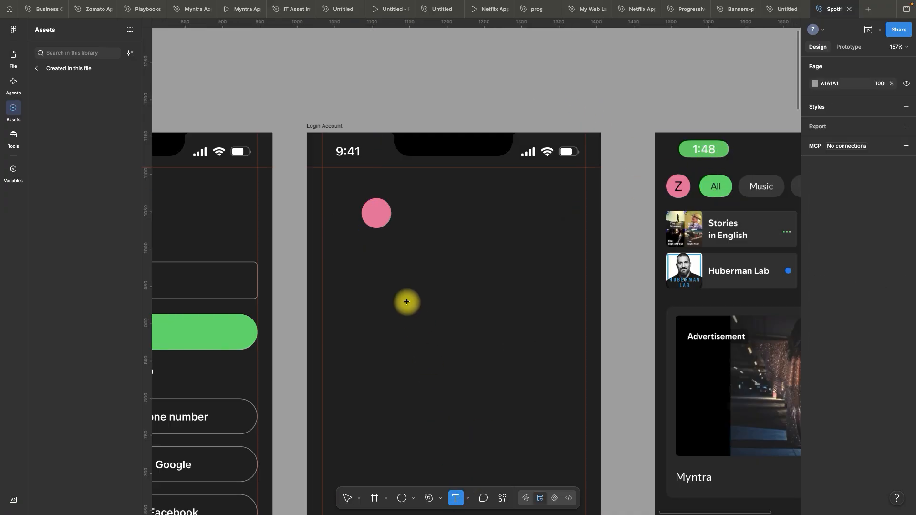
{"action": "left_click", "coordinate": [406, 302]}
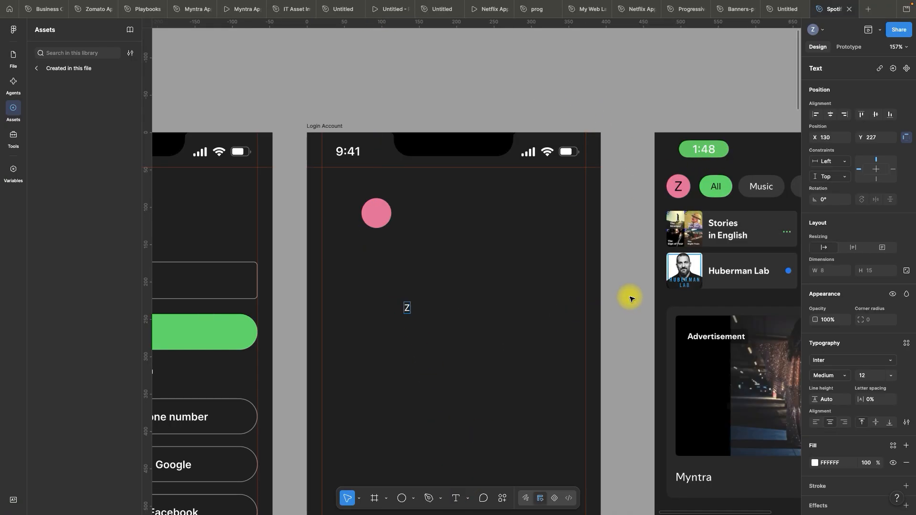
{"action": "key", "text": "Escape"}
{"action": "left_click_drag", "start_coordinate": [406, 311], "coordinate": [375, 213]}
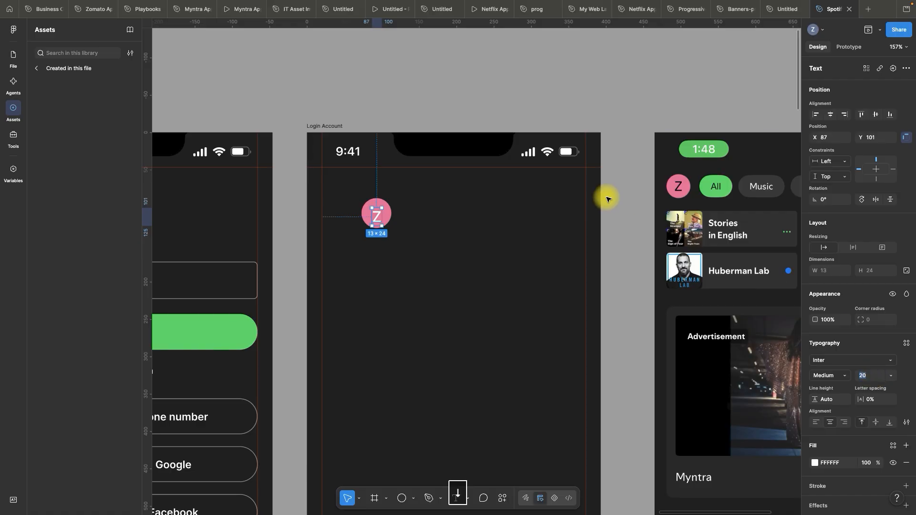
{"action": "scroll", "coordinate": [342, 196], "scroll_direction": "up", "scroll_amount": 5}
{"action": "left_click_drag", "start_coordinate": [421, 249], "coordinate": [420, 240]}
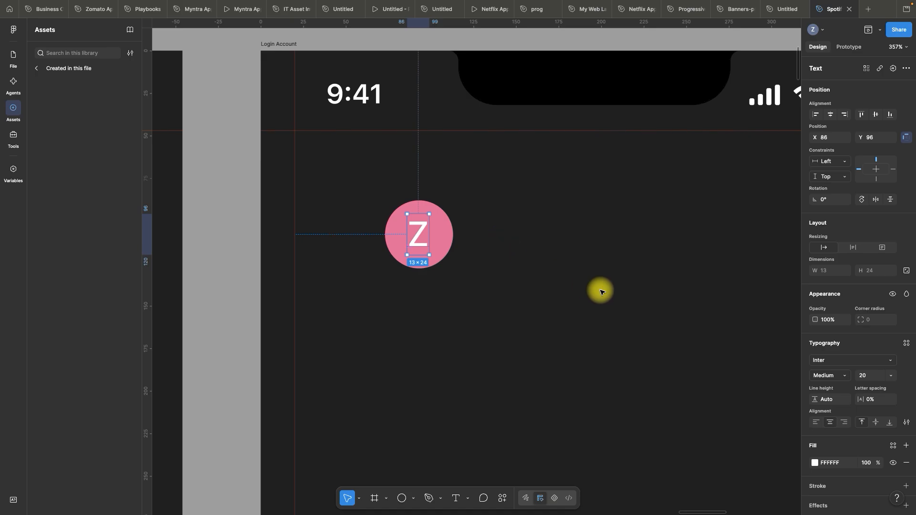
Set the fill colour of the letter Z to black, 000000
{"action": "left_click", "coordinate": [833, 463]}
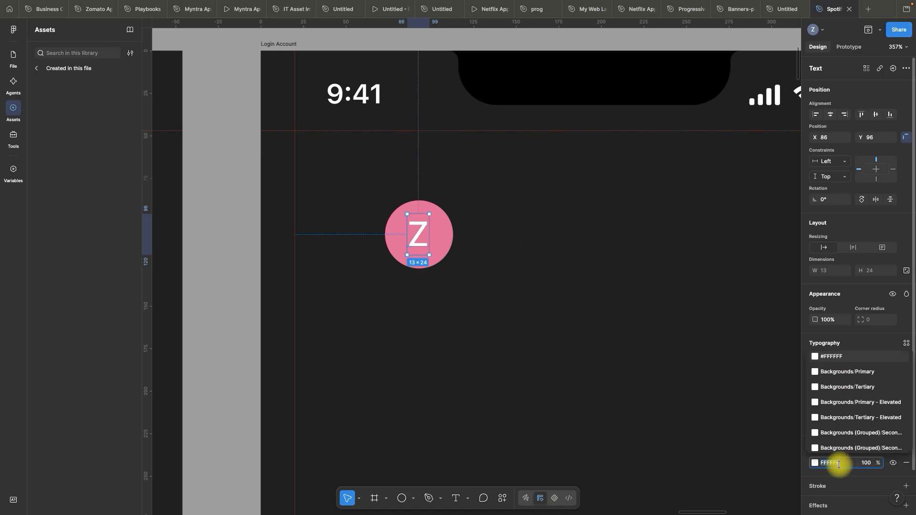
{"action": "type", "text": "000"}
{"action": "key", "text": "Return"}
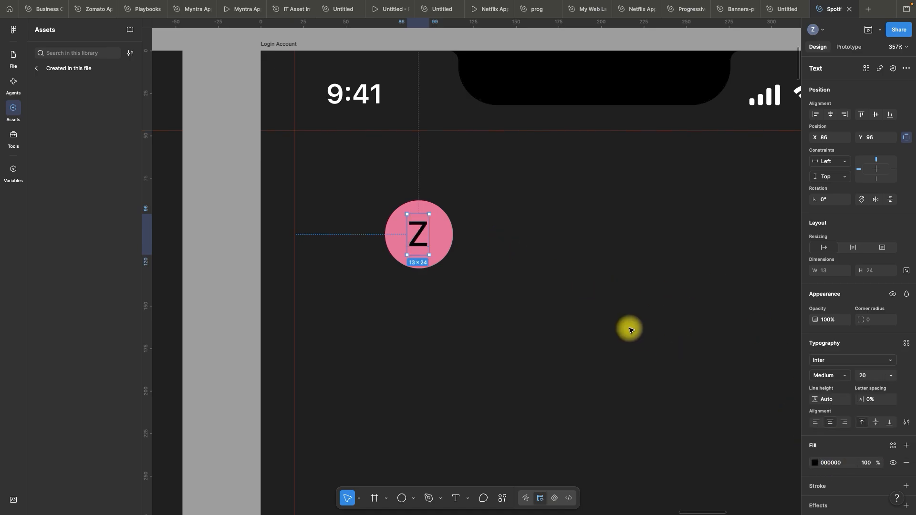
{"action": "left_click", "coordinate": [554, 353]}
Group the pink circle with its letter Z and name the group "profile"
{"action": "left_click_drag", "start_coordinate": [553, 352], "coordinate": [343, 181]}
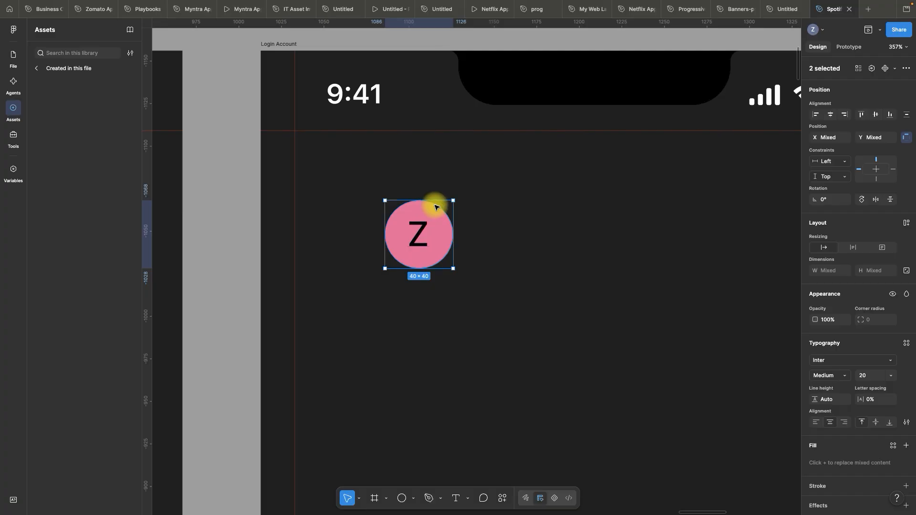
{"action": "key", "text": "super+g"}
{"action": "left_click", "coordinate": [13, 56]}
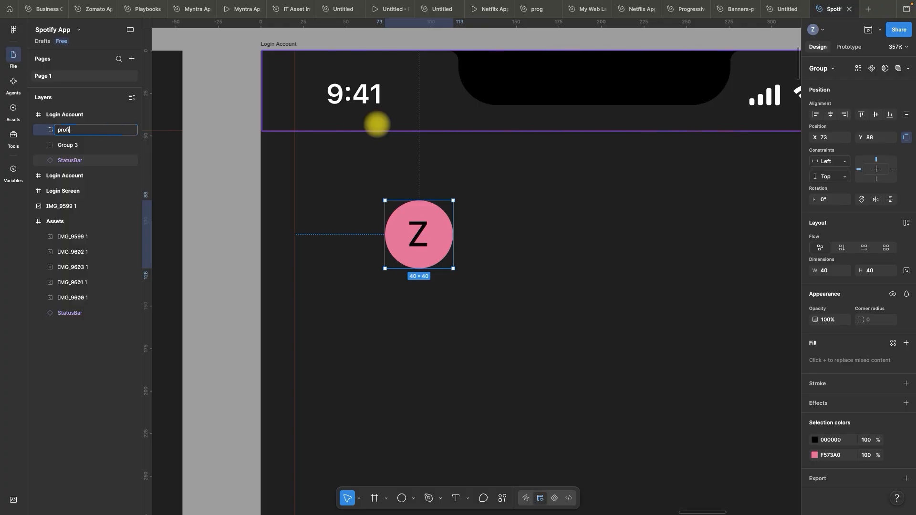
{"action": "key", "text": "Return"}
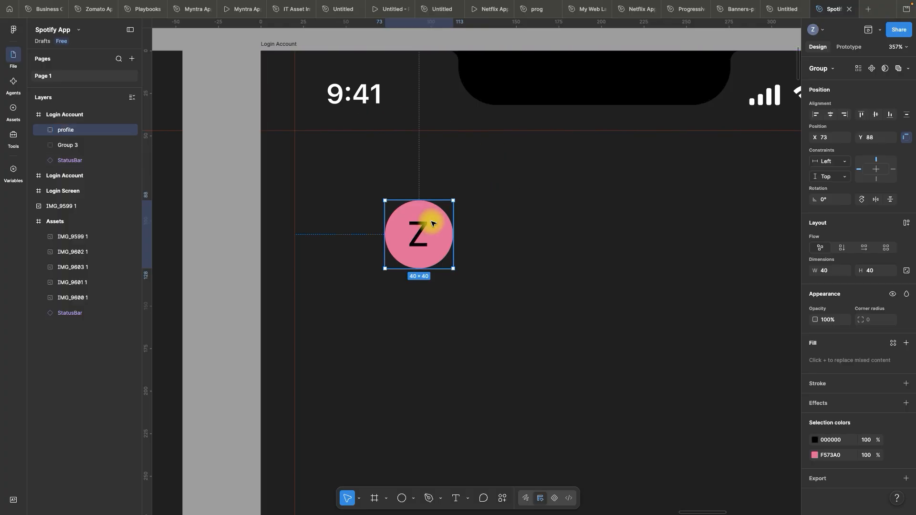
Move the profile group against the left column guide below the status bar, at X 20, Y 58
{"action": "left_click_drag", "start_coordinate": [431, 224], "coordinate": [340, 173]}
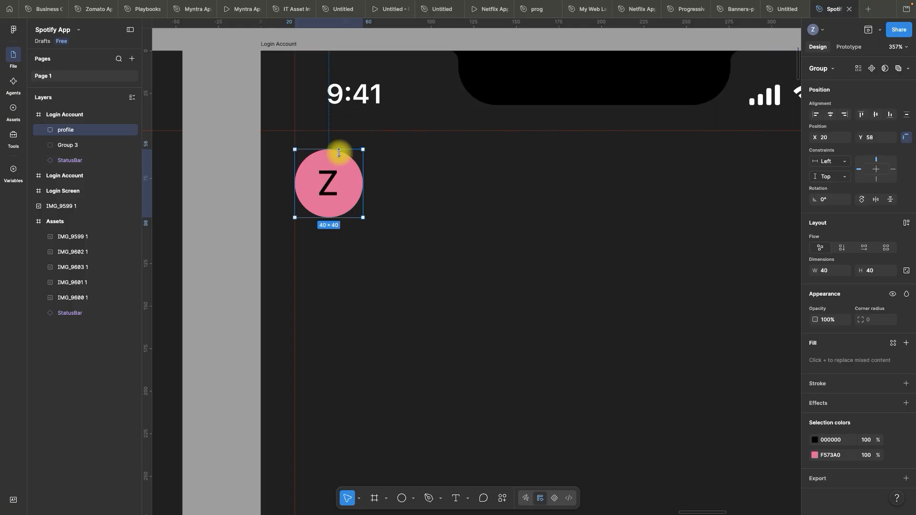
{"action": "scroll", "coordinate": [263, 185], "scroll_direction": "down", "scroll_amount": 5}
{"action": "key", "text": "space"}
{"action": "left_click_drag", "start_coordinate": [393, 187], "coordinate": [364, 201]}
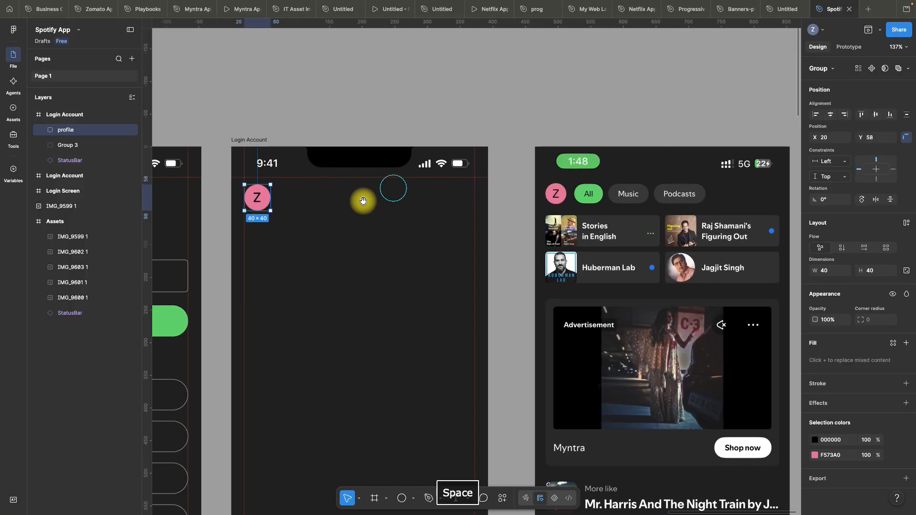
{"action": "left_click", "coordinate": [398, 99]}
{"action": "key", "text": "space"}
{"action": "left_click_drag", "start_coordinate": [538, 127], "coordinate": [496, 117]}
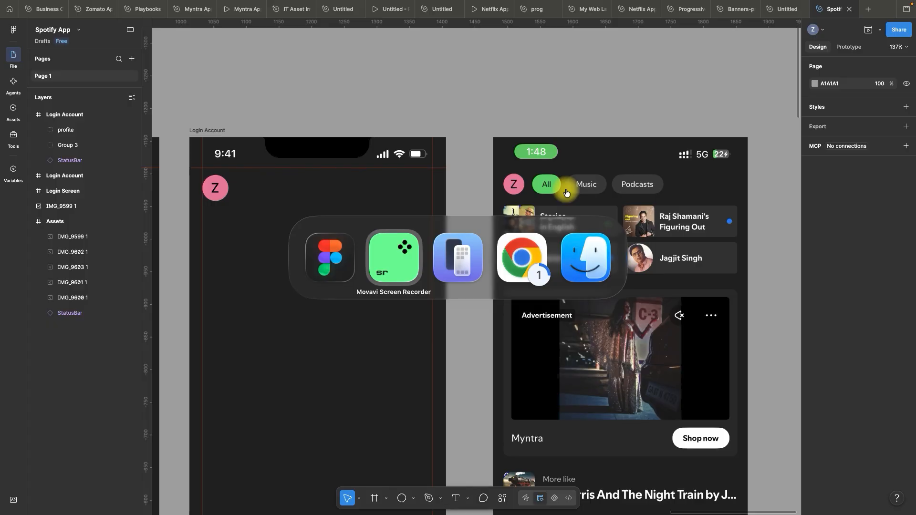
{"action": "key", "text": "super+Tab"}
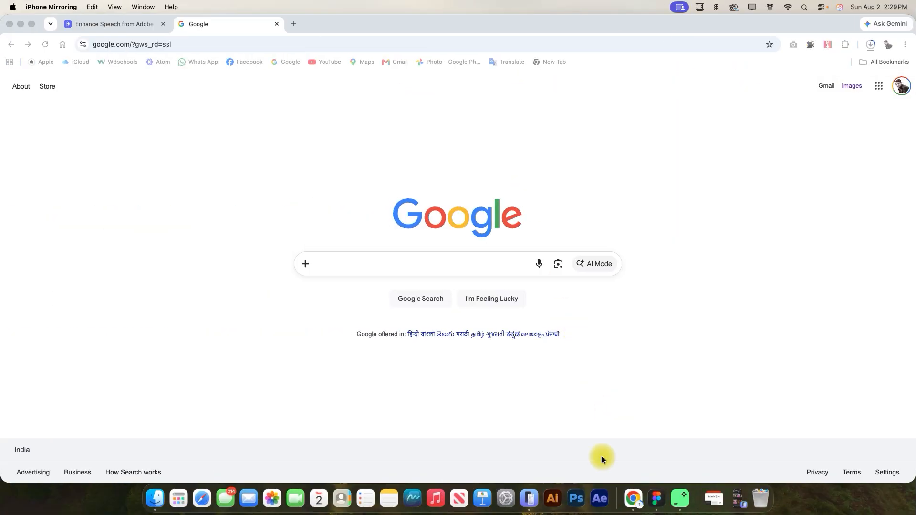
{"action": "left_click", "coordinate": [530, 499]}
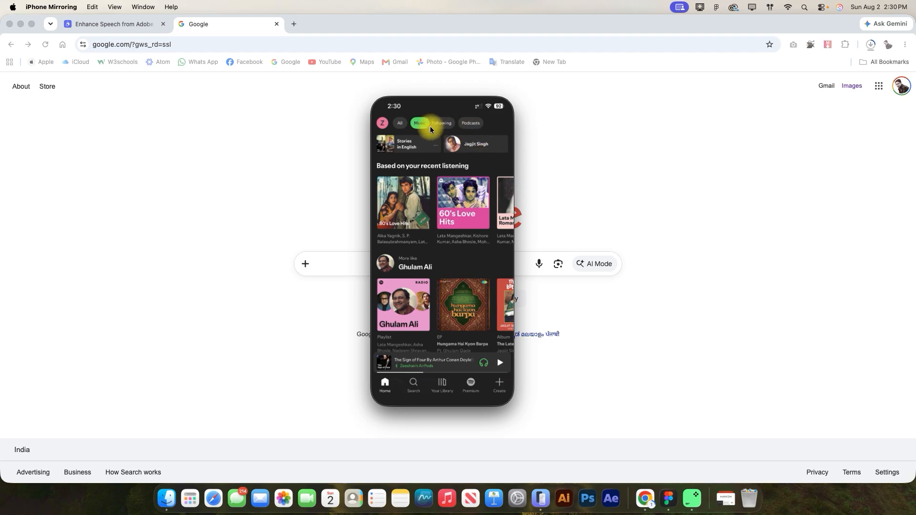
{"action": "left_click", "coordinate": [382, 122]}
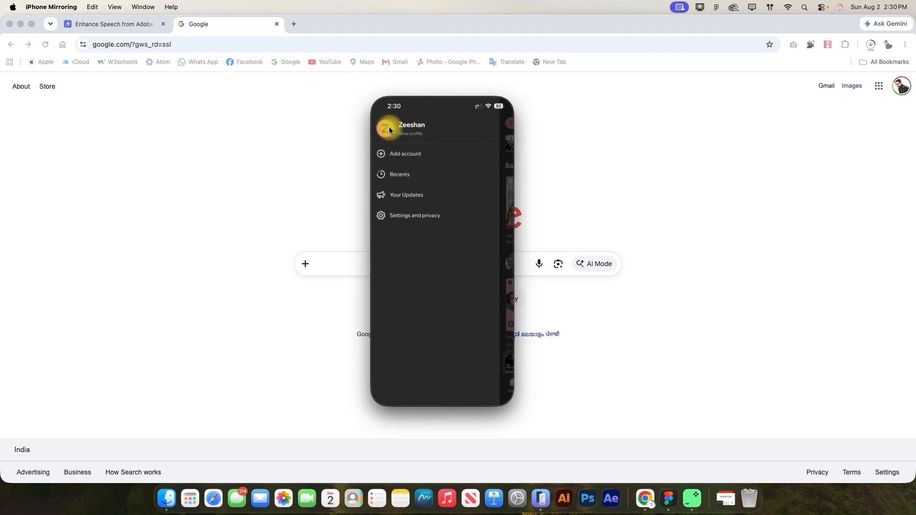
{"action": "left_click", "coordinate": [506, 125]}
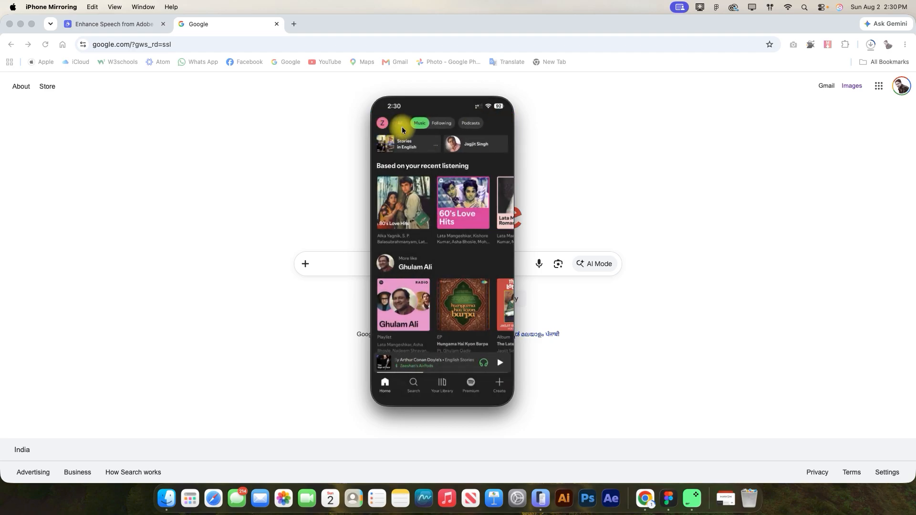
{"action": "left_click", "coordinate": [414, 128]}
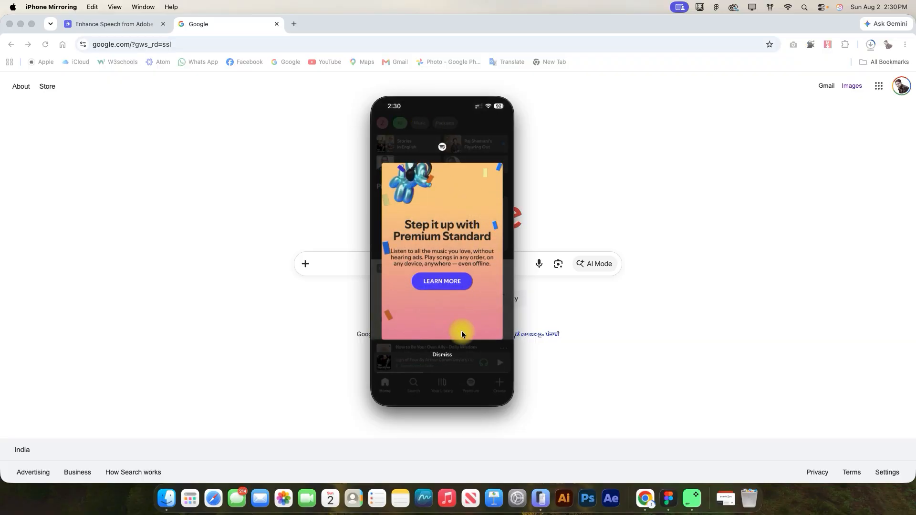
{"action": "left_click", "coordinate": [449, 356]}
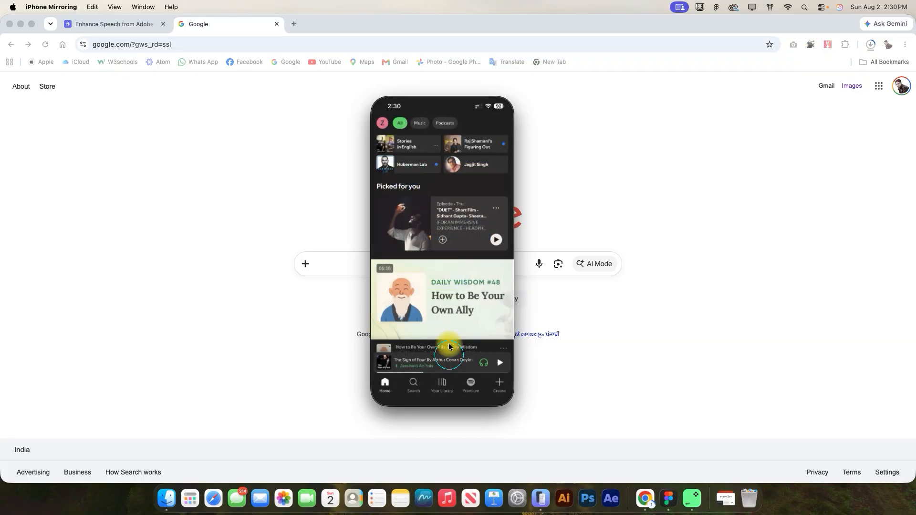
{"action": "left_click", "coordinate": [420, 123]}
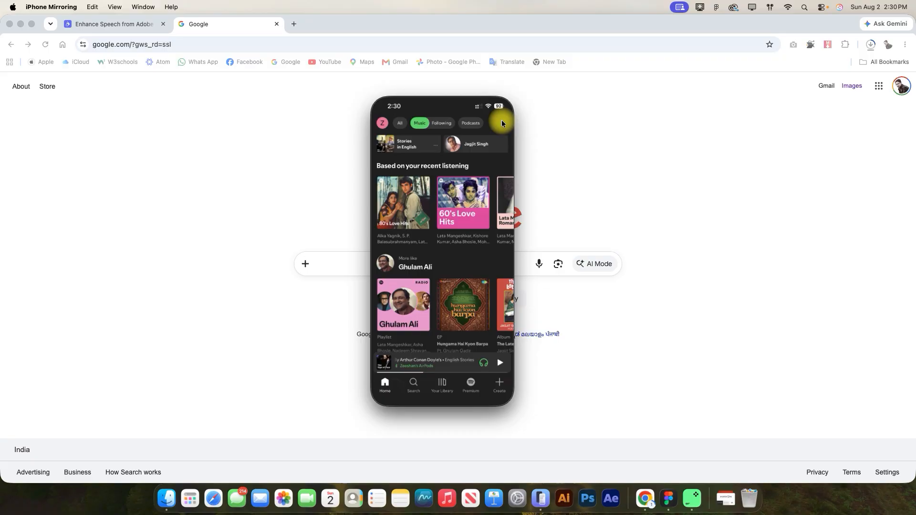
{"action": "left_click", "coordinate": [442, 129]}
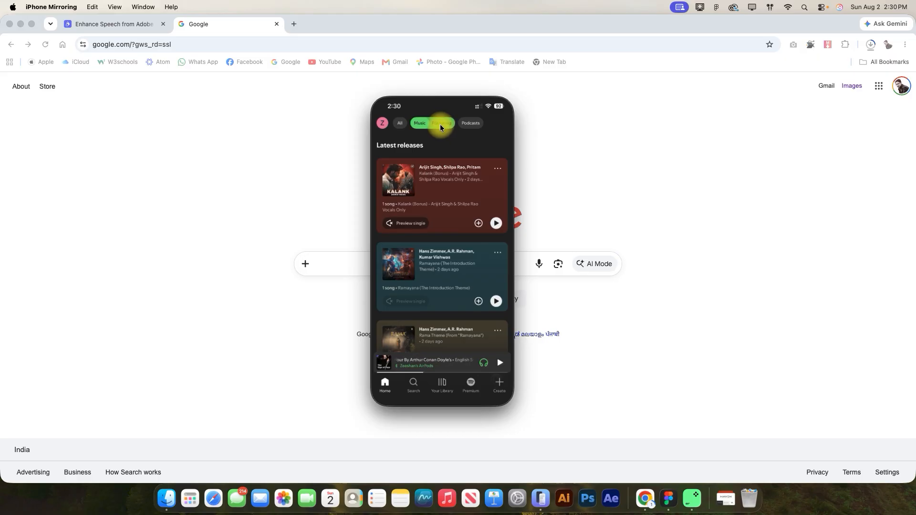
Bring the screenshot of Spotify's filter row with Music and Following from the Desktop folder onto the Figma canvas
{"action": "left_click", "coordinate": [441, 127]}
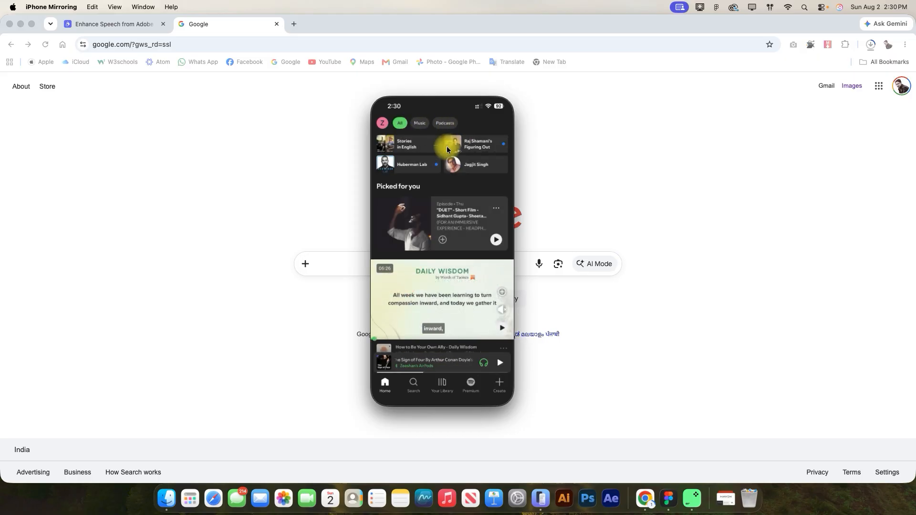
{"action": "key", "text": "super+Tab"}
{"action": "key", "text": "super+Tab"}
{"action": "key", "text": "super+Tab"}
{"action": "key", "text": "super+Tab"}
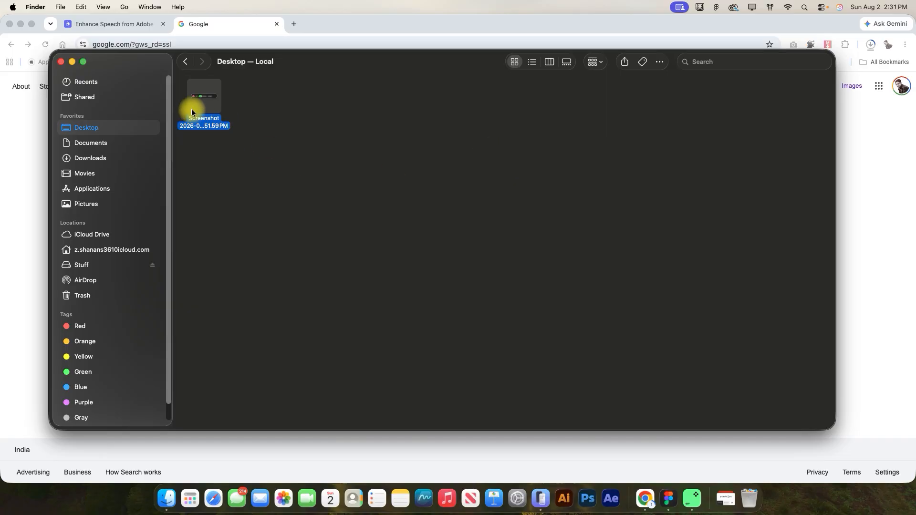
{"action": "key", "text": "super+Tab"}
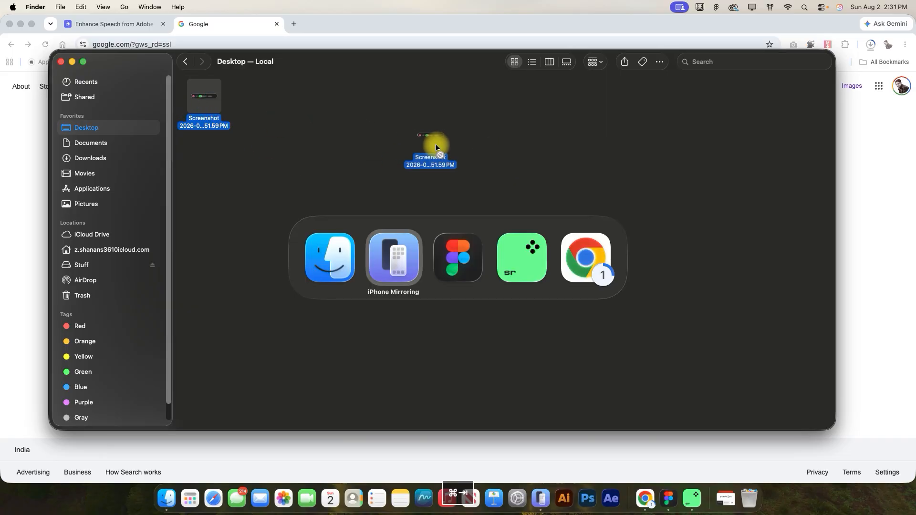
{"action": "key", "text": "super+Tab"}
{"action": "left_click_drag", "start_coordinate": [436, 144], "coordinate": [390, 75]}
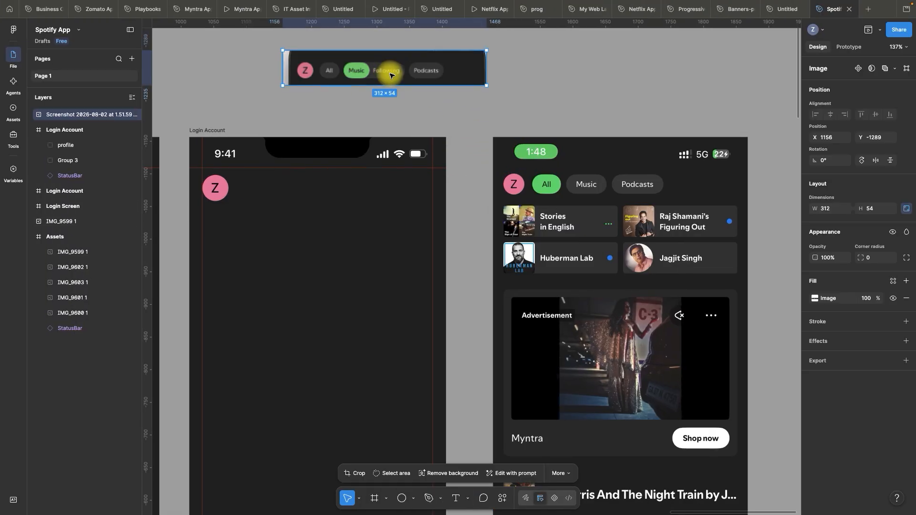
Enlarge the filter row screenshot to 410 × 71 and position it above the home screen frame at about X 1005, Y -1290
{"action": "scroll", "coordinate": [463, 101], "scroll_direction": "down", "scroll_amount": 3}
{"action": "scroll", "coordinate": [375, 63], "scroll_direction": "up", "scroll_amount": 3}
{"action": "left_click_drag", "start_coordinate": [438, 91], "coordinate": [340, 97]}
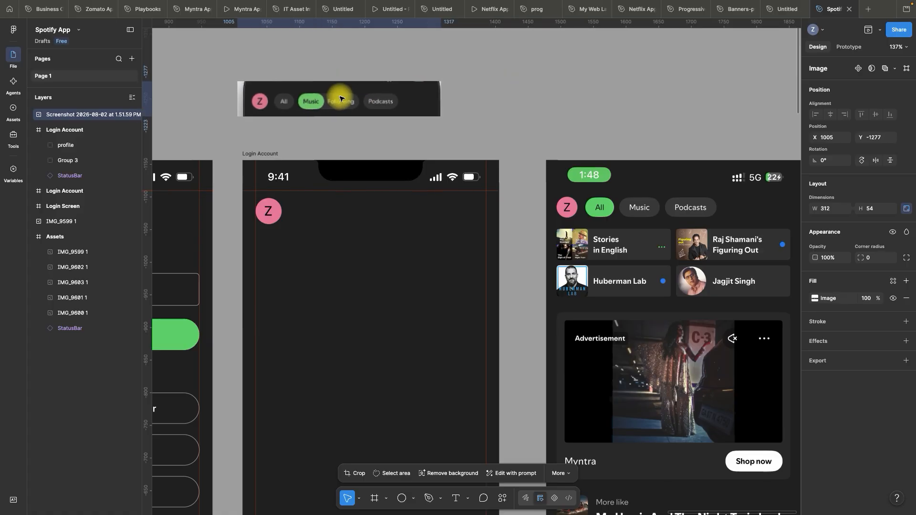
{"action": "left_click_drag", "start_coordinate": [440, 117], "coordinate": [483, 128]}
{"action": "scroll", "coordinate": [360, 133], "scroll_direction": "down", "scroll_amount": 3}
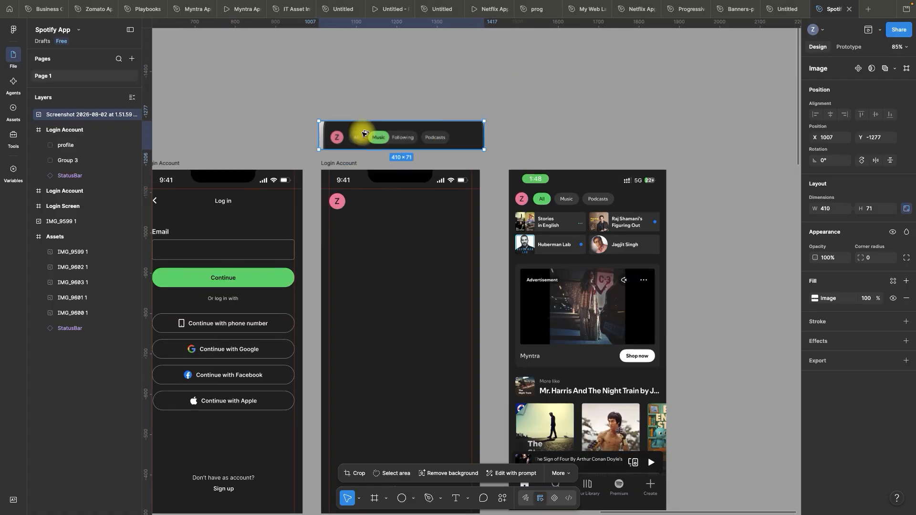
{"action": "scroll", "coordinate": [368, 126], "scroll_direction": "up", "scroll_amount": 5}
{"action": "left_click_drag", "start_coordinate": [363, 136], "coordinate": [362, 128]}
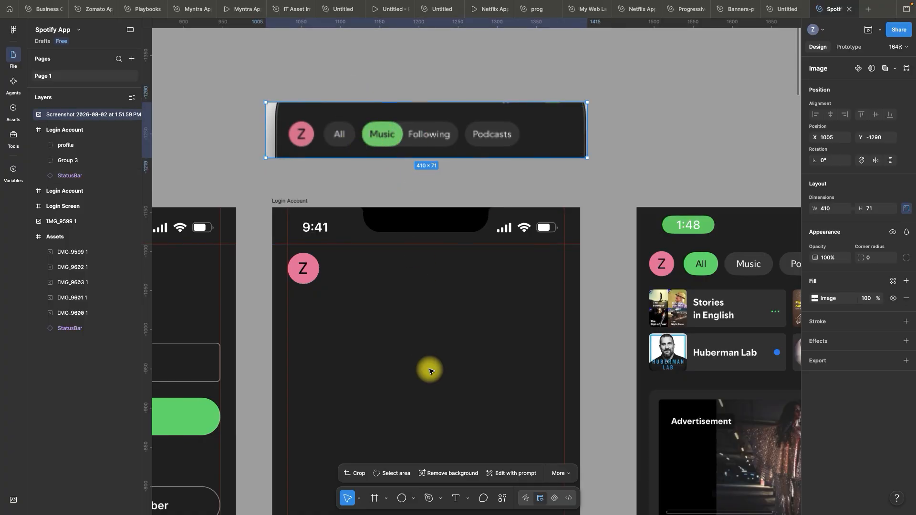
Add the text "All" in Inter Medium, size 14, below and beside the profile avatar
{"action": "left_click", "coordinate": [458, 499]}
{"action": "left_click", "coordinate": [360, 288]}
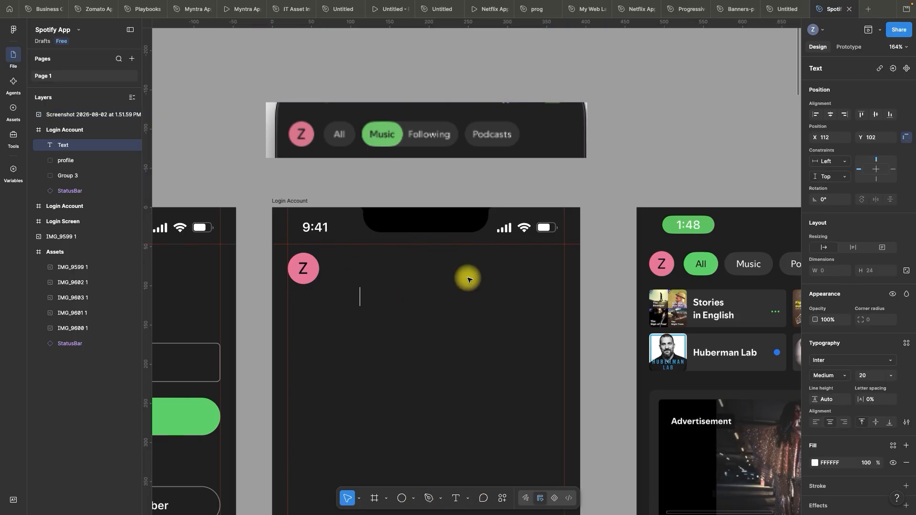
{"action": "key", "text": "super+a"}
{"action": "key", "text": "Escape"}
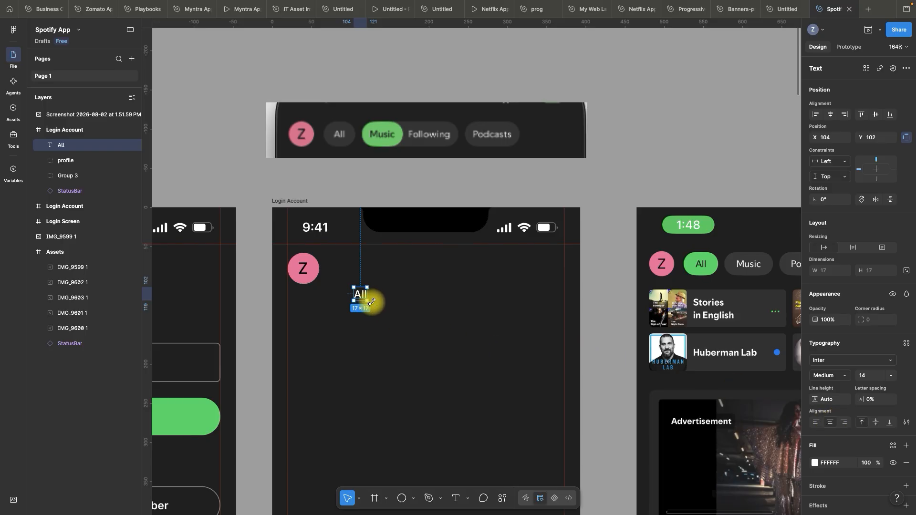
Wrap the All text in its own frame and apply auto layout to it
{"action": "right_click", "coordinate": [364, 298]}
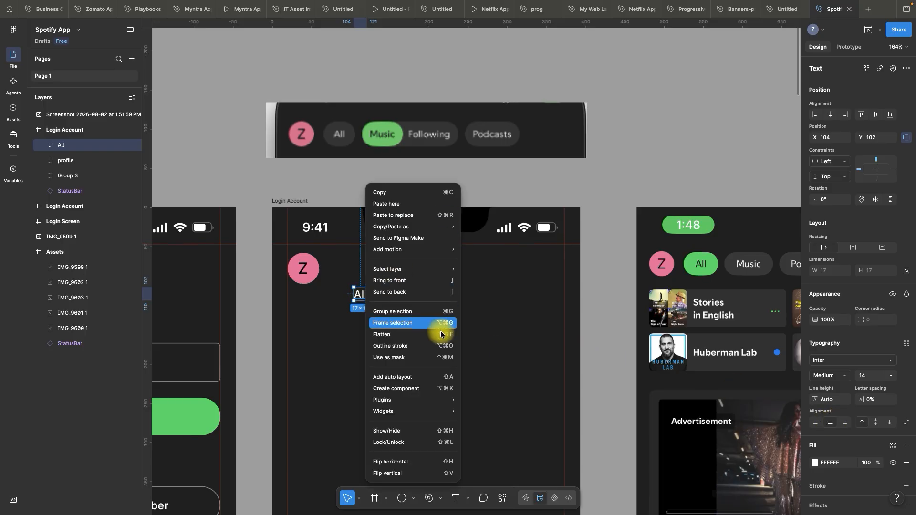
{"action": "left_click", "coordinate": [408, 323]}
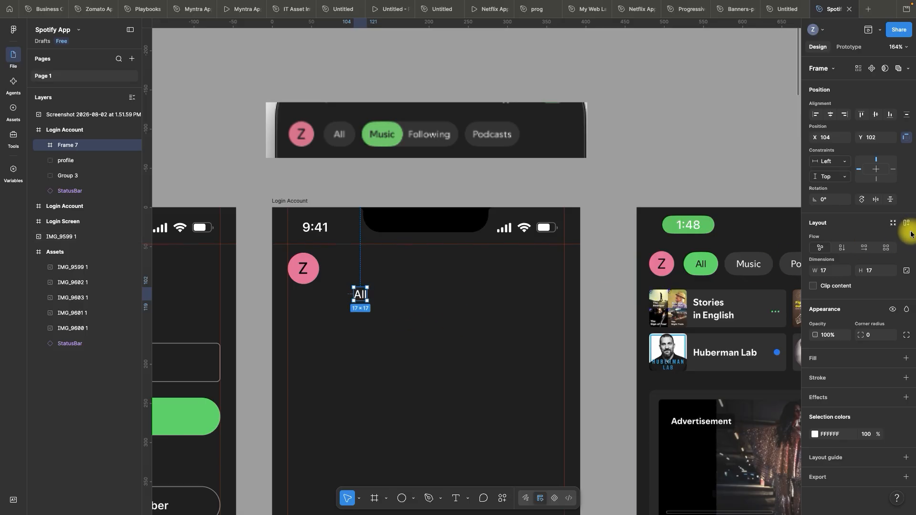
{"action": "left_click", "coordinate": [909, 227]}
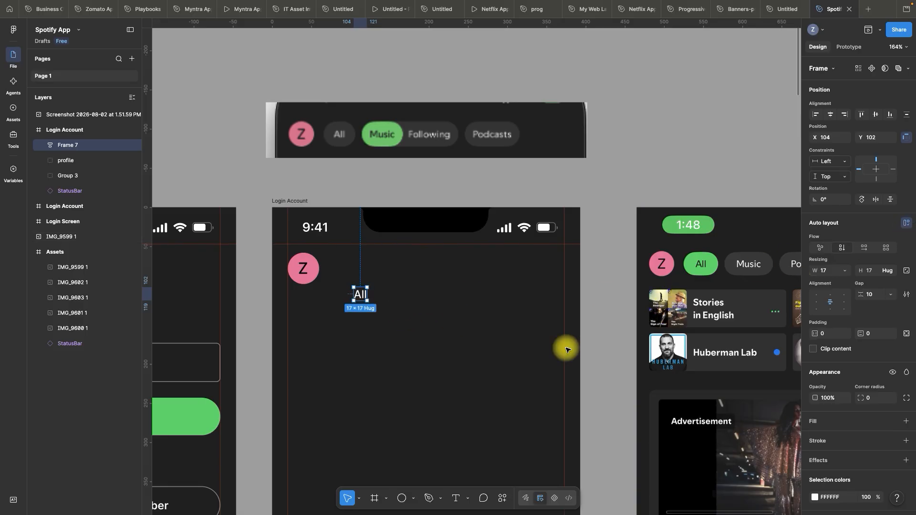
Move the All frame out of the home screen onto the canvas just below the filter row screenshot
{"action": "left_click", "coordinate": [460, 331]}
{"action": "scroll", "coordinate": [430, 317], "scroll_direction": "up", "scroll_amount": 3}
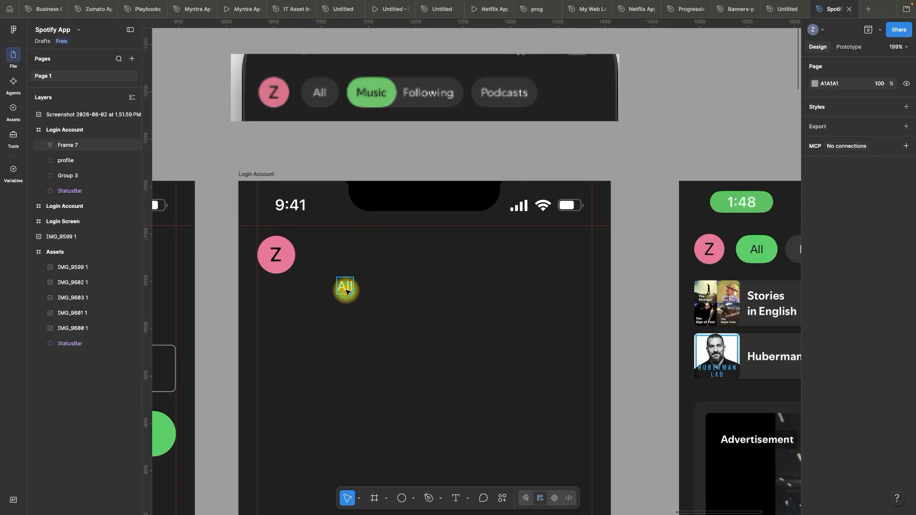
{"action": "left_click_drag", "start_coordinate": [346, 290], "coordinate": [415, 159]}
{"action": "left_click", "coordinate": [468, 168]}
{"action": "scroll", "coordinate": [468, 176], "scroll_direction": "down", "scroll_amount": 5}
{"action": "scroll", "coordinate": [456, 132], "scroll_direction": "up", "scroll_amount": 7}
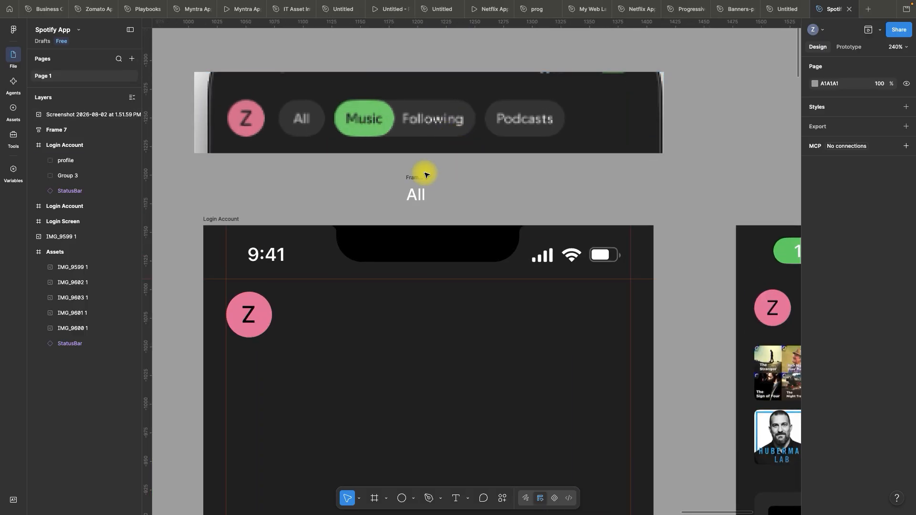
Give the All frame a horizontal padding of 10 and set its width to hug contents
{"action": "left_click", "coordinate": [418, 176]}
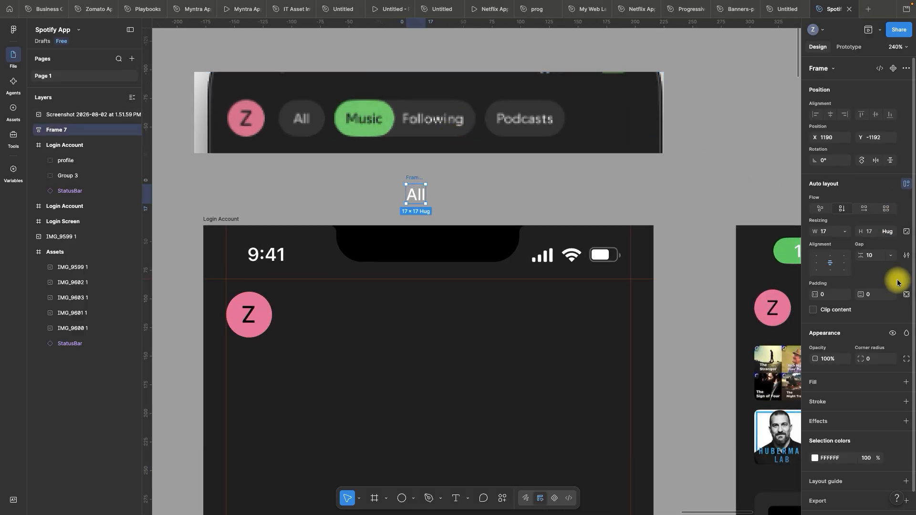
{"action": "left_click", "coordinate": [828, 295]}
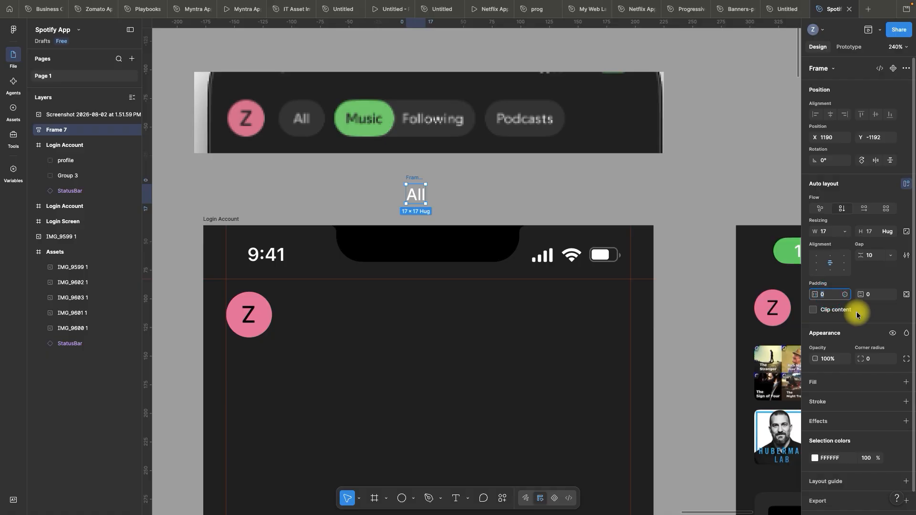
{"action": "type", "text": "10"}
{"action": "key", "text": "Return"}
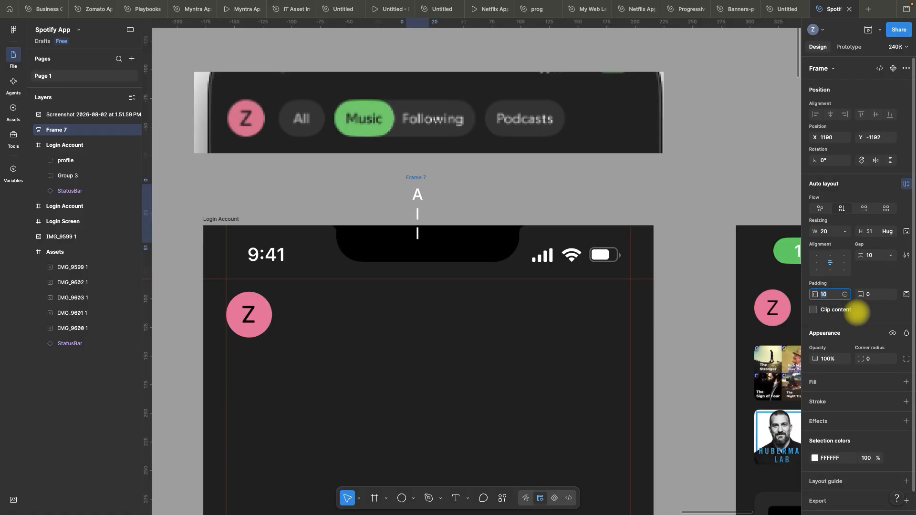
{"action": "type", "text": "0"}
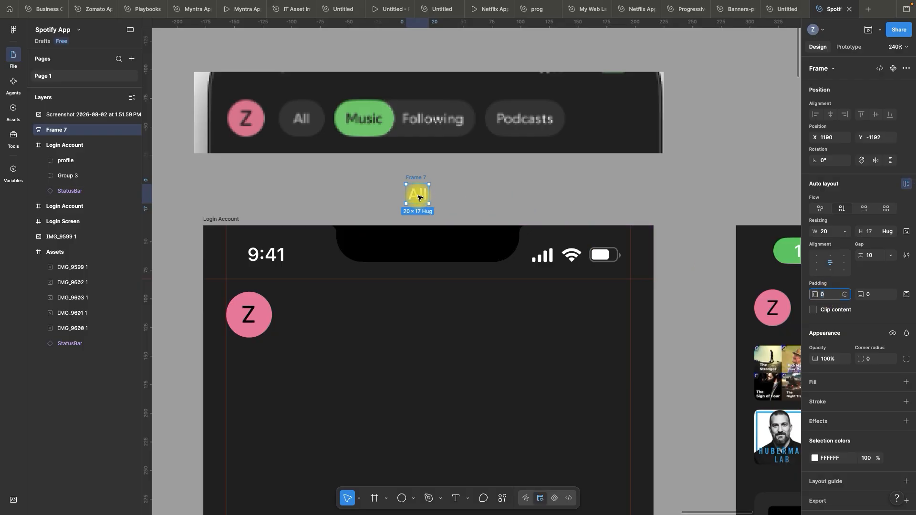
{"action": "key", "text": "shift+Up"}
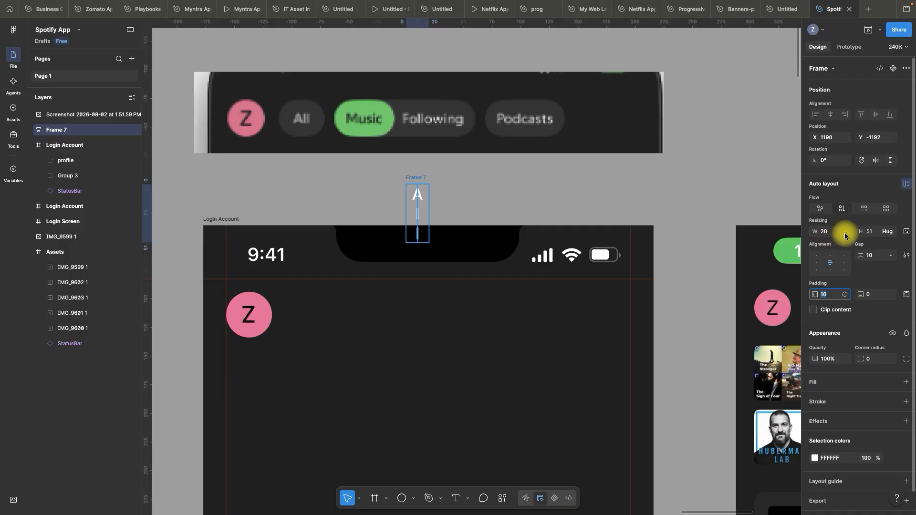
{"action": "left_click", "coordinate": [845, 235]}
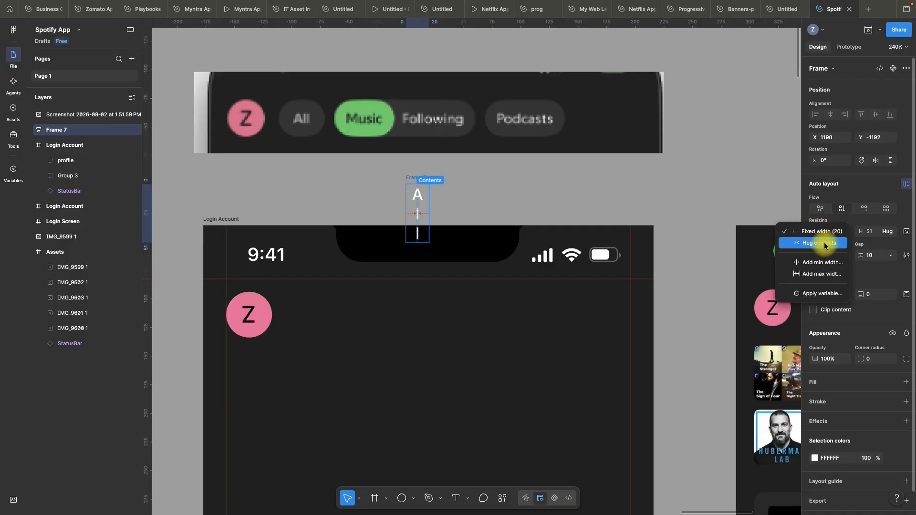
{"action": "left_click", "coordinate": [825, 244]}
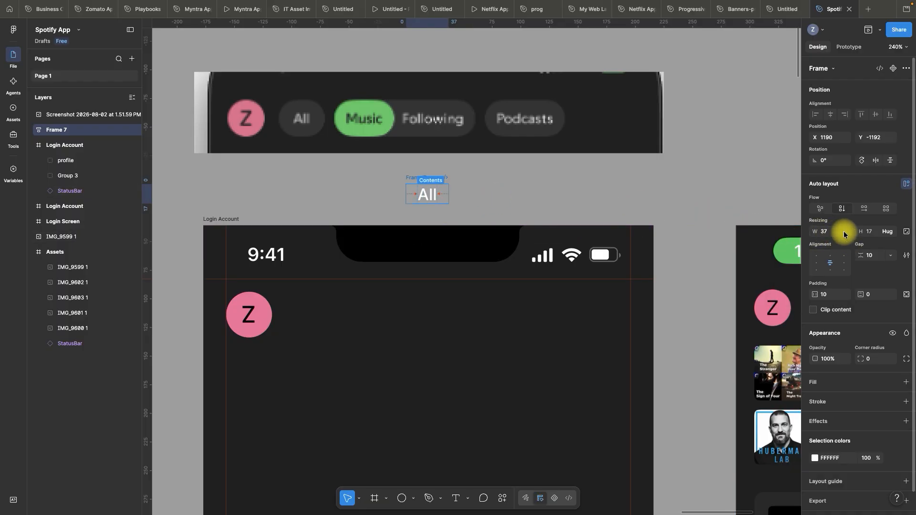
{"action": "left_click", "coordinate": [474, 185]}
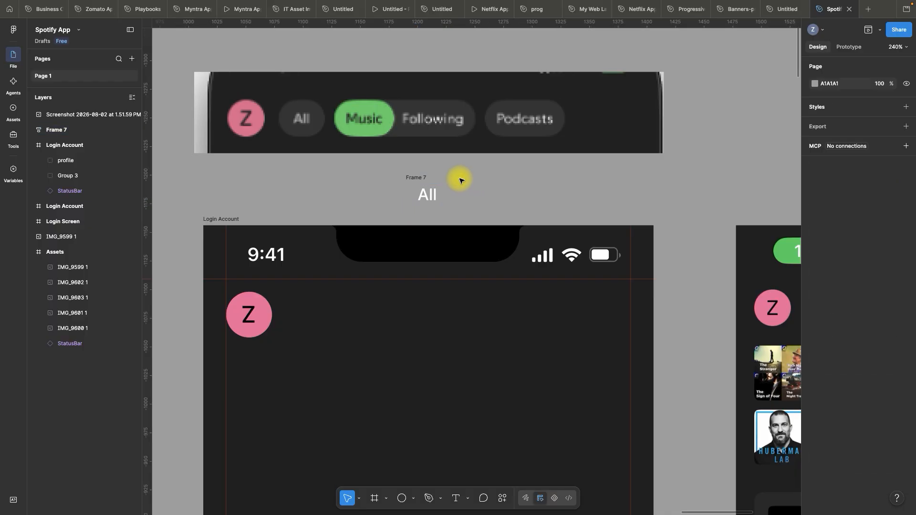
Fill the All frame with green 1ED760 sampled from the Continue button on the login screen
{"action": "scroll", "coordinate": [472, 179], "scroll_direction": "up", "scroll_amount": 3}
{"action": "left_click", "coordinate": [385, 177]}
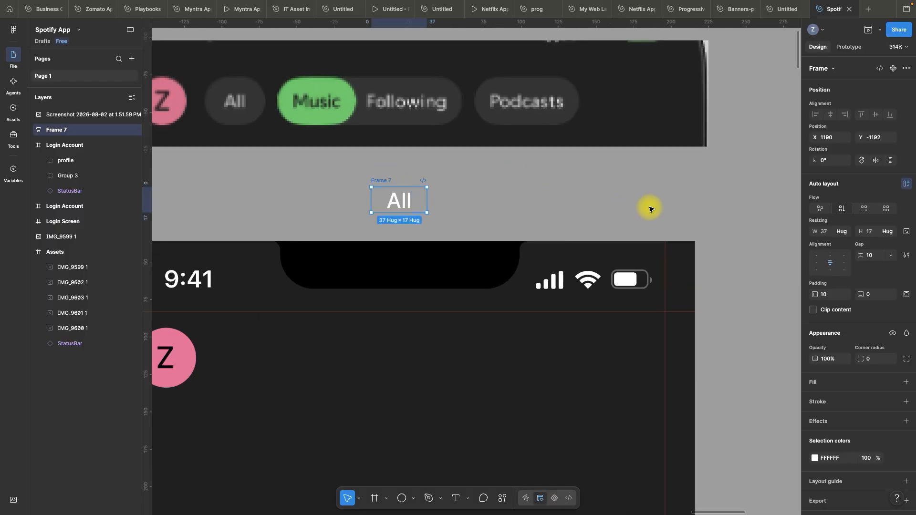
{"action": "left_click", "coordinate": [815, 384]}
{"action": "left_click", "coordinate": [700, 426]}
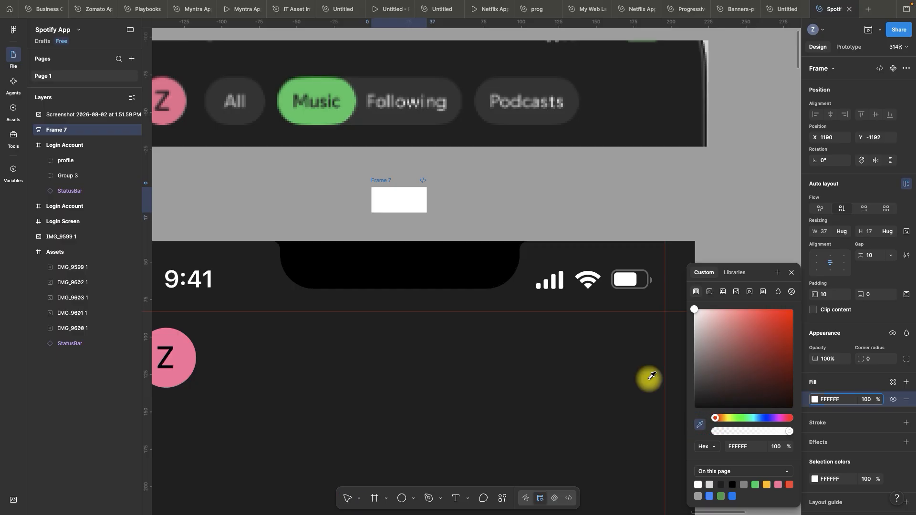
{"action": "scroll", "coordinate": [485, 226], "scroll_direction": "down", "scroll_amount": 5}
{"action": "left_click", "coordinate": [269, 406]}
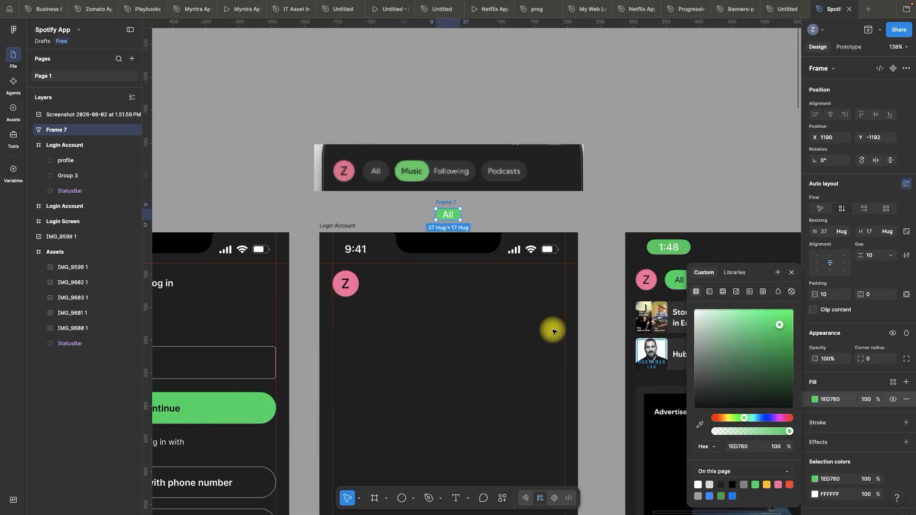
{"action": "left_click", "coordinate": [792, 273]}
{"action": "scroll", "coordinate": [493, 215], "scroll_direction": "up", "scroll_amount": 5}
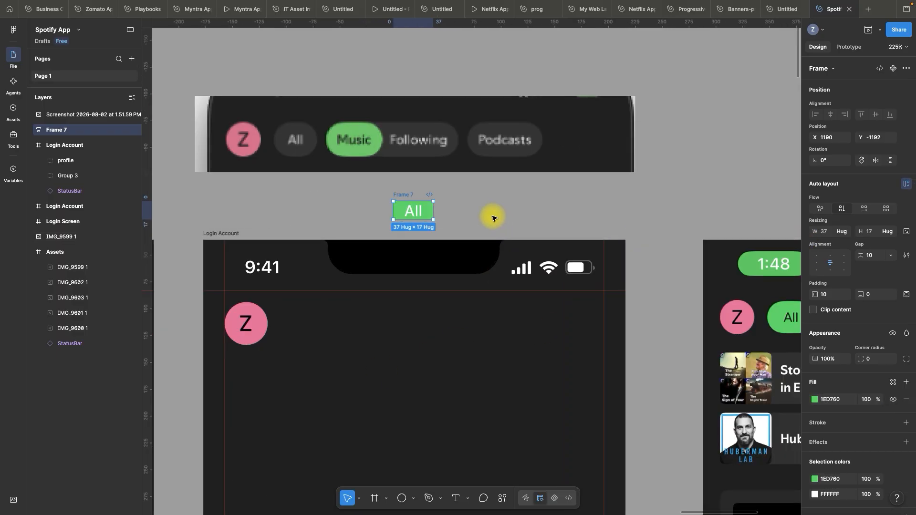
Change the fill colour of the All text to black, 000000
{"action": "left_click", "coordinate": [368, 208]}
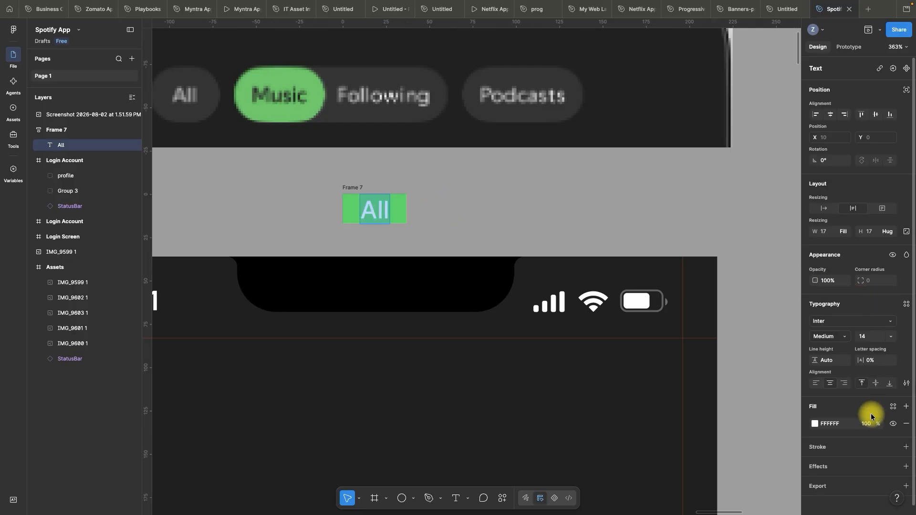
{"action": "left_click", "coordinate": [846, 426]}
{"action": "left_click", "coordinate": [859, 418]}
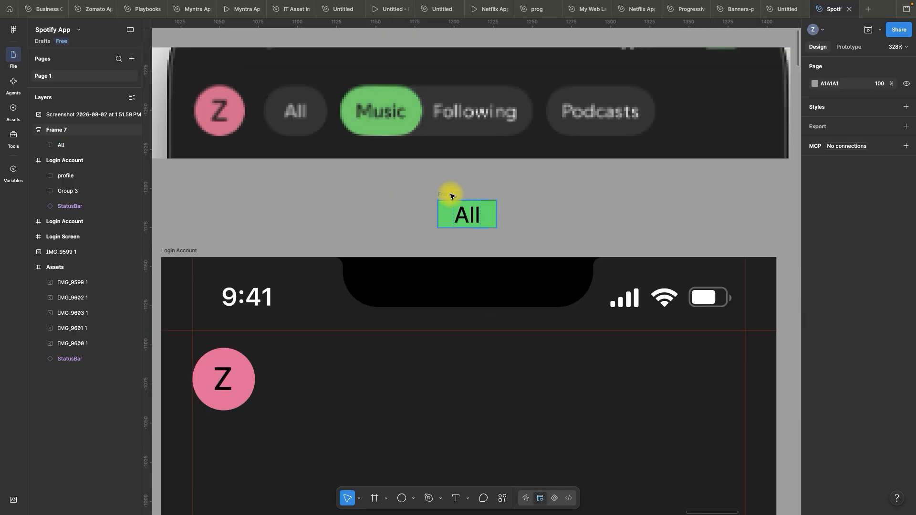
Set the All frame's vertical padding to 6.5
{"action": "left_click", "coordinate": [450, 194]}
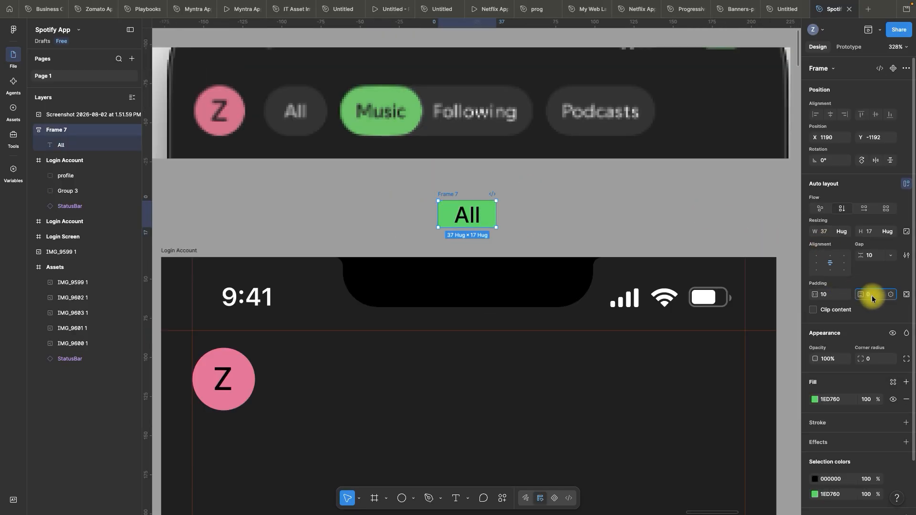
{"action": "type", "text": "10"}
{"action": "key", "text": "Return"}
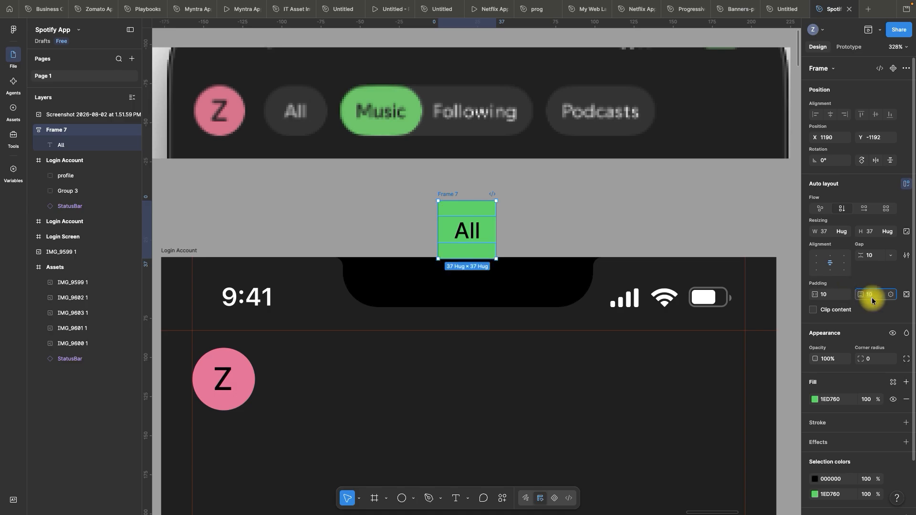
{"action": "key", "text": "Down"}
{"action": "key", "text": "Down"}
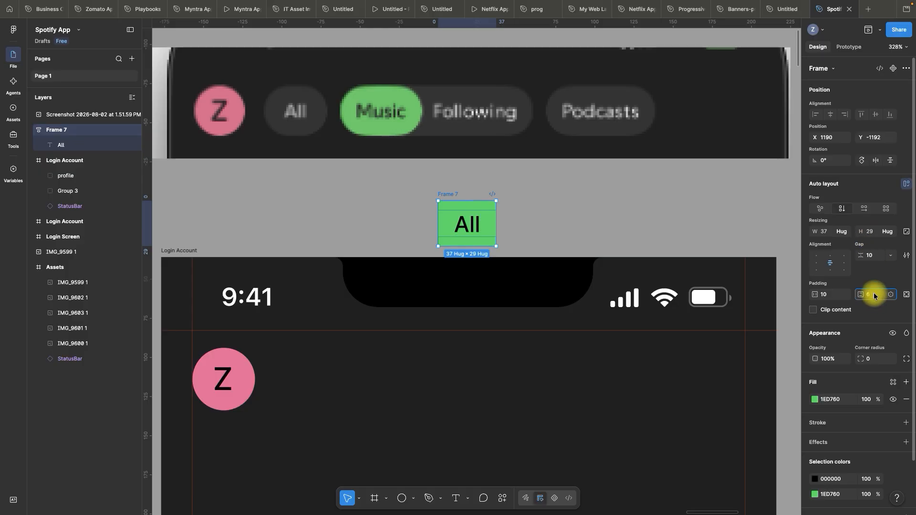
{"action": "key", "text": "Return"}
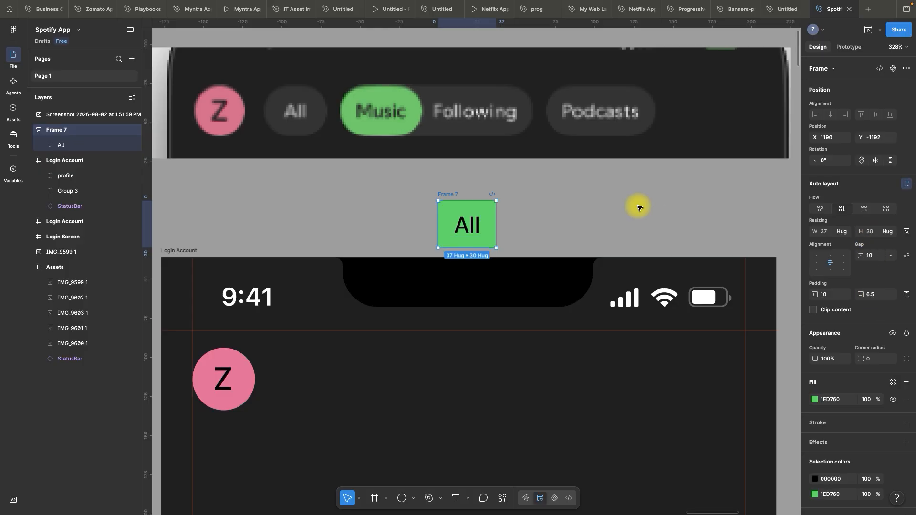
Shift the All frame up to X 1188, Y -1198 and round its corners with a radius of 20
{"action": "left_click", "coordinate": [564, 190]}
{"action": "left_click_drag", "start_coordinate": [457, 194], "coordinate": [454, 185]}
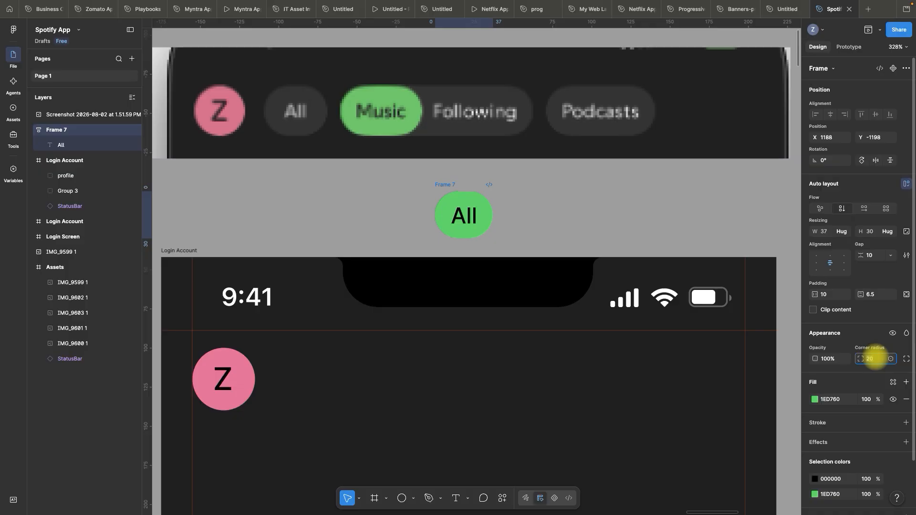
{"action": "left_click", "coordinate": [578, 200]}
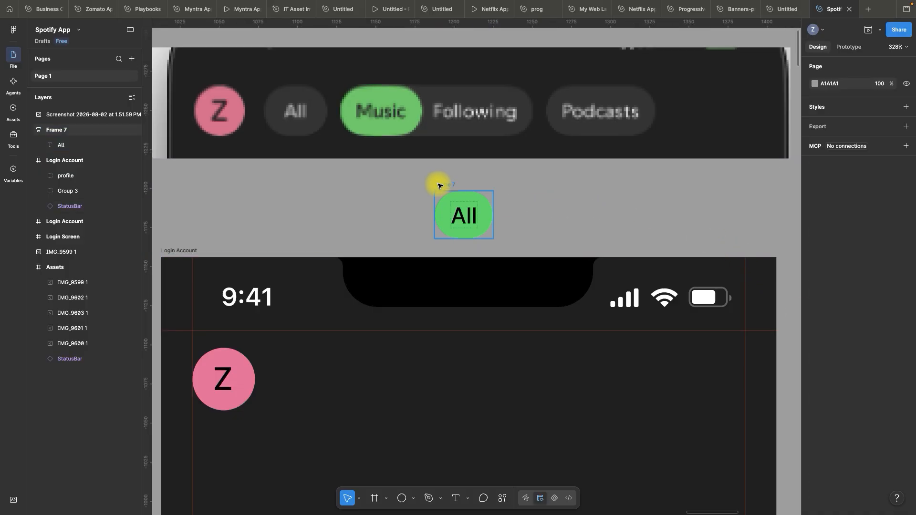
Try placing the green All pill on the home screen beside the profile avatar, and undo the move
{"action": "left_click_drag", "start_coordinate": [440, 185], "coordinate": [354, 385]}
{"action": "key", "text": "super+z"}
{"action": "scroll", "coordinate": [516, 199], "scroll_direction": "down", "scroll_amount": 5}
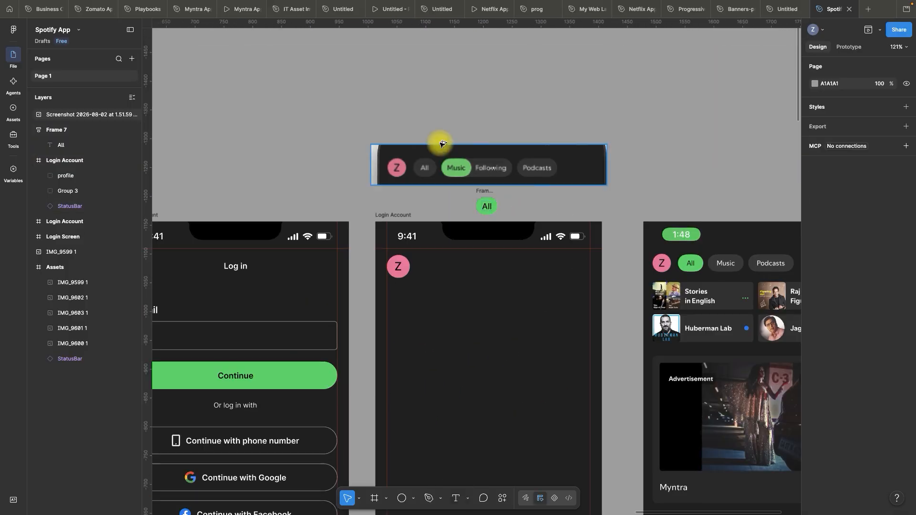
Move the green All pill up above the filter-pill reference screenshot, to X 1154, Y -1405
{"action": "scroll", "coordinate": [442, 139], "scroll_direction": "up", "scroll_amount": 5}
{"action": "left_click_drag", "start_coordinate": [546, 288], "coordinate": [503, 51]}
{"action": "scroll", "coordinate": [396, 168], "scroll_direction": "down", "scroll_amount": 2}
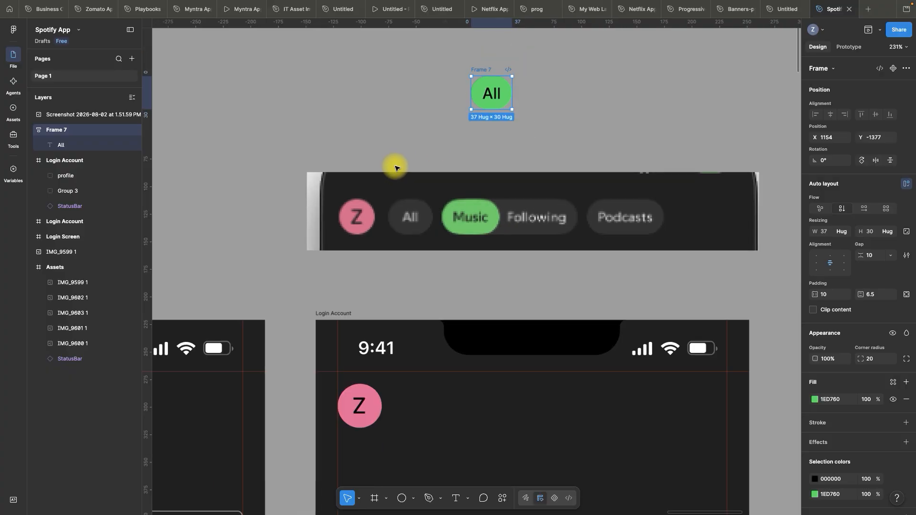
{"action": "scroll", "coordinate": [521, 34], "scroll_direction": "up", "scroll_amount": 5}
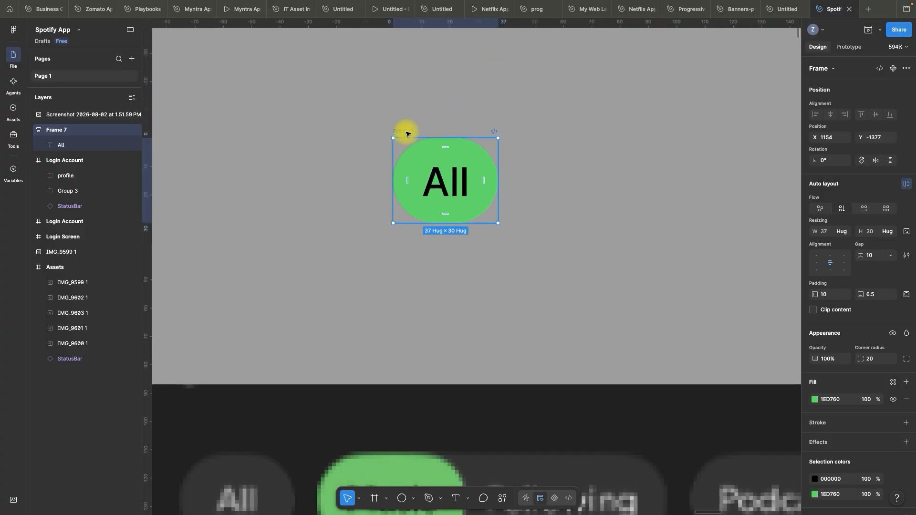
{"action": "left_click_drag", "start_coordinate": [407, 134], "coordinate": [426, 58]}
{"action": "scroll", "coordinate": [522, 192], "scroll_direction": "down", "scroll_amount": 3}
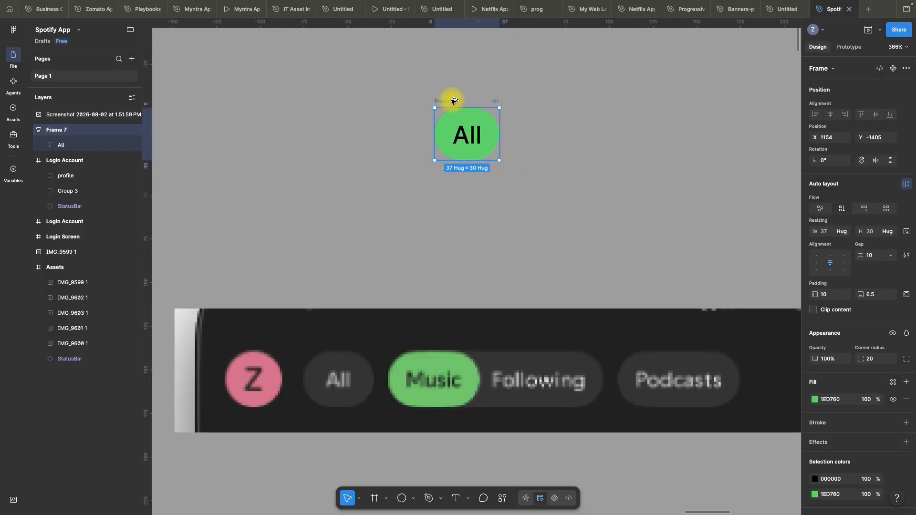
Duplicate the green All pill directly below the original, at X 1154, Y -1362
{"action": "left_click_drag", "start_coordinate": [453, 101], "coordinate": [453, 176]}
{"action": "left_click_drag", "start_coordinate": [609, 150], "coordinate": [462, 213]}
{"action": "scroll", "coordinate": [521, 153], "scroll_direction": "down", "scroll_amount": 3}
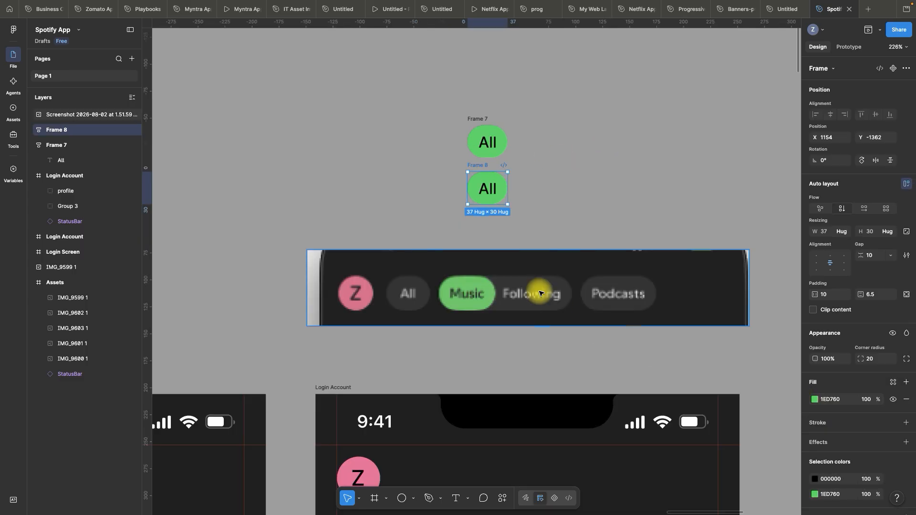
Fill the duplicate pill with the dark grey sampled from the reference's Following pill and set its All text to white, FFFFFF
{"action": "left_click", "coordinate": [816, 402]}
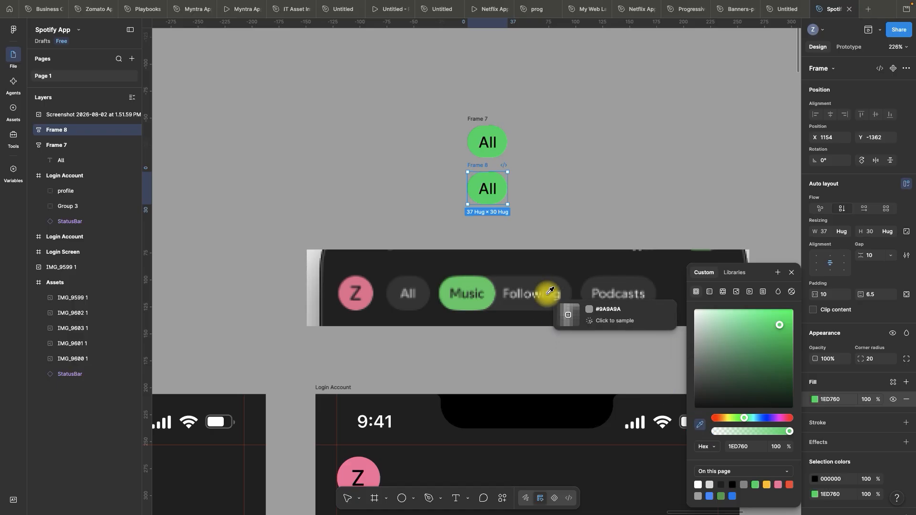
{"action": "left_click", "coordinate": [537, 284]}
{"action": "left_click", "coordinate": [833, 425]}
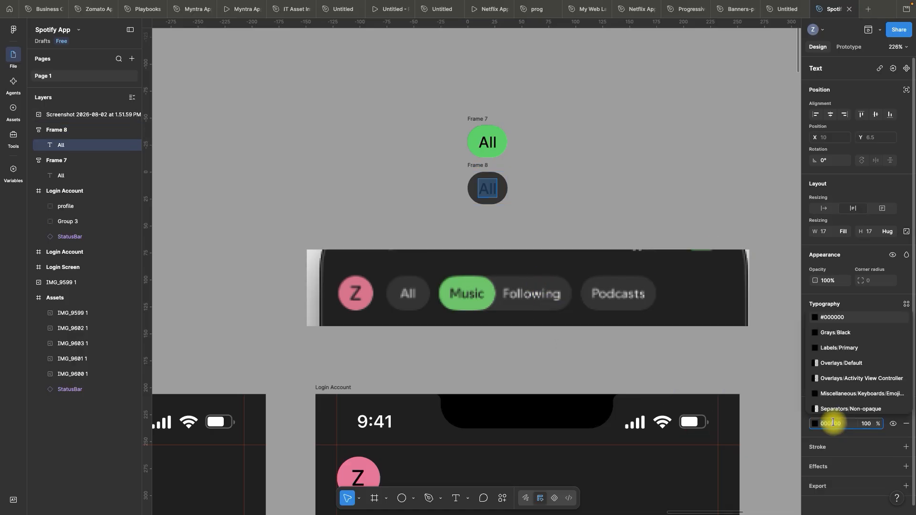
{"action": "type", "text": "ffffff"}
{"action": "key", "text": "Return"}
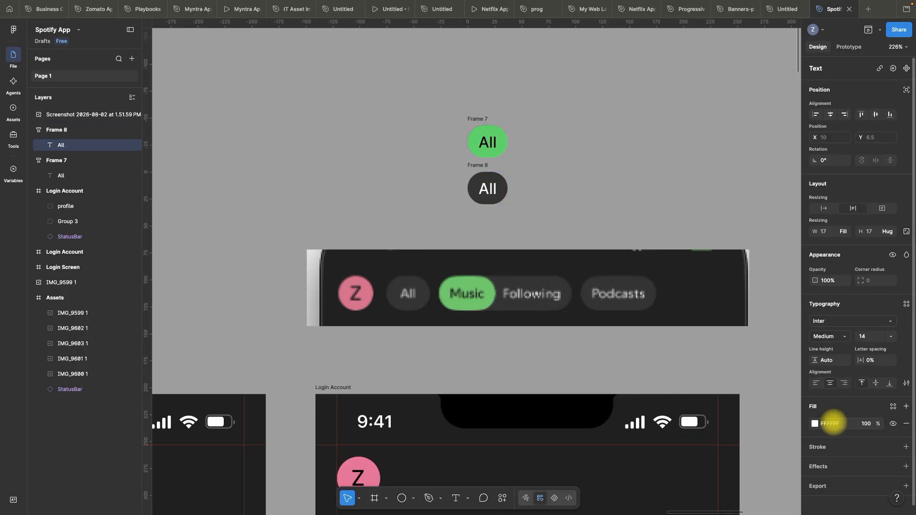
{"action": "left_click", "coordinate": [603, 190]}
Shift the green pill up to Y -1413 and combine the green and dark pills into a component set
{"action": "scroll", "coordinate": [536, 95], "scroll_direction": "up", "scroll_amount": 5}
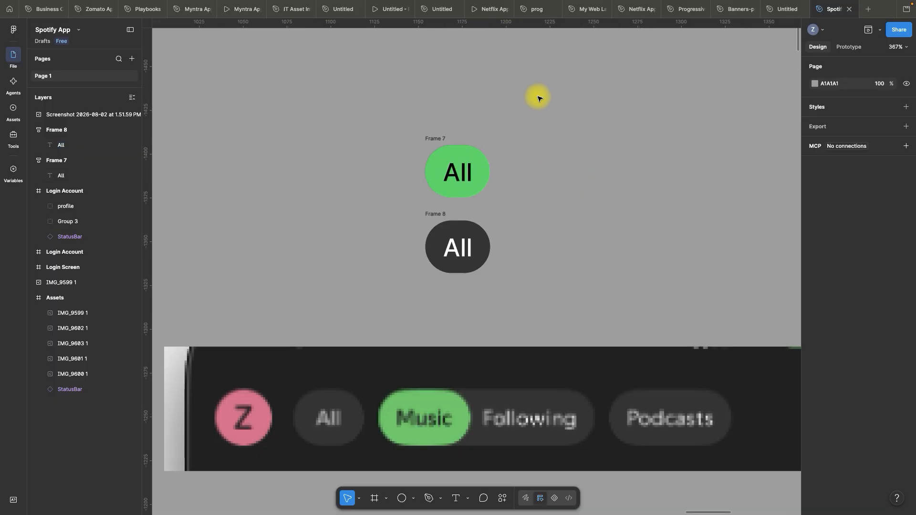
{"action": "left_click_drag", "start_coordinate": [436, 136], "coordinate": [439, 121]}
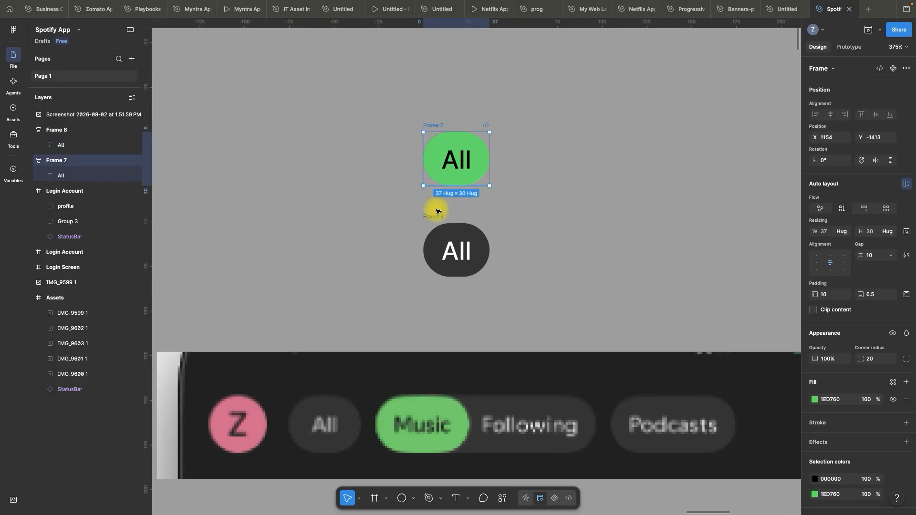
{"action": "left_click", "coordinate": [434, 217], "text": "shift"}
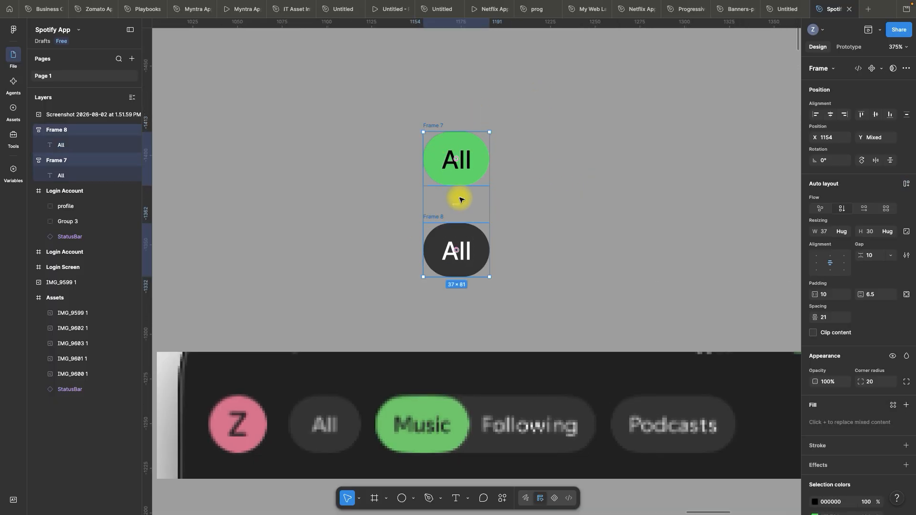
{"action": "left_click", "coordinate": [881, 69]}
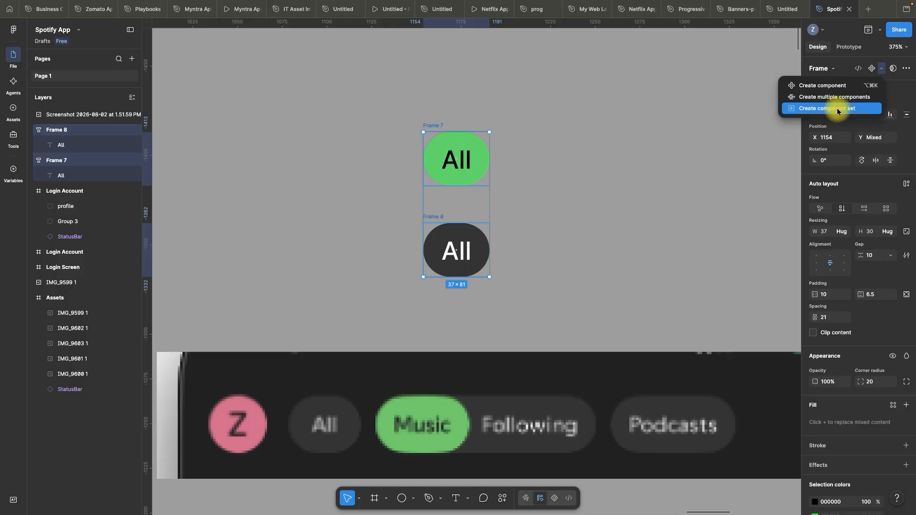
{"action": "left_click", "coordinate": [837, 109]}
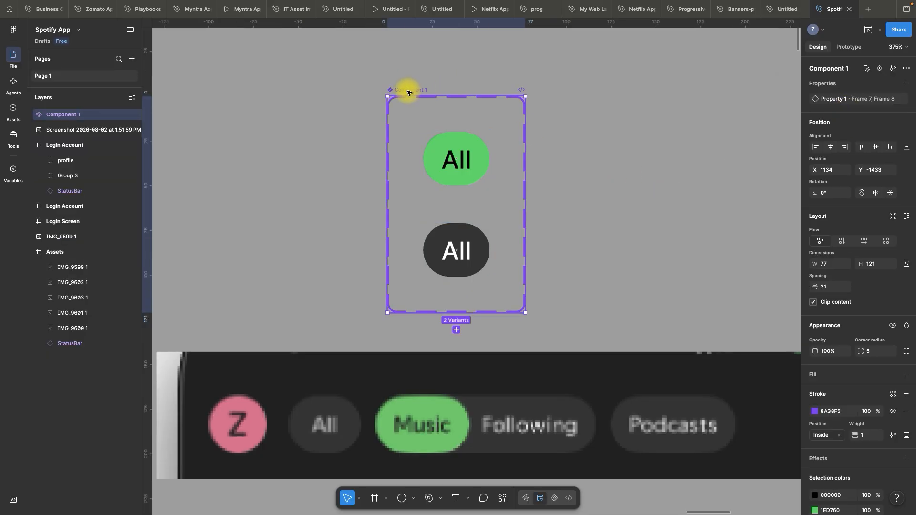
Rename the new component set as Button All
{"action": "double_click", "coordinate": [409, 91]}
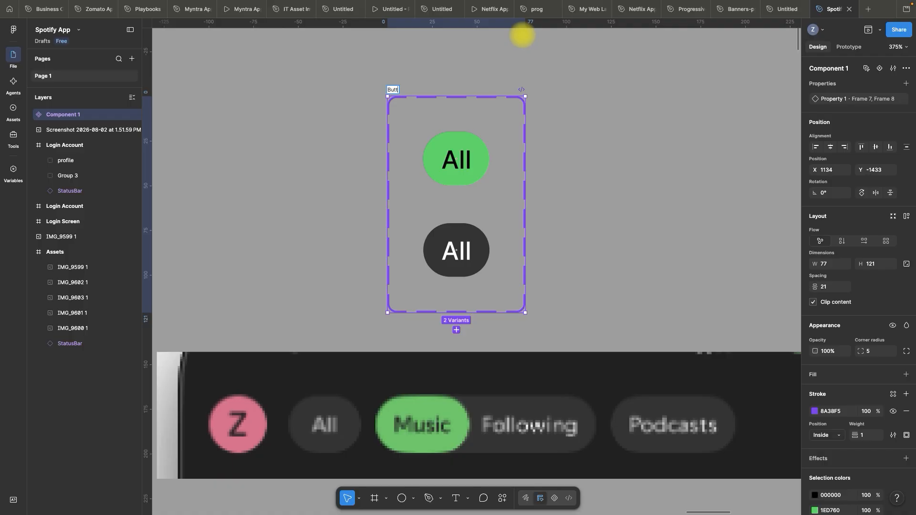
{"action": "type", "text": "Button A"}
{"action": "left_click", "coordinate": [522, 35]}
{"action": "scroll", "coordinate": [523, 38], "scroll_direction": "up", "scroll_amount": 1}
{"action": "scroll", "coordinate": [510, 97], "scroll_direction": "down", "scroll_amount": 8}
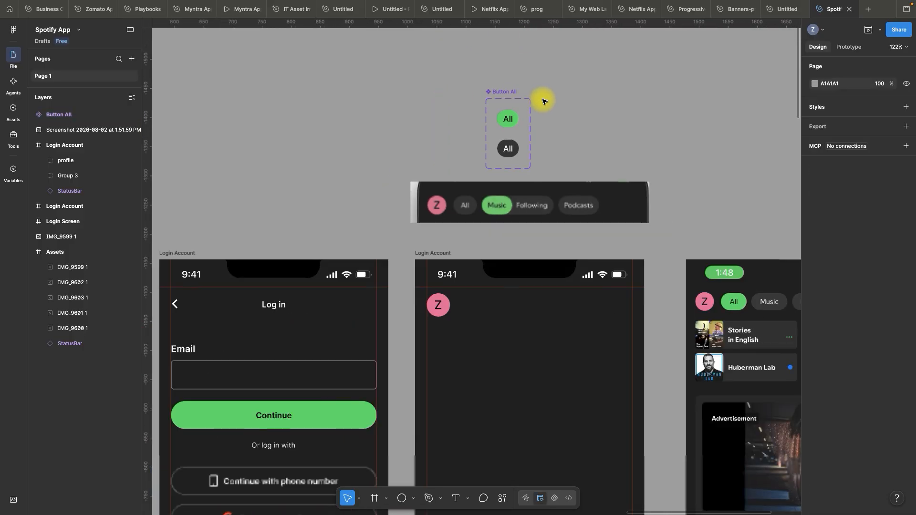
Move the Button All component set to the empty canvas above the Log in screen
{"action": "left_click_drag", "start_coordinate": [513, 89], "coordinate": [267, 69]}
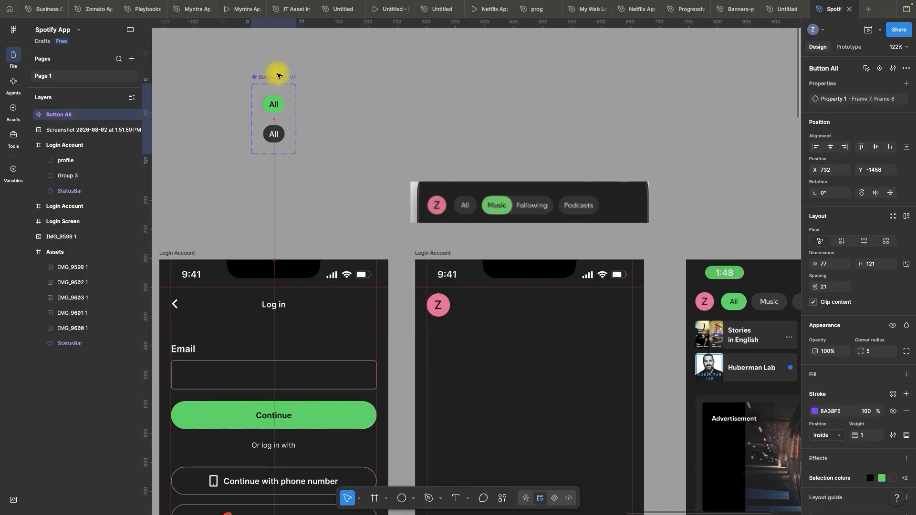
{"action": "left_click", "coordinate": [380, 67]}
{"action": "scroll", "coordinate": [413, 116], "scroll_direction": "up", "scroll_amount": 1}
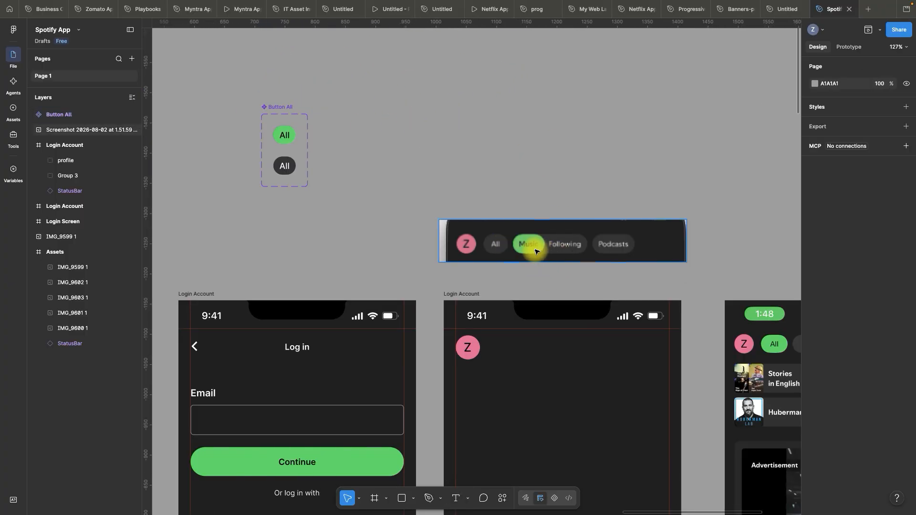
Add a text layer reading Music on the empty canvas beside the Button All component set
{"action": "left_click", "coordinate": [455, 498]}
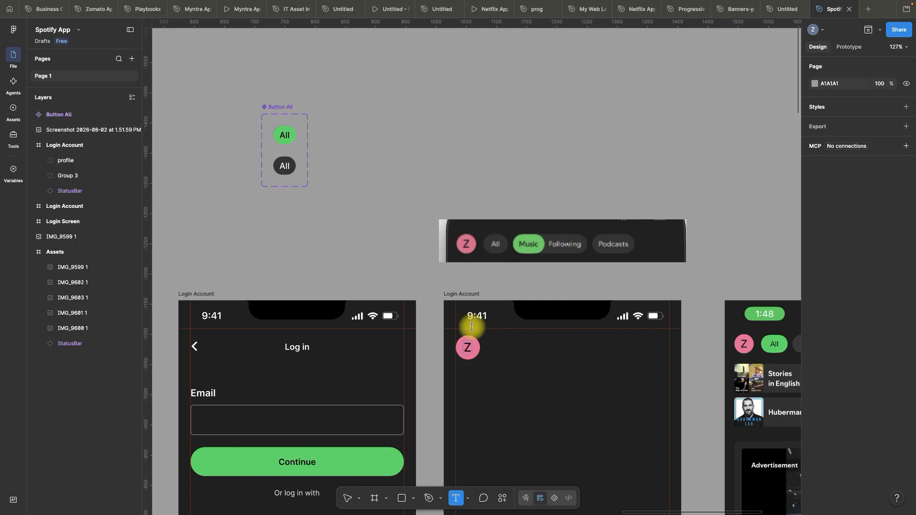
{"action": "left_click", "coordinate": [437, 145]}
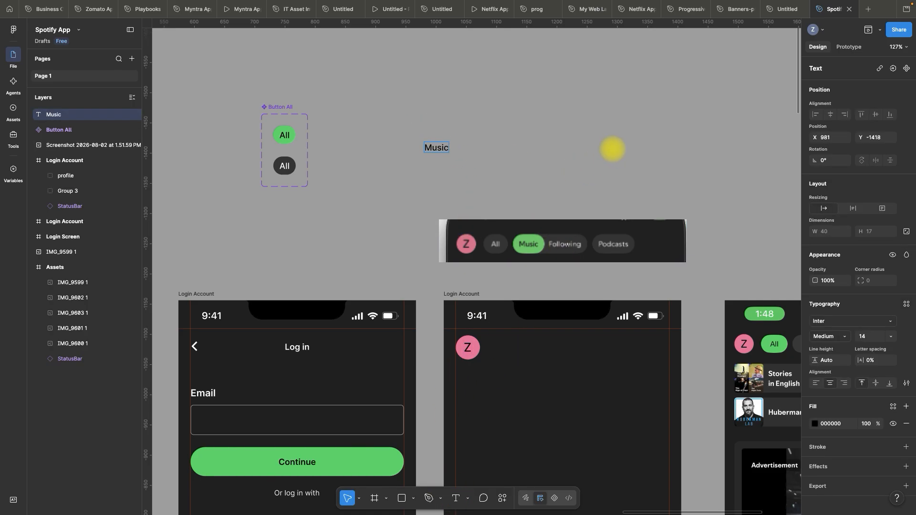
{"action": "left_click", "coordinate": [475, 147]}
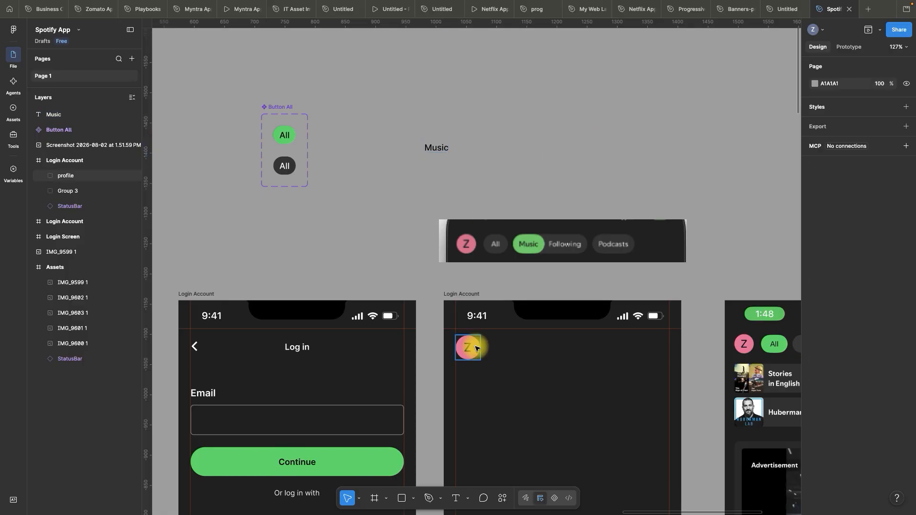
Draw a rectangle about 121 wide to the right of the Music text and set its height to 30
{"action": "left_click", "coordinate": [414, 499]}
{"action": "left_click", "coordinate": [442, 411]}
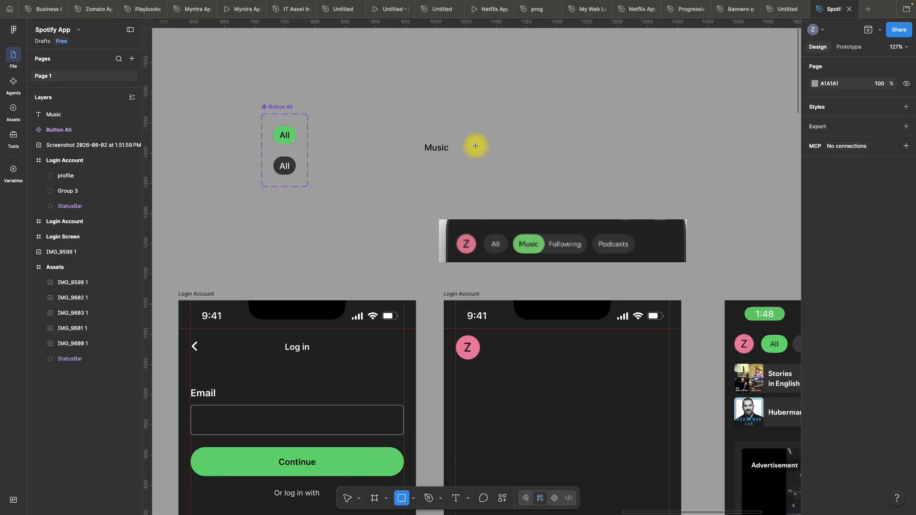
{"action": "left_click_drag", "start_coordinate": [476, 147], "coordinate": [547, 167]}
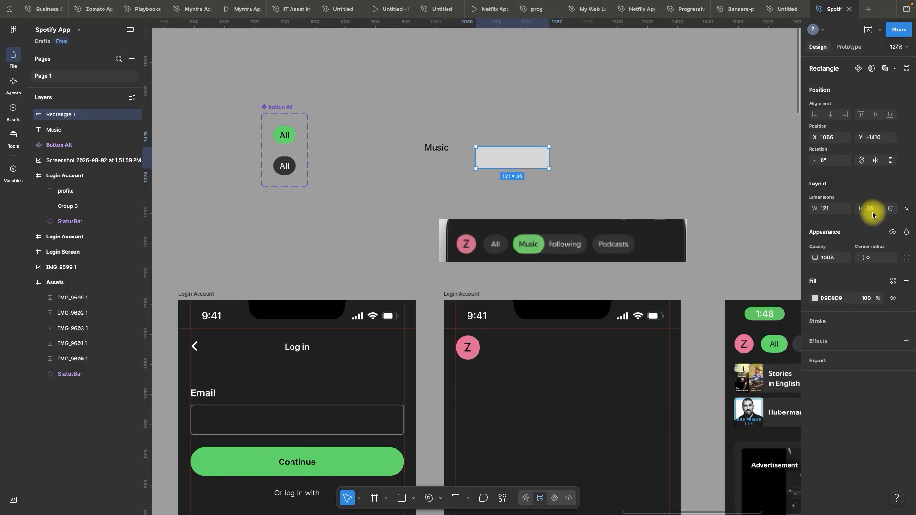
{"action": "key", "text": "Return"}
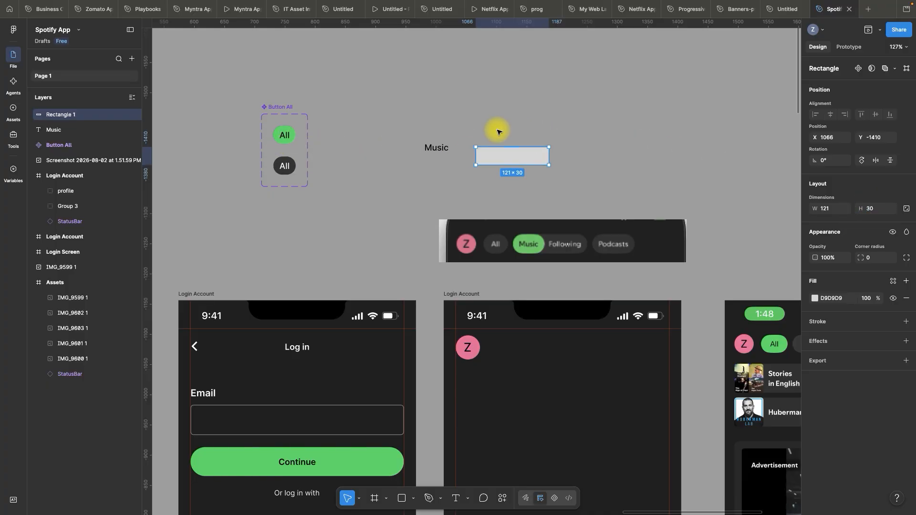
Narrow the rectangle beside the Music text to a width of 65
{"action": "left_click", "coordinate": [515, 130]}
{"action": "left_click", "coordinate": [541, 151]}
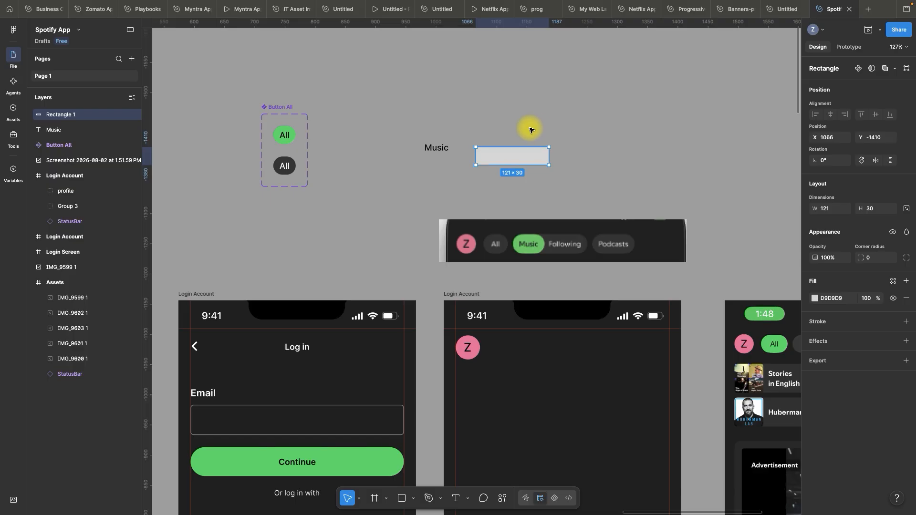
{"action": "scroll", "coordinate": [527, 127], "scroll_direction": "up", "scroll_amount": 2}
{"action": "left_click_drag", "start_coordinate": [554, 162], "coordinate": [513, 164]}
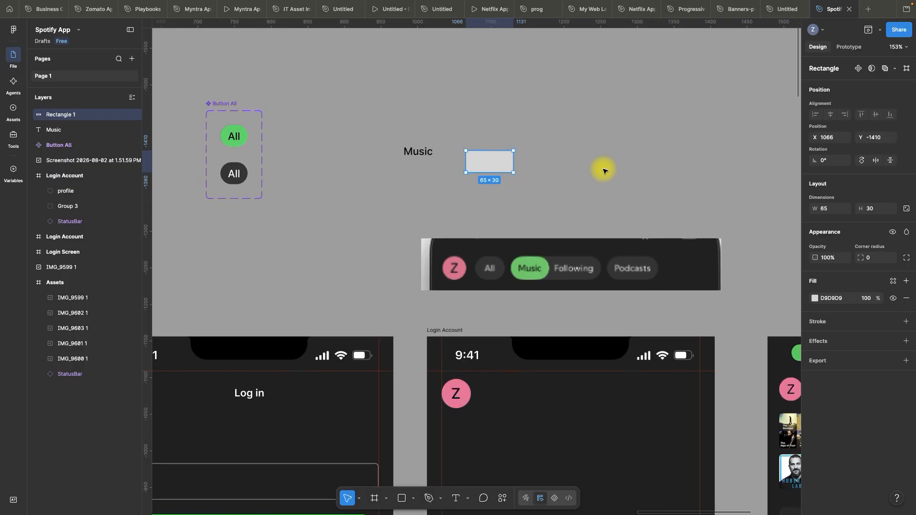
{"action": "left_click", "coordinate": [605, 170]}
Move the Music text onto the rectangle and bring it to the front of the layer order
{"action": "left_click", "coordinate": [422, 151]}
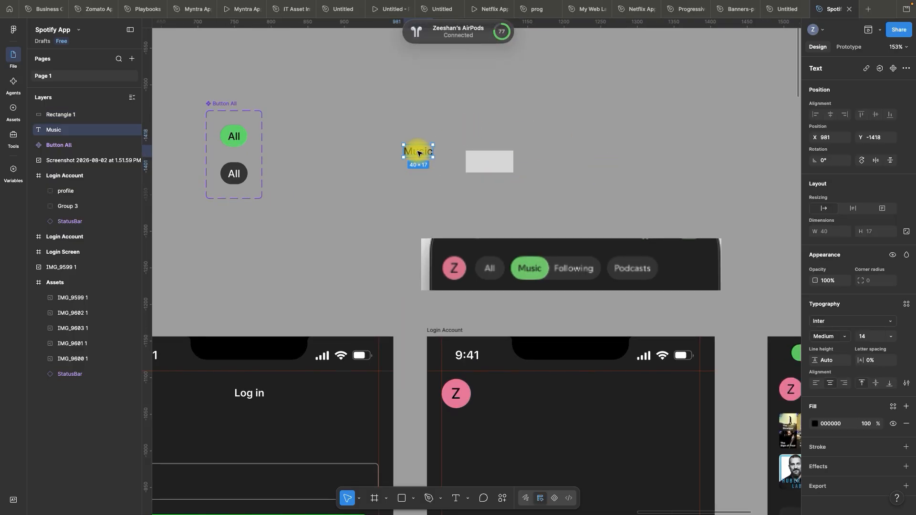
{"action": "left_click_drag", "start_coordinate": [419, 153], "coordinate": [494, 163]}
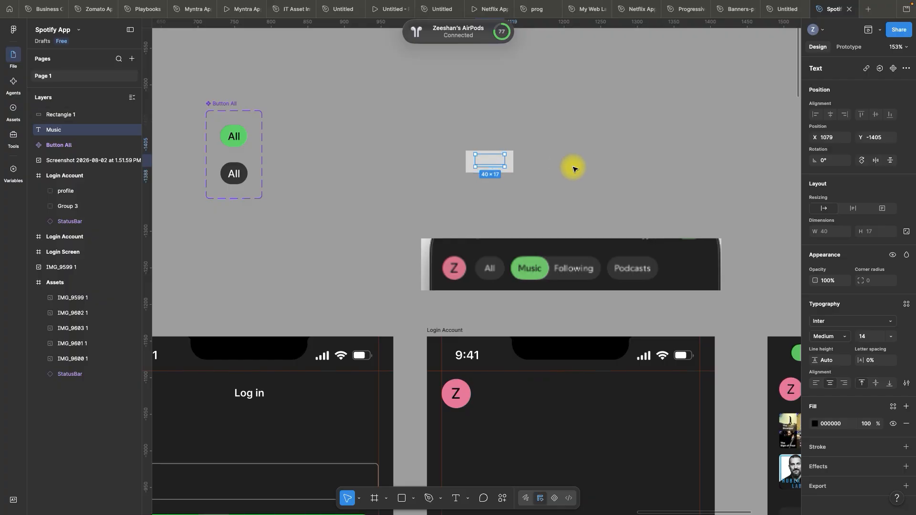
{"action": "scroll", "coordinate": [555, 155], "scroll_direction": "up", "scroll_amount": 2}
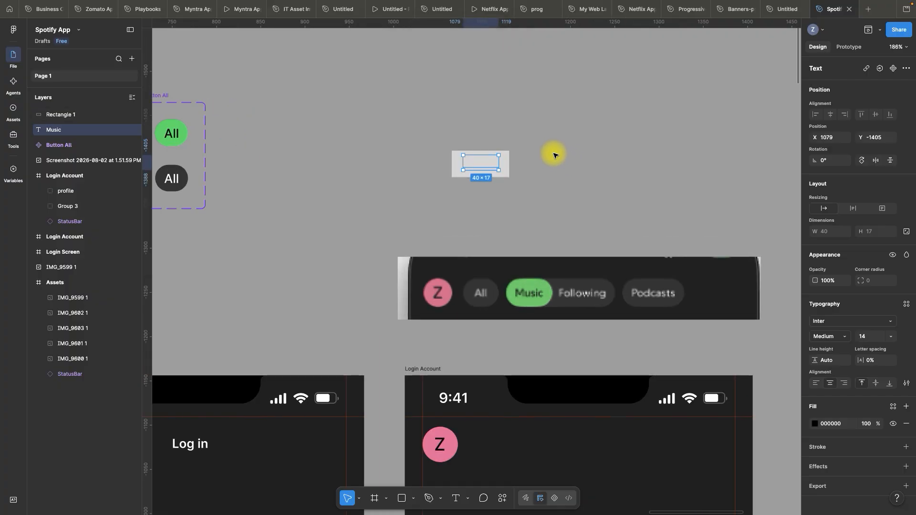
{"action": "key", "text": "super+alt+bracketright"}
{"action": "left_click", "coordinate": [553, 156]}
Check the Music text's spacing inside the rectangle and nudge it down 1 px to Y -1404
{"action": "scroll", "coordinate": [486, 174], "scroll_direction": "up", "scroll_amount": 1}
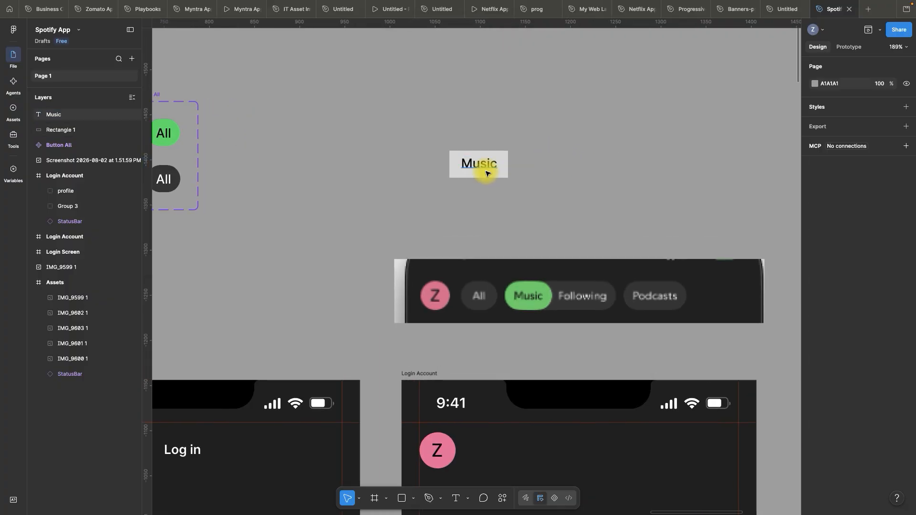
{"action": "left_click", "coordinate": [474, 167]}
{"action": "scroll", "coordinate": [511, 160], "scroll_direction": "up", "scroll_amount": 5}
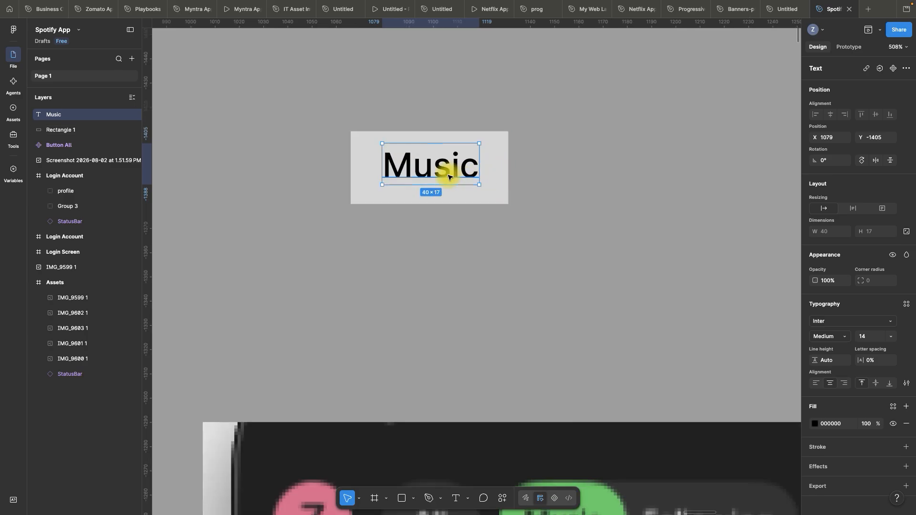
{"action": "key", "text": "alt"}
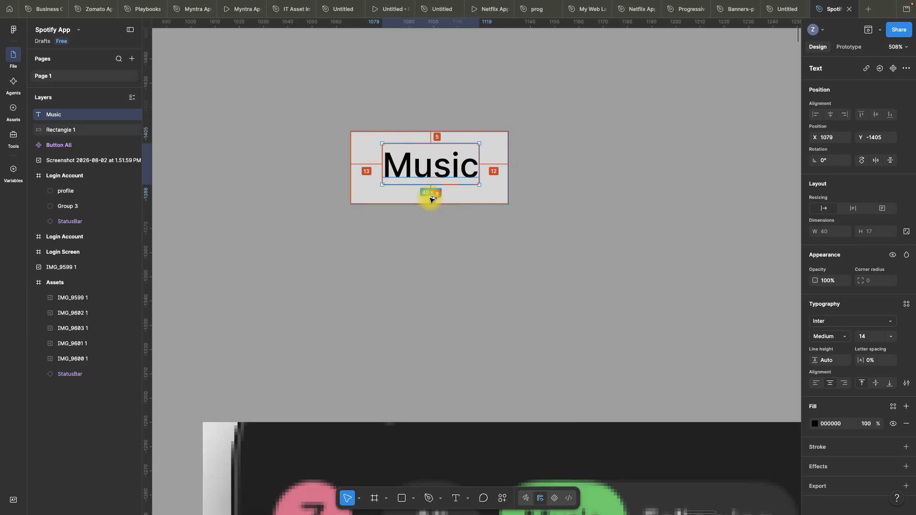
{"action": "key", "text": "Down"}
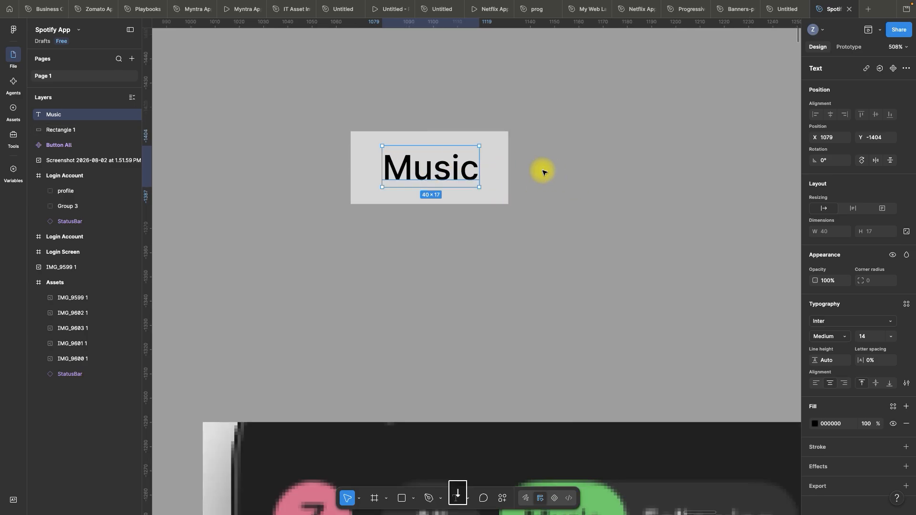
{"action": "left_click", "coordinate": [602, 196]}
{"action": "scroll", "coordinate": [451, 195], "scroll_direction": "down", "scroll_amount": 2}
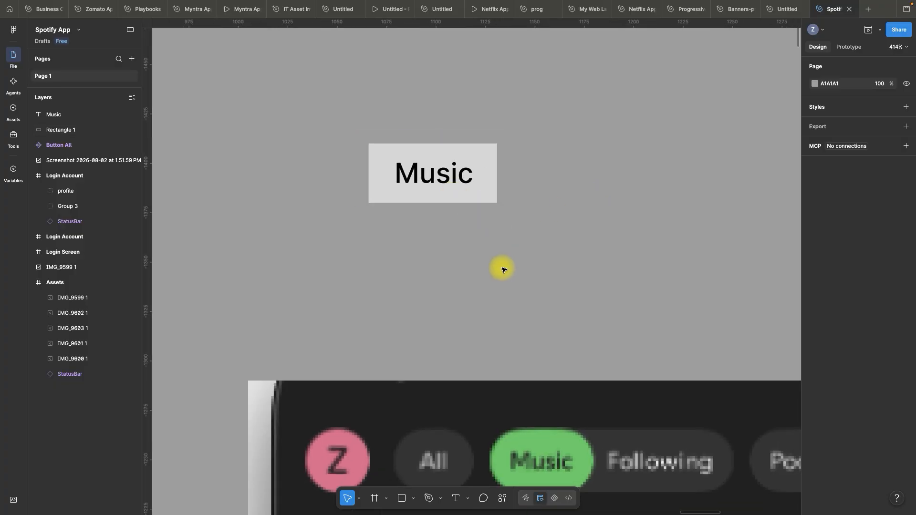
Fill the rectangle behind the Music text with the dark grey sampled from the dark All pill
{"action": "key", "text": "space"}
{"action": "left_click_drag", "start_coordinate": [503, 268], "coordinate": [473, 202]}
{"action": "left_click", "coordinate": [454, 129]}
{"action": "scroll", "coordinate": [542, 153], "scroll_direction": "down", "scroll_amount": 10}
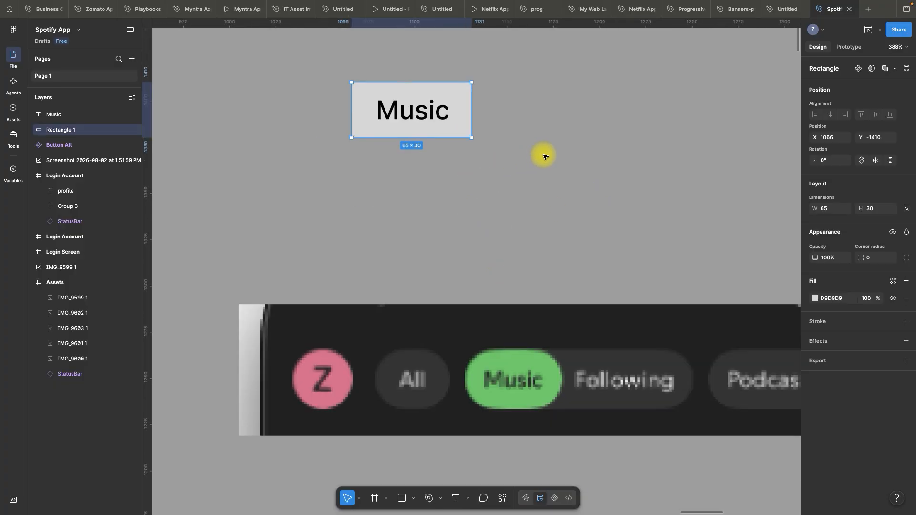
{"action": "key", "text": "i"}
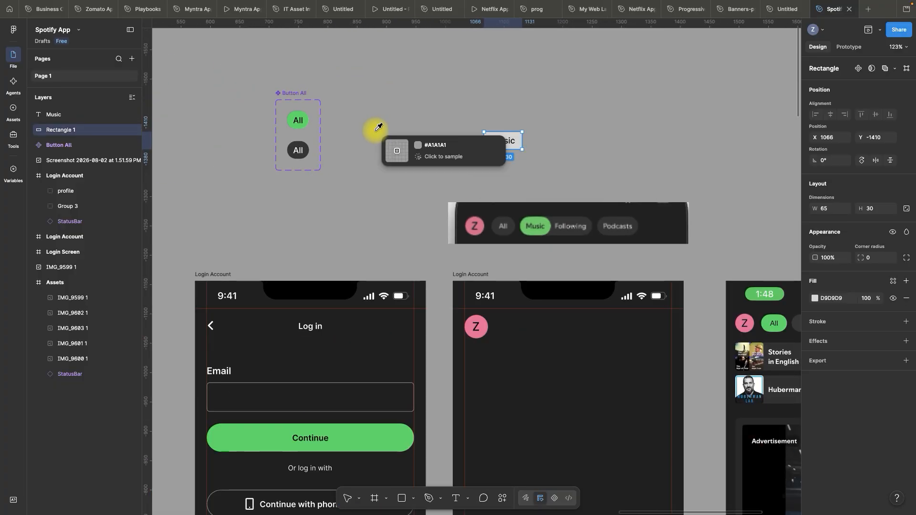
{"action": "left_click", "coordinate": [296, 141]}
{"action": "key", "text": "Escape"}
{"action": "scroll", "coordinate": [537, 118], "scroll_direction": "up", "scroll_amount": 2}
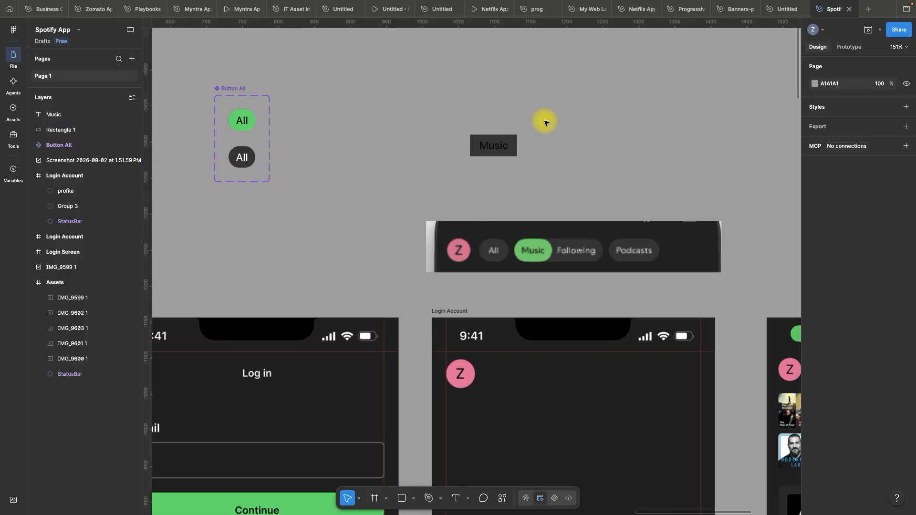
Change the Music text's fill color to white (FFFFFF)
{"action": "left_click", "coordinate": [495, 146]}
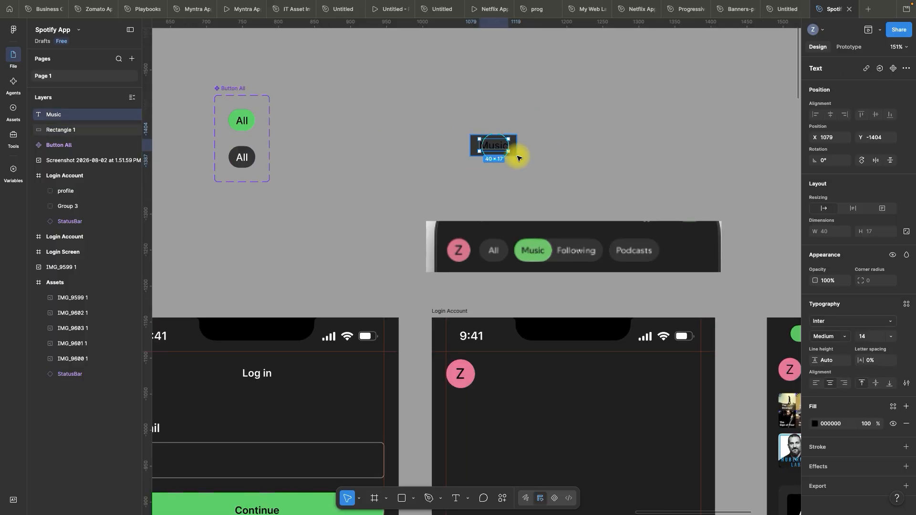
{"action": "left_click", "coordinate": [837, 425]}
{"action": "type", "text": "fff"}
{"action": "key", "text": "Return"}
{"action": "left_click", "coordinate": [527, 132]}
Round the rectangle behind the Music text with a corner radius of 20 and group the two into one pill
{"action": "scroll", "coordinate": [527, 132], "scroll_direction": "up", "scroll_amount": 4}
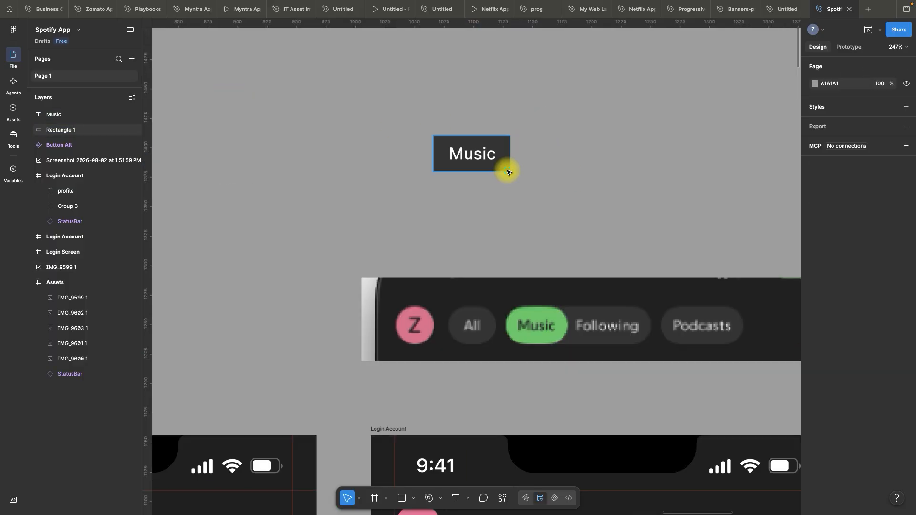
{"action": "left_click", "coordinate": [508, 170]}
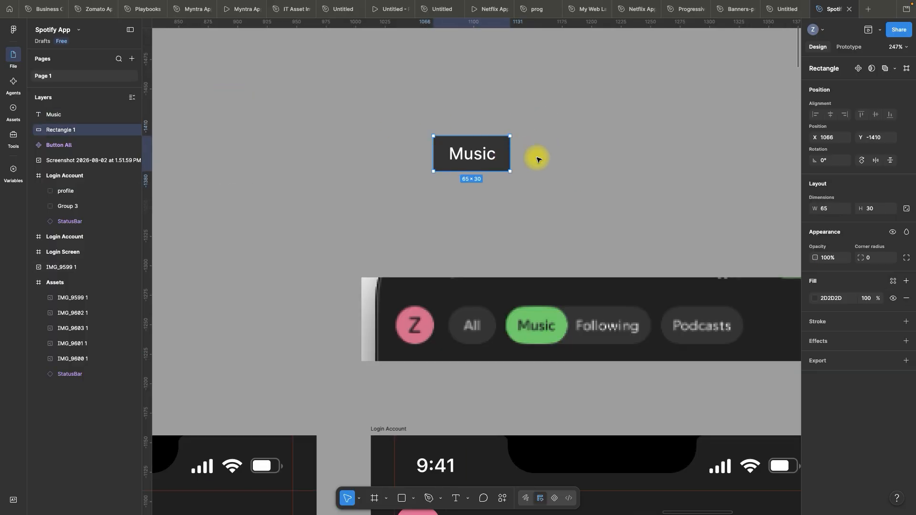
{"action": "left_click", "coordinate": [876, 258]}
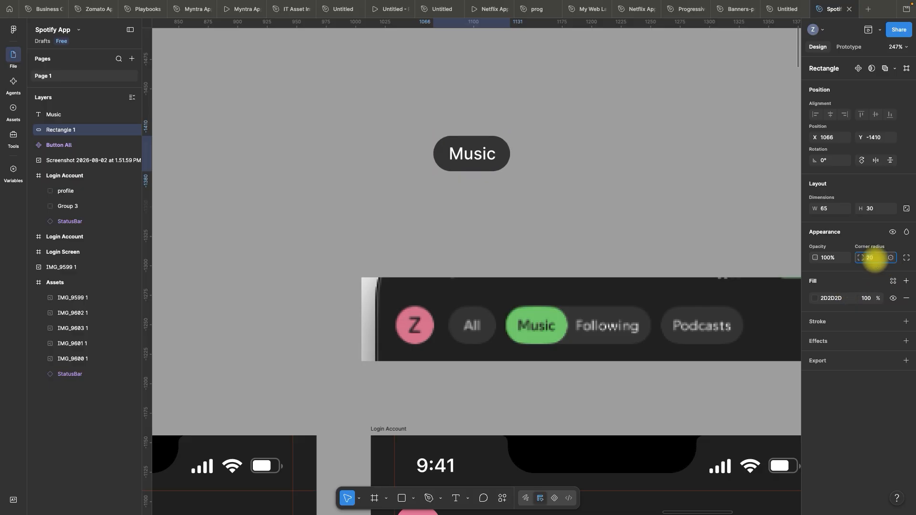
{"action": "left_click_drag", "start_coordinate": [404, 117], "coordinate": [618, 203]}
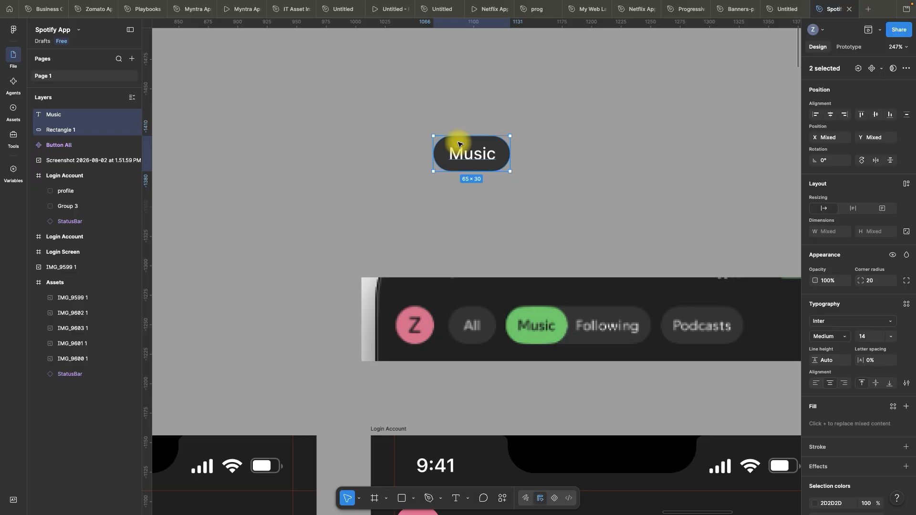
{"action": "key", "text": "ctrl+g"}
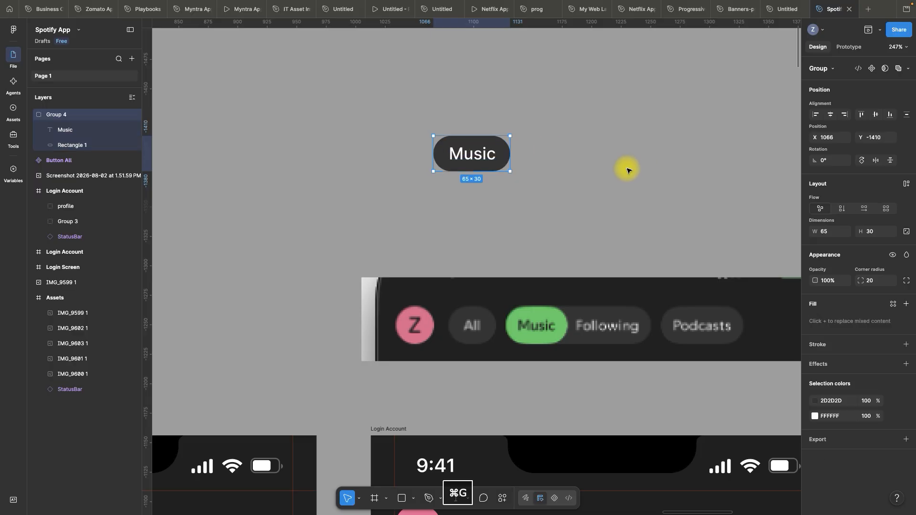
{"action": "left_click", "coordinate": [547, 135]}
Move the Music pill higher above the reference screenshot and place a duplicate directly below it
{"action": "scroll", "coordinate": [449, 190], "scroll_direction": "up", "scroll_amount": 1}
{"action": "scroll", "coordinate": [449, 190], "scroll_direction": "right", "scroll_amount": 1}
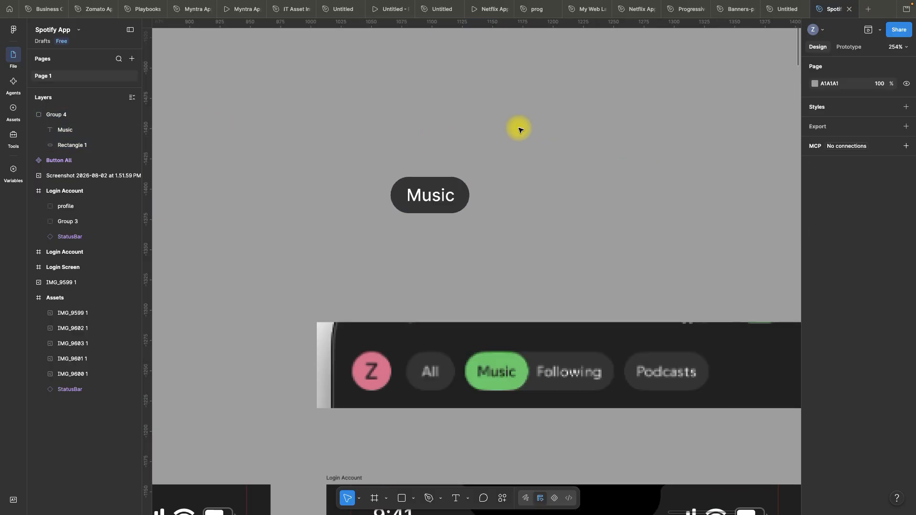
{"action": "left_click_drag", "start_coordinate": [332, 139], "coordinate": [560, 246]}
{"action": "left_click_drag", "start_coordinate": [419, 194], "coordinate": [432, 114]}
{"action": "left_click", "coordinate": [548, 122]}
{"action": "scroll", "coordinate": [415, 188], "scroll_direction": "down", "scroll_amount": 5}
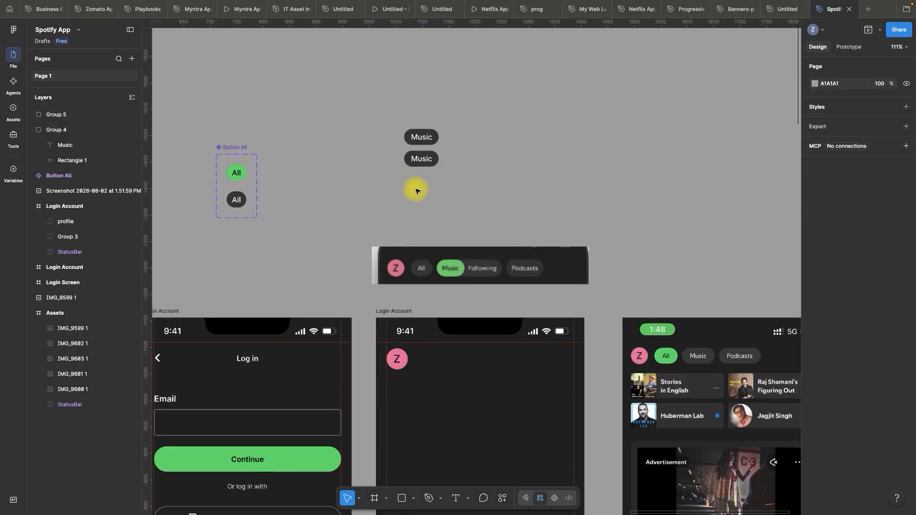
Duplicate the rectangle in the lower Music pill and widen the back one to a width of 144
{"action": "scroll", "coordinate": [471, 134], "scroll_direction": "up", "scroll_amount": 3}
{"action": "key", "text": "space"}
{"action": "left_click_drag", "start_coordinate": [458, 170], "coordinate": [456, 203]}
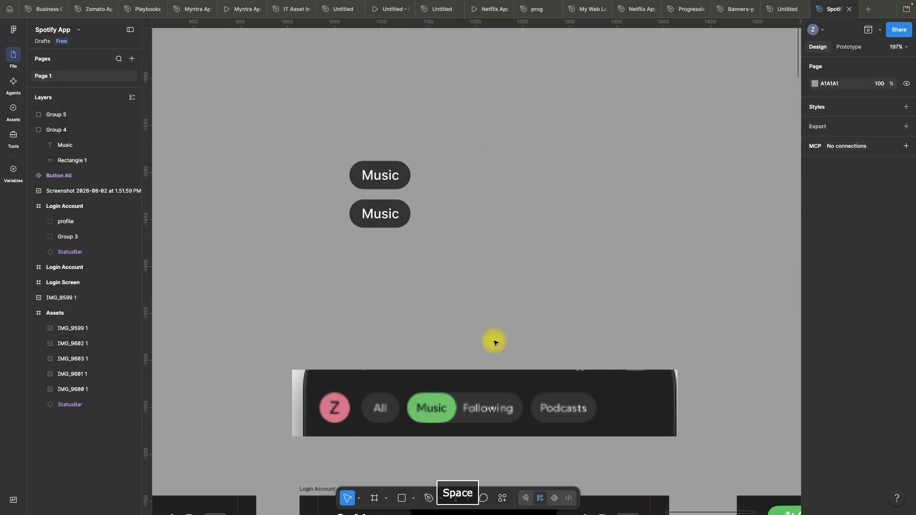
{"action": "left_click", "coordinate": [431, 406]}
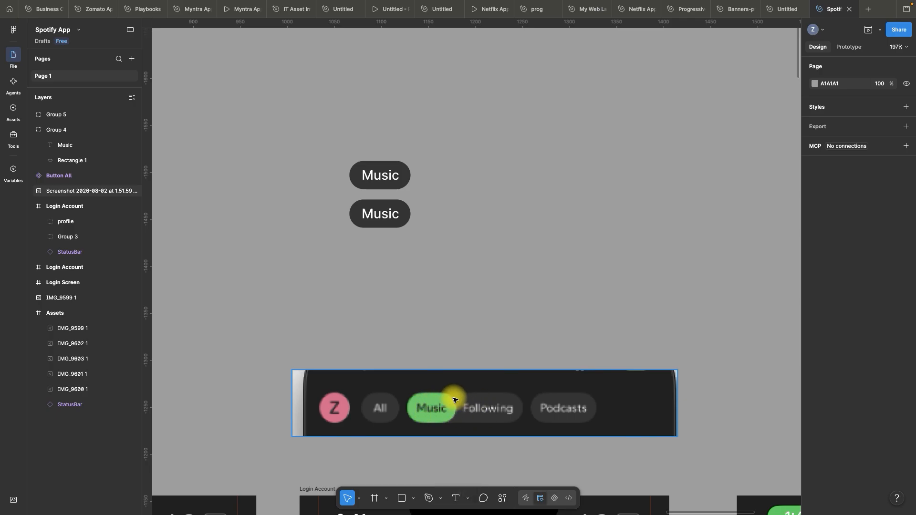
{"action": "scroll", "coordinate": [407, 210], "scroll_direction": "up", "scroll_amount": 2}
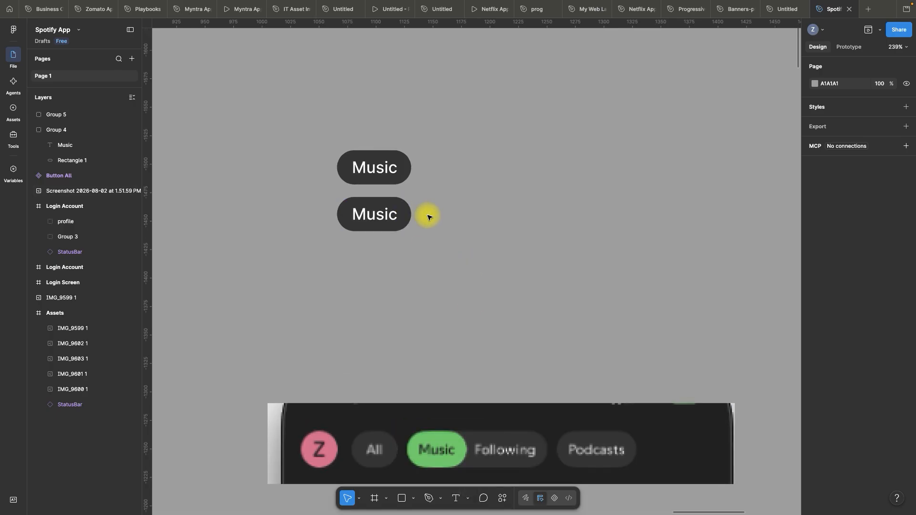
{"action": "double_click", "coordinate": [401, 206]}
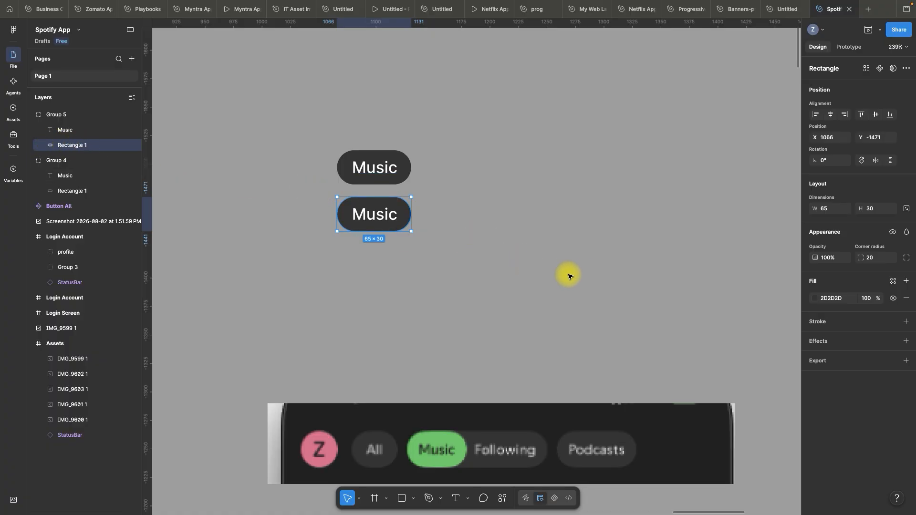
{"action": "key", "text": "super+d"}
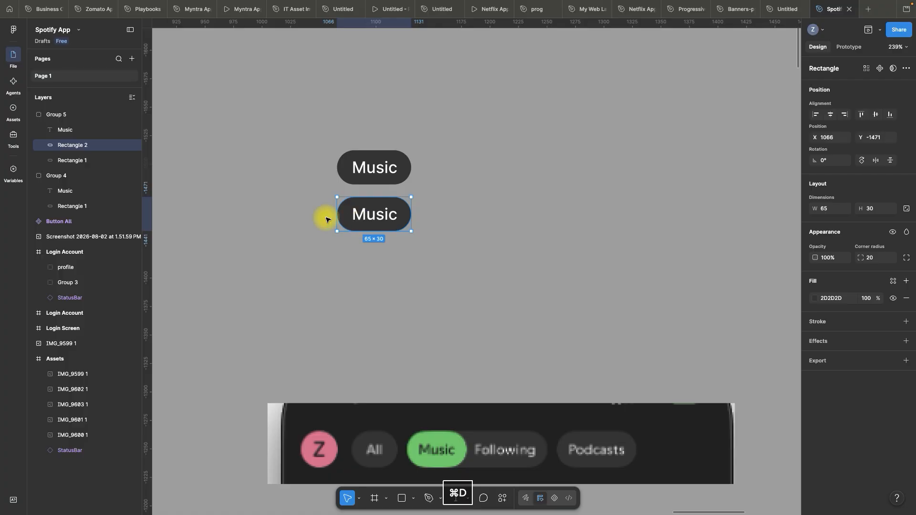
{"action": "left_click", "coordinate": [72, 162]}
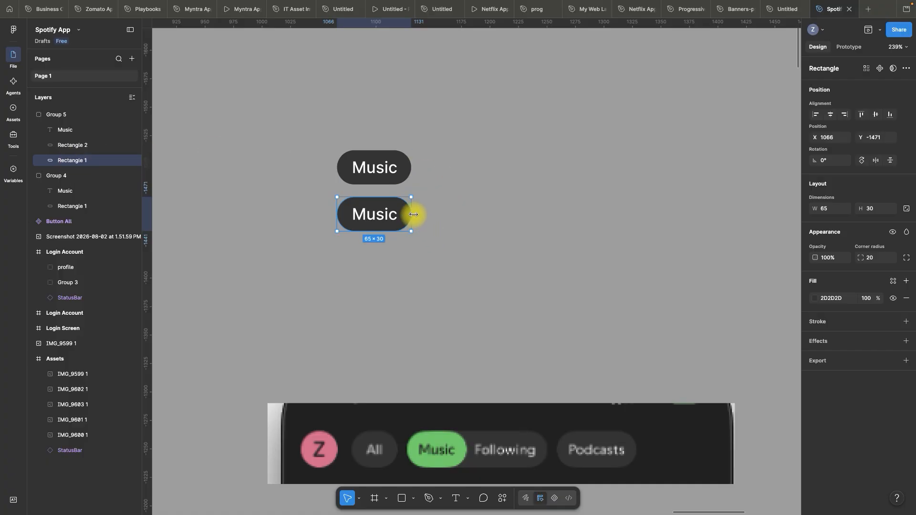
{"action": "left_click_drag", "start_coordinate": [414, 215], "coordinate": [500, 217]}
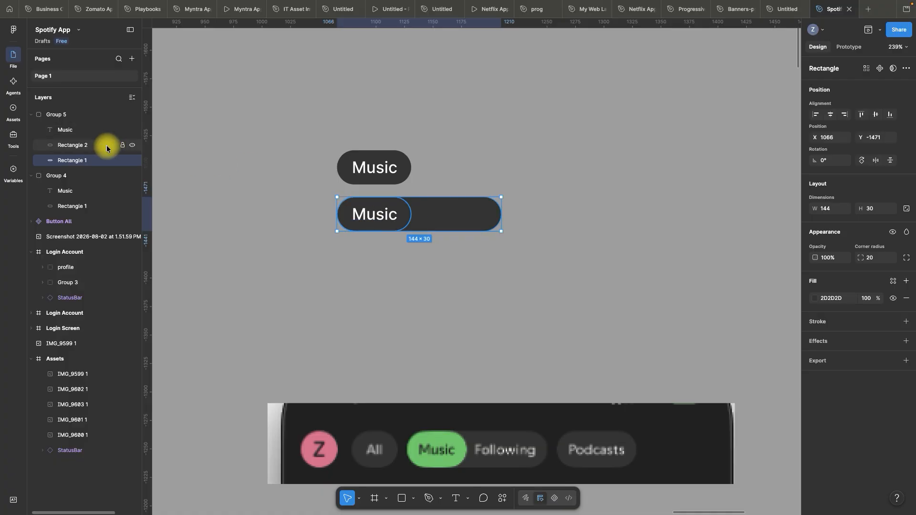
Fill the narrow front rectangle of the lower Music pill with the page's green, 1ED760
{"action": "left_click", "coordinate": [70, 145]}
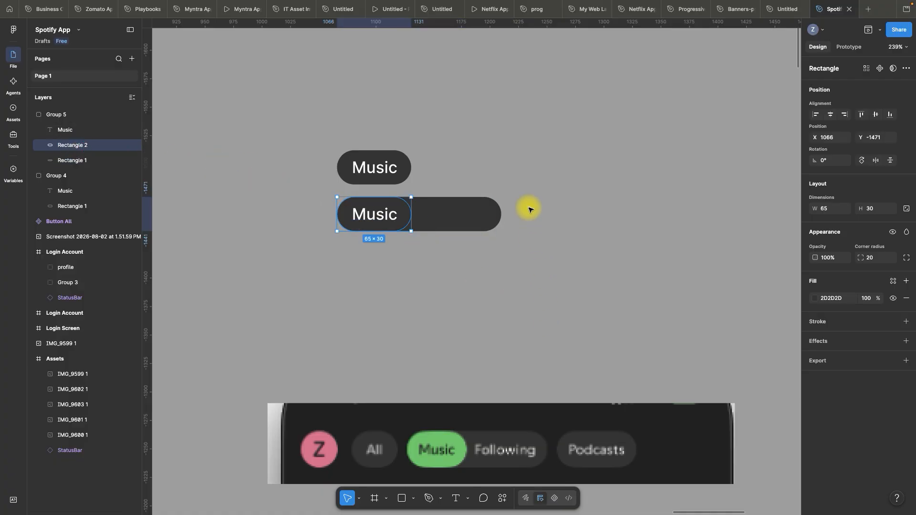
{"action": "scroll", "coordinate": [529, 210], "scroll_direction": "down", "scroll_amount": 5}
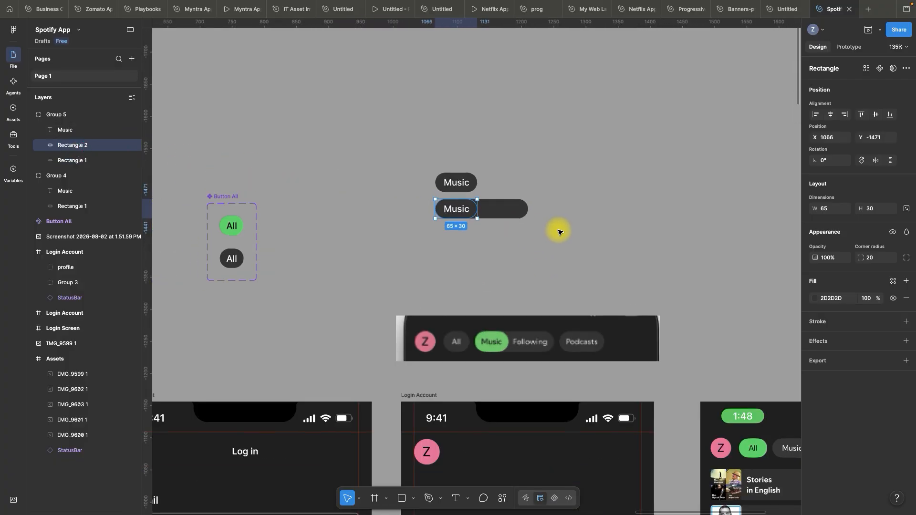
{"action": "scroll", "coordinate": [559, 232], "scroll_direction": "up", "scroll_amount": 2}
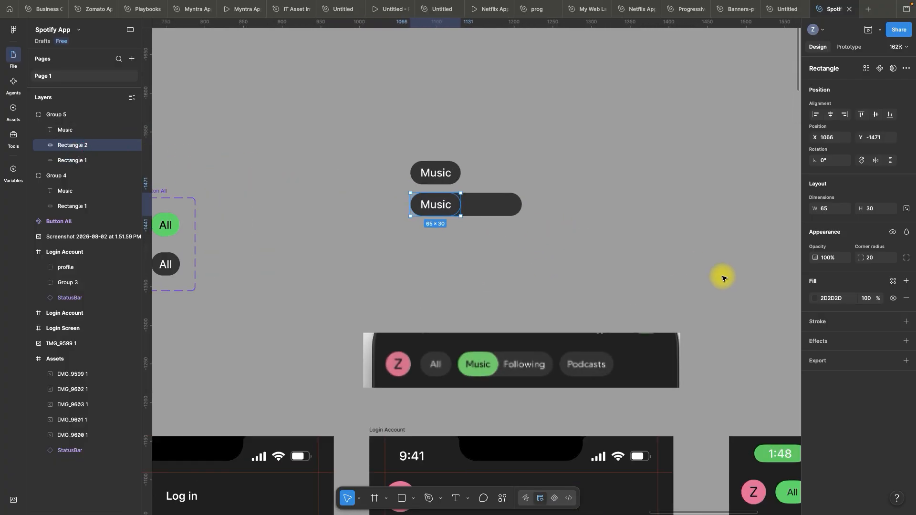
{"action": "left_click", "coordinate": [815, 299]}
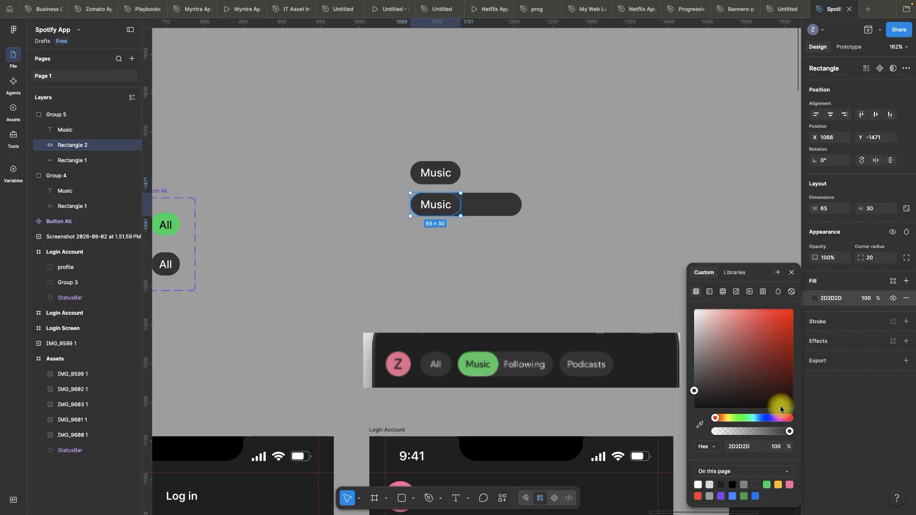
{"action": "left_click", "coordinate": [773, 485]}
{"action": "left_click", "coordinate": [603, 222]}
Change the Music text on the green pill to black (000000)
{"action": "scroll", "coordinate": [530, 171], "scroll_direction": "up", "scroll_amount": 5}
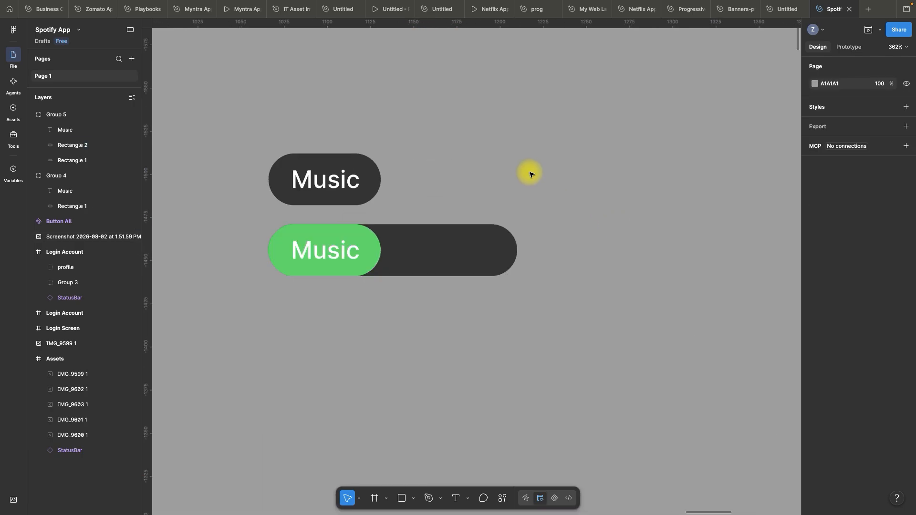
{"action": "left_click", "coordinate": [327, 250]}
{"action": "double_click", "coordinate": [328, 251]}
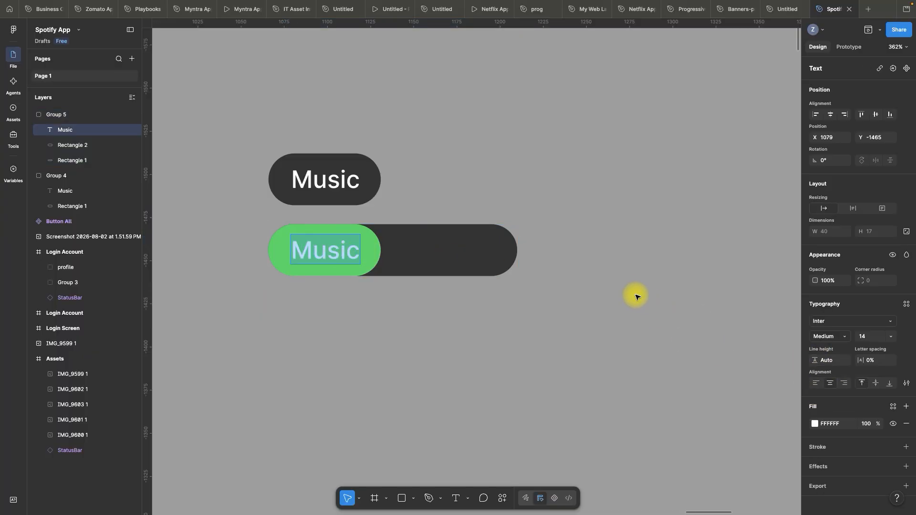
{"action": "scroll", "coordinate": [615, 311], "scroll_direction": "down", "scroll_amount": 3}
{"action": "scroll", "coordinate": [615, 311], "scroll_direction": "up", "scroll_amount": 3}
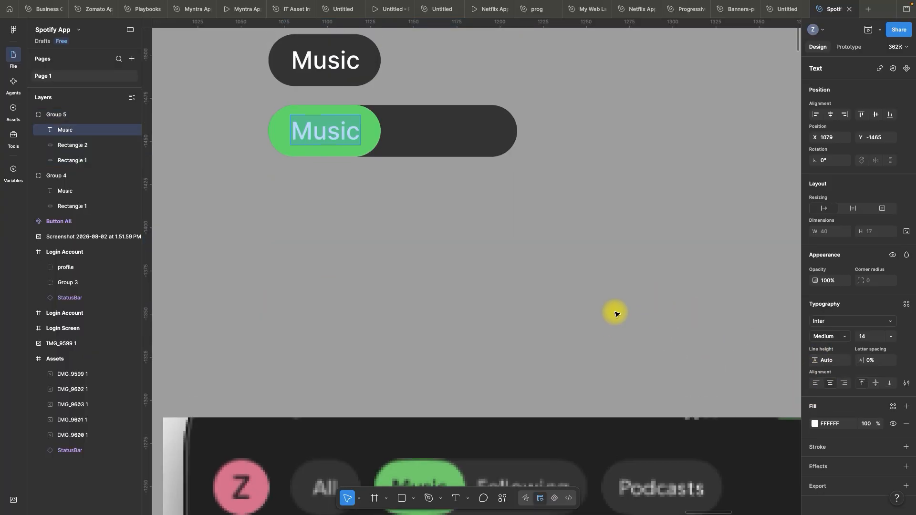
{"action": "left_click", "coordinate": [835, 425]}
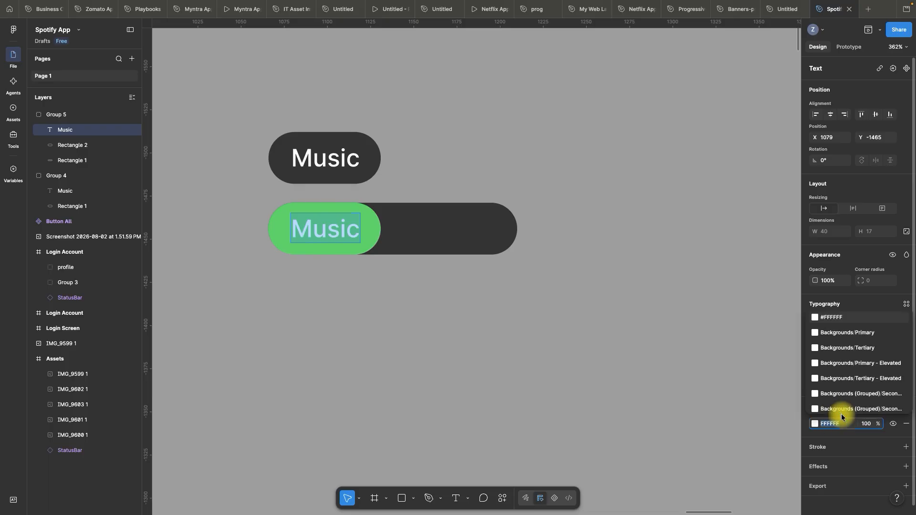
{"action": "type", "text": "000000"}
{"action": "key", "text": "Return"}
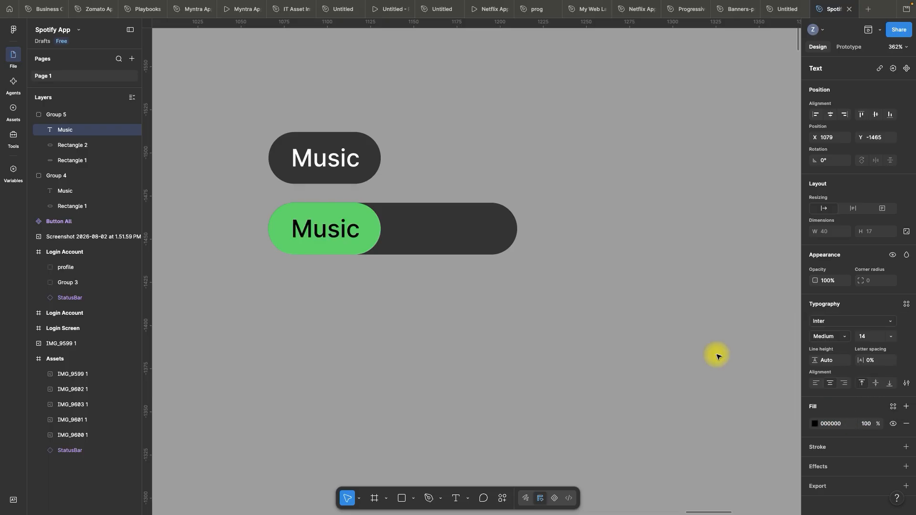
{"action": "left_click", "coordinate": [661, 319]}
Duplicate the black Music text onto the dark part of the wide pill and change the copy to read Following
{"action": "scroll", "coordinate": [327, 243], "scroll_direction": "up", "scroll_amount": 2}
{"action": "left_click", "coordinate": [303, 242]}
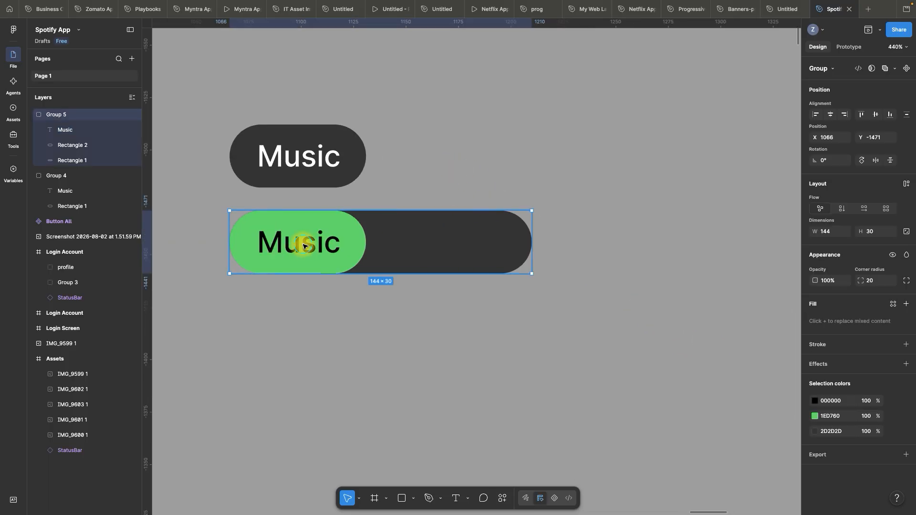
{"action": "left_click", "coordinate": [303, 242]}
{"action": "left_click_drag", "start_coordinate": [287, 246], "coordinate": [448, 248]}
{"action": "double_click", "coordinate": [444, 247]}
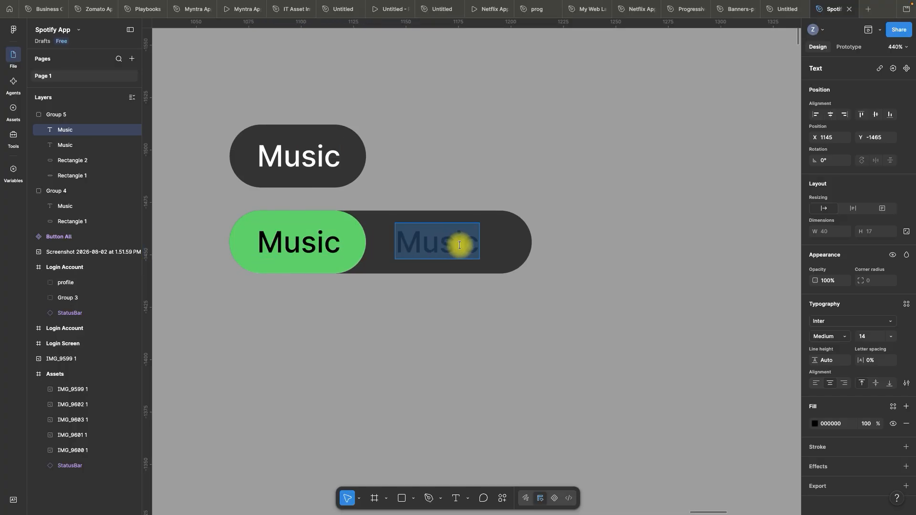
{"action": "type", "text": "Following"}
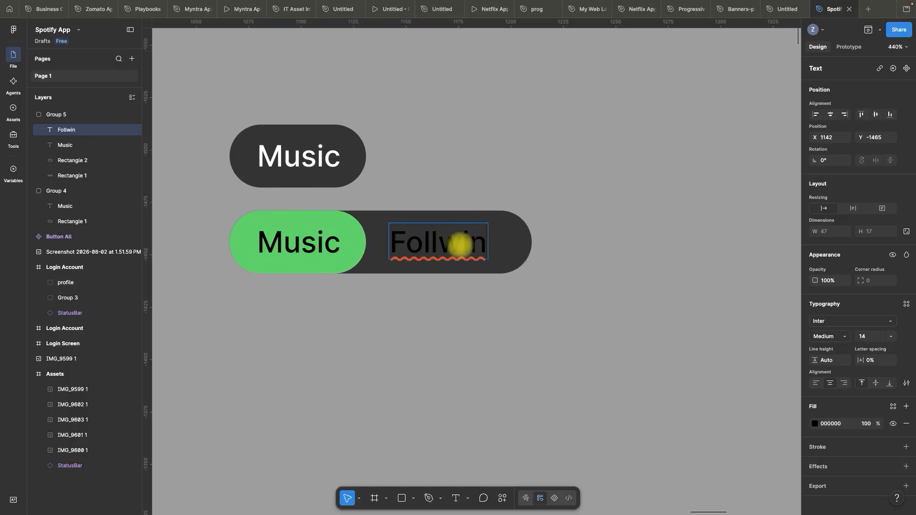
{"action": "key", "text": "Escape"}
Widen the dark rectangle behind the Following text to a width of 155
{"action": "scroll", "coordinate": [428, 284], "scroll_direction": "down", "scroll_amount": 3}
{"action": "scroll", "coordinate": [427, 284], "scroll_direction": "down", "scroll_amount": 2}
{"action": "left_click", "coordinate": [446, 225]}
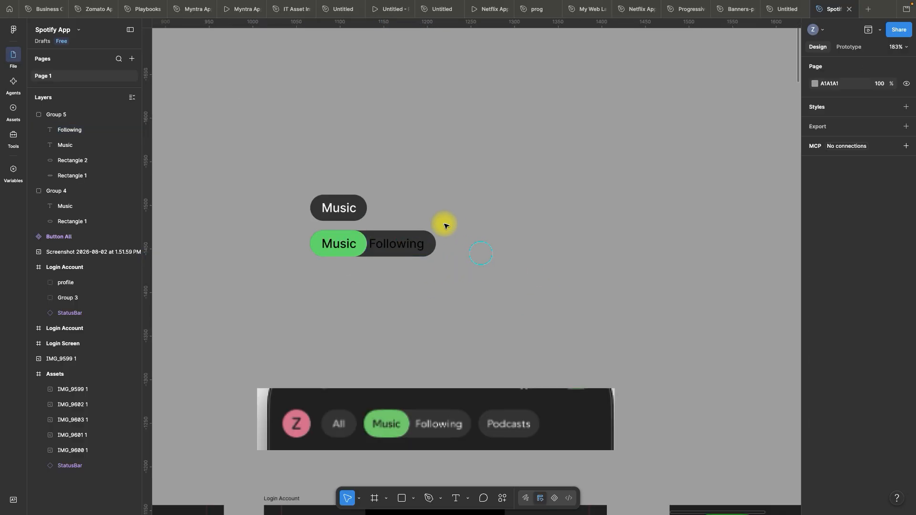
{"action": "scroll", "coordinate": [401, 236], "scroll_direction": "up", "scroll_amount": 3}
{"action": "left_click", "coordinate": [399, 248]}
{"action": "double_click", "coordinate": [400, 251]}
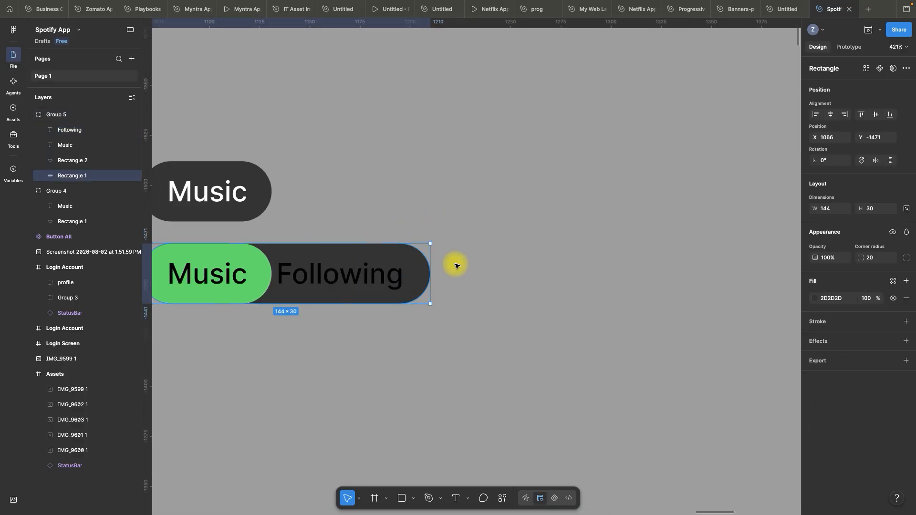
{"action": "left_click_drag", "start_coordinate": [433, 275], "coordinate": [453, 274]}
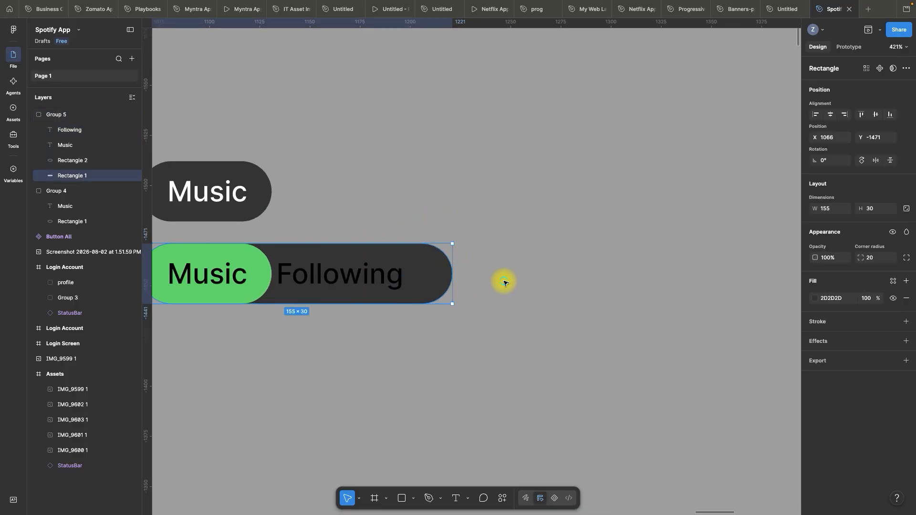
{"action": "left_click", "coordinate": [503, 280]}
Shift the Following text right to X 1139 within the dark area and color it white (FFFFFF)
{"action": "double_click", "coordinate": [363, 278]}
{"action": "mouse_move", "coordinate": [361, 277]}
{"action": "left_mouse_down"}
{"action": "mouse_move", "coordinate": [372, 279]}
{"action": "mouse_move", "coordinate": [368, 272]}
{"action": "left_mouse_up"}
{"action": "double_click", "coordinate": [368, 273]}
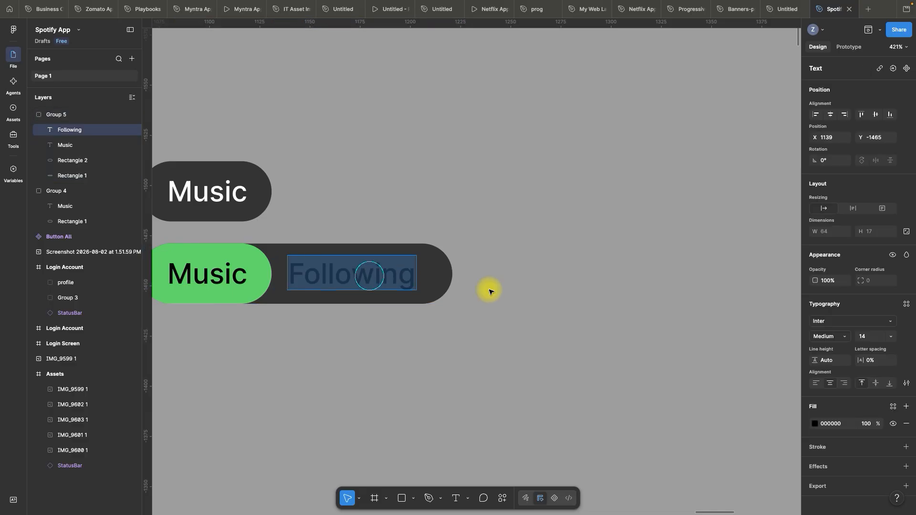
{"action": "left_click", "coordinate": [836, 423]}
{"action": "key", "text": "Escape"}
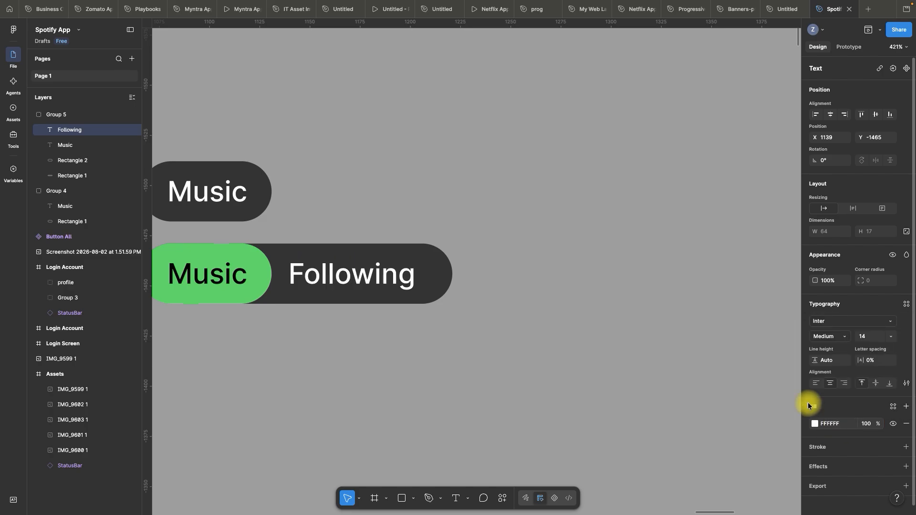
{"action": "left_click", "coordinate": [579, 235]}
Duplicate the combined Music and Following pill and place the copy below it at Y -1426
{"action": "scroll", "coordinate": [517, 186], "scroll_direction": "down", "scroll_amount": 4}
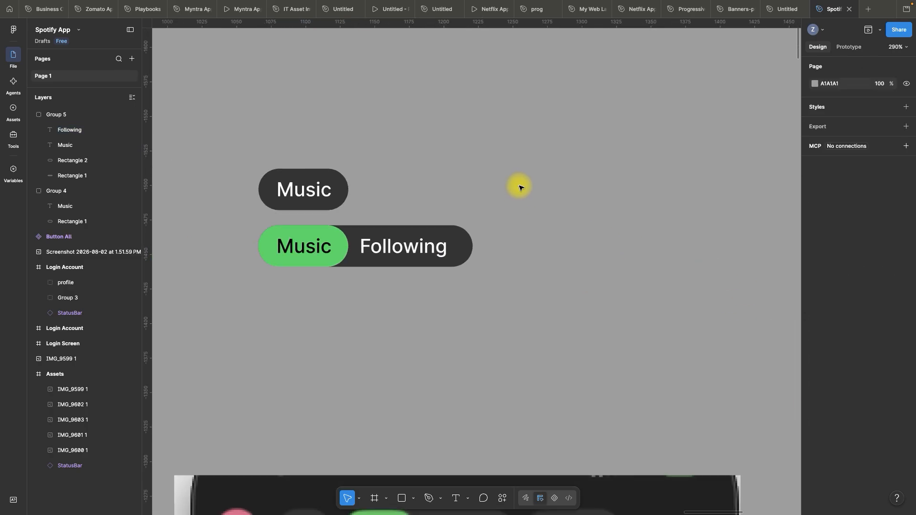
{"action": "scroll", "coordinate": [573, 221], "scroll_direction": "down", "scroll_amount": 5}
{"action": "key", "text": "space"}
{"action": "left_click_drag", "start_coordinate": [552, 287], "coordinate": [541, 255]}
{"action": "scroll", "coordinate": [467, 226], "scroll_direction": "up", "scroll_amount": 5}
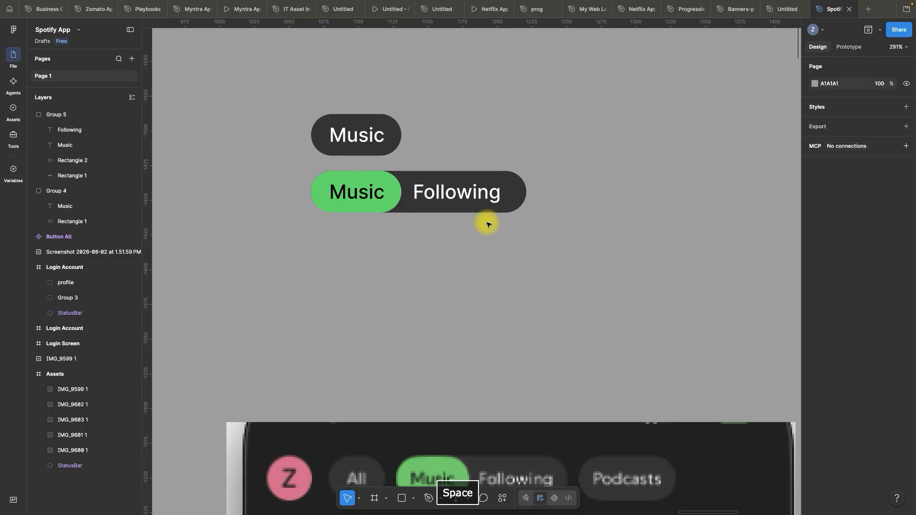
{"action": "left_click_drag", "start_coordinate": [608, 262], "coordinate": [358, 249]}
{"action": "scroll", "coordinate": [398, 218], "scroll_direction": "up", "scroll_amount": 2}
{"action": "key", "text": "Escape"}
Fill the dark rectangle of the lower Music and Following pill with the neighbouring green, darkened to 0EB349
{"action": "scroll", "coordinate": [453, 244], "scroll_direction": "down", "scroll_amount": 2}
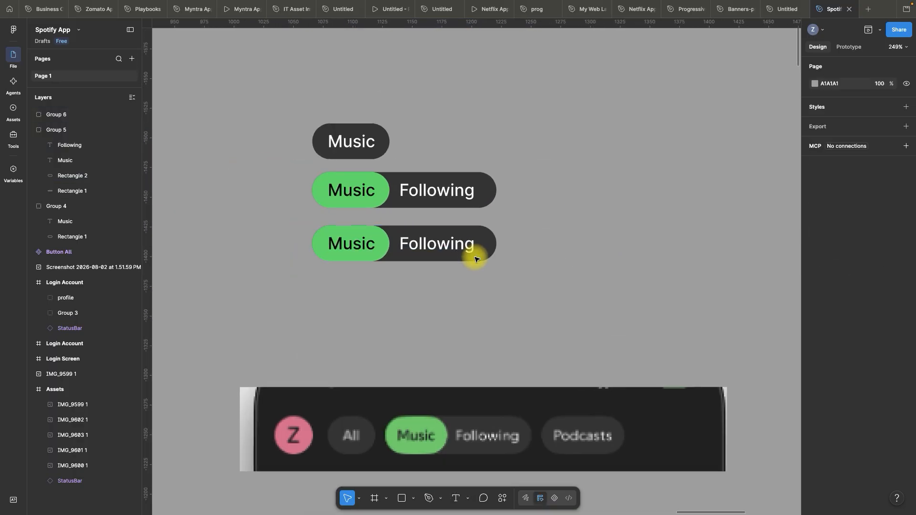
{"action": "scroll", "coordinate": [475, 255], "scroll_direction": "up", "scroll_amount": 2}
{"action": "double_click", "coordinate": [494, 241]}
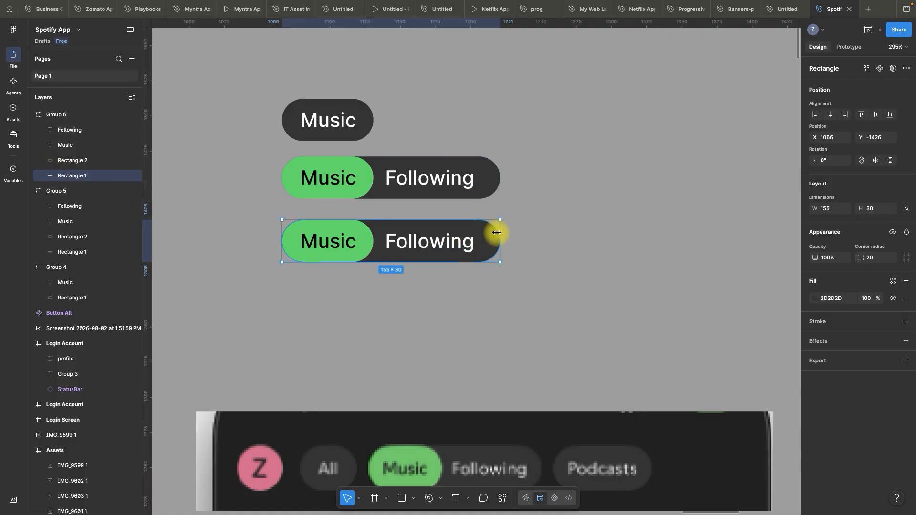
{"action": "key", "text": "i"}
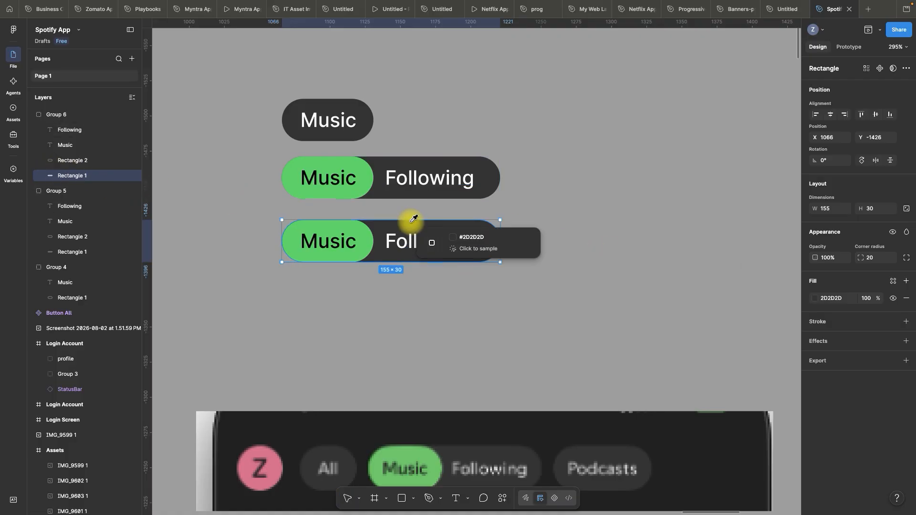
{"action": "left_click", "coordinate": [362, 226]}
{"action": "left_click", "coordinate": [814, 299]}
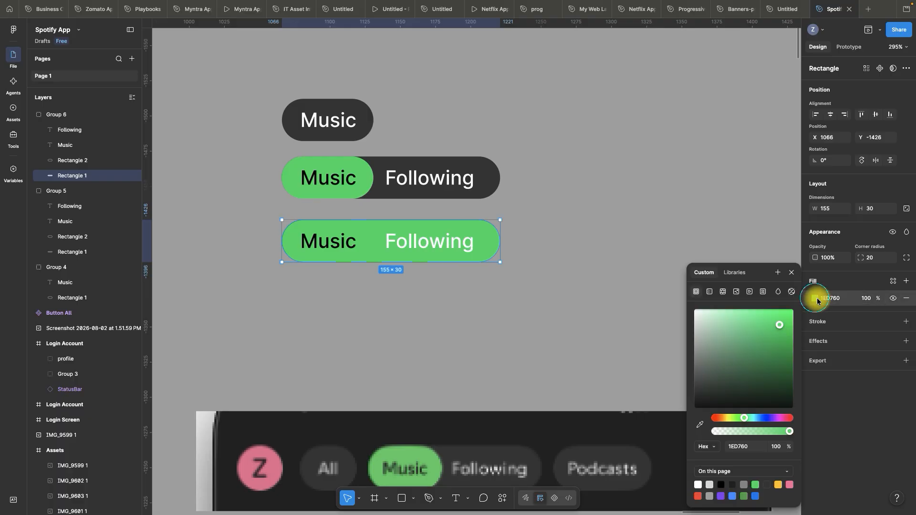
{"action": "left_click_drag", "start_coordinate": [781, 328], "coordinate": [786, 342]}
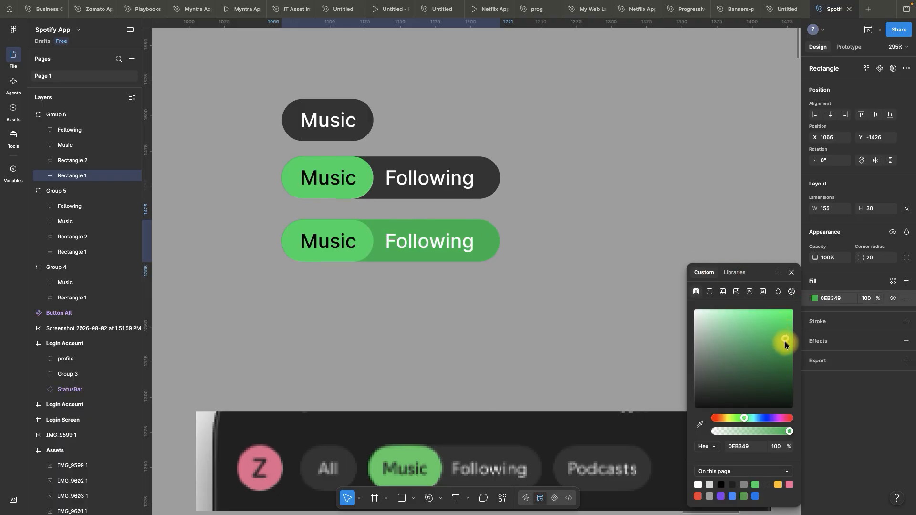
{"action": "left_click", "coordinate": [792, 273]}
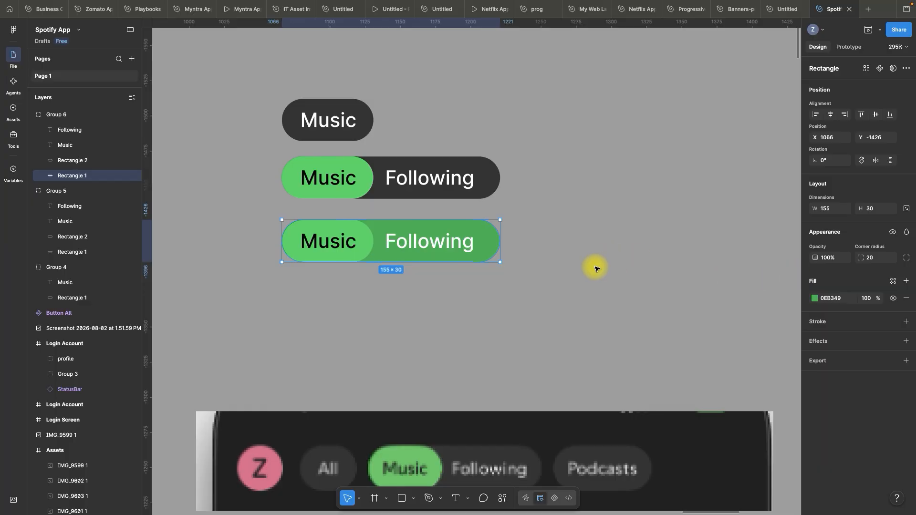
Color the Following text in the green pill black (000000)
{"action": "double_click", "coordinate": [426, 241]}
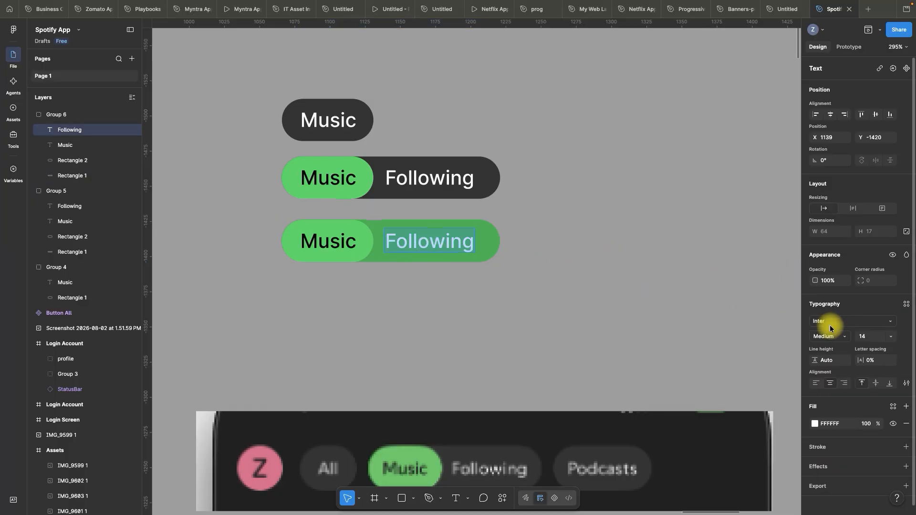
{"action": "left_click", "coordinate": [835, 423]}
{"action": "type", "text": "FFFF0F"}
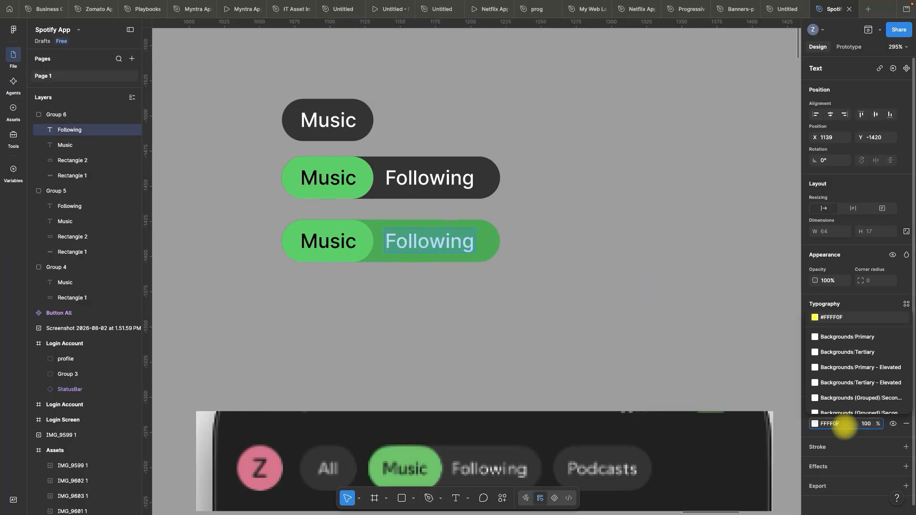
{"action": "type", "text": "00000033"}
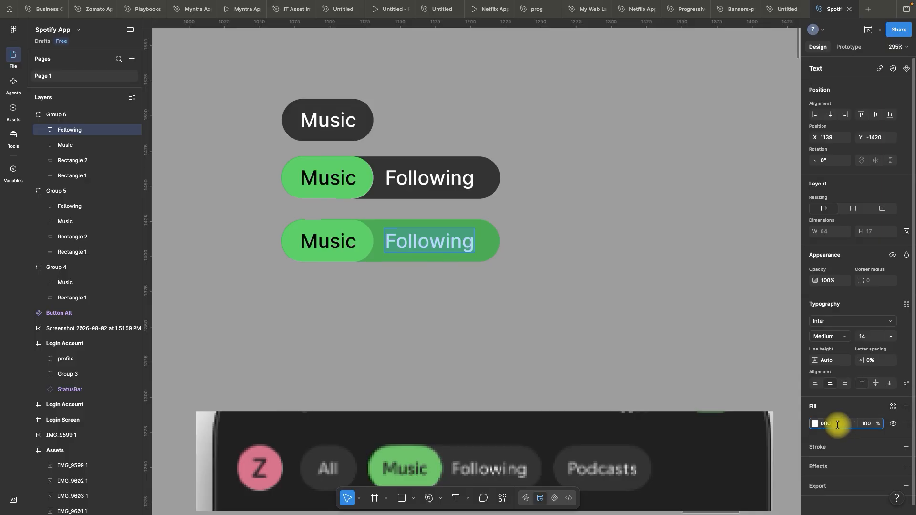
{"action": "key", "text": "Tab"}
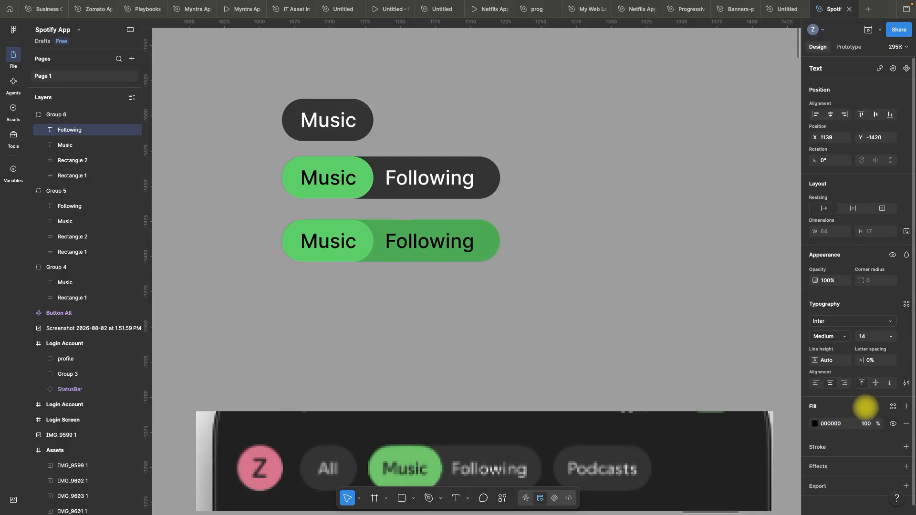
{"action": "left_click", "coordinate": [576, 212]}
{"action": "scroll", "coordinate": [523, 159], "scroll_direction": "down", "scroll_amount": 2}
{"action": "scroll", "coordinate": [506, 131], "scroll_direction": "up", "scroll_amount": 3}
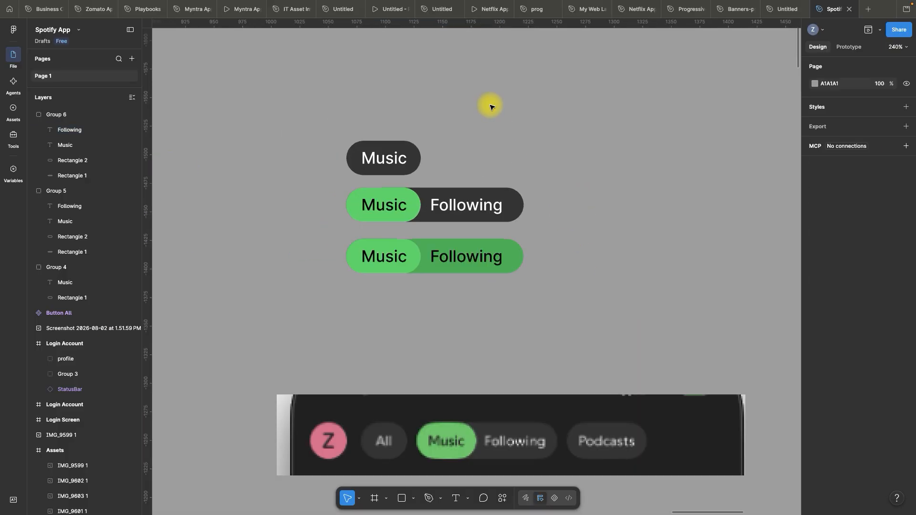
Wrap the Music pill and each of the two Music and Following pills in its own frame
{"action": "scroll", "coordinate": [542, 131], "scroll_direction": "up", "scroll_amount": 3}
{"action": "left_click_drag", "start_coordinate": [542, 131], "coordinate": [485, 92]}
{"action": "left_click", "coordinate": [318, 126]}
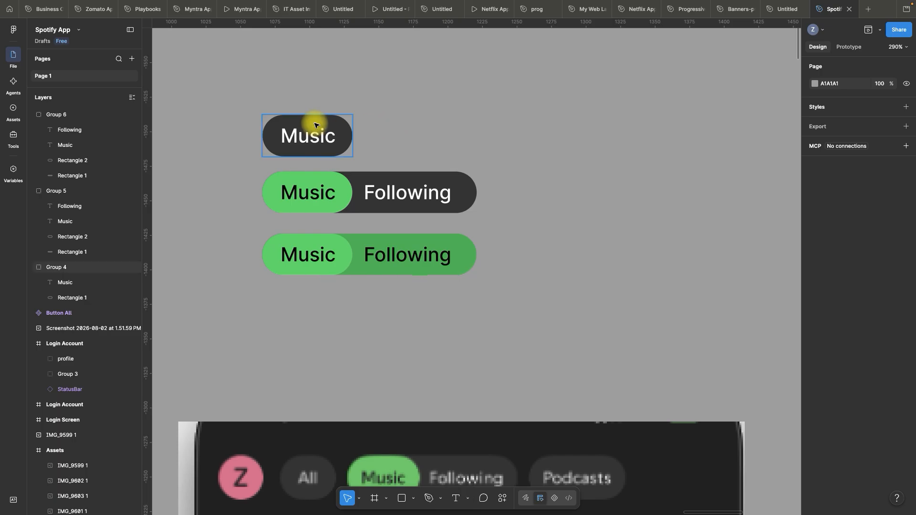
{"action": "left_click", "coordinate": [320, 128]}
{"action": "right_click", "coordinate": [314, 124]}
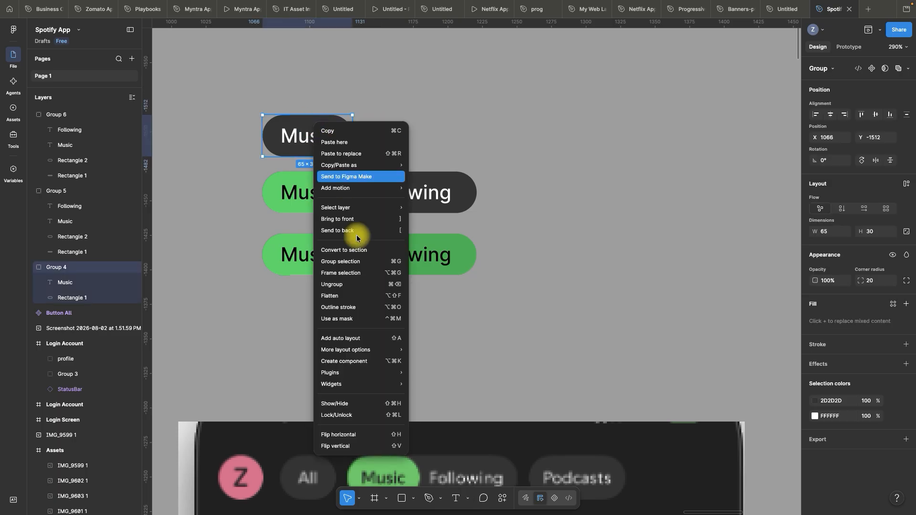
{"action": "left_click", "coordinate": [345, 273]}
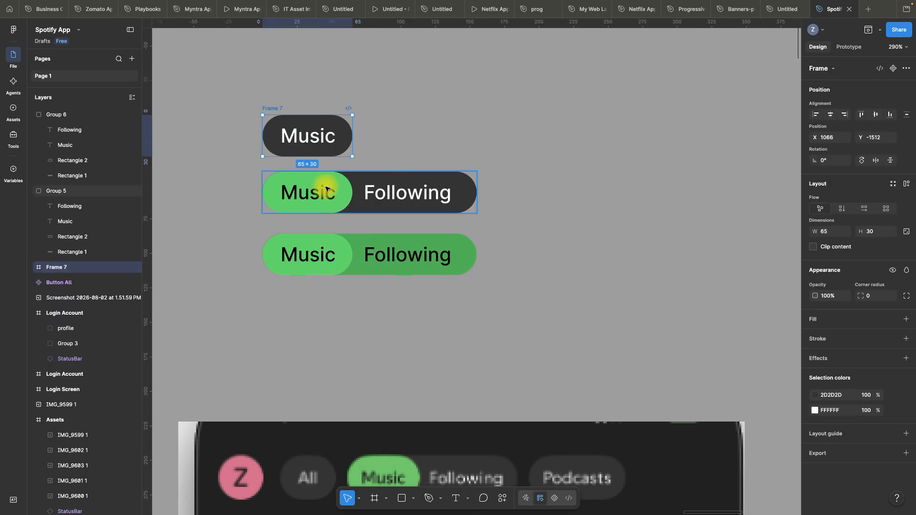
{"action": "right_click", "coordinate": [311, 182]}
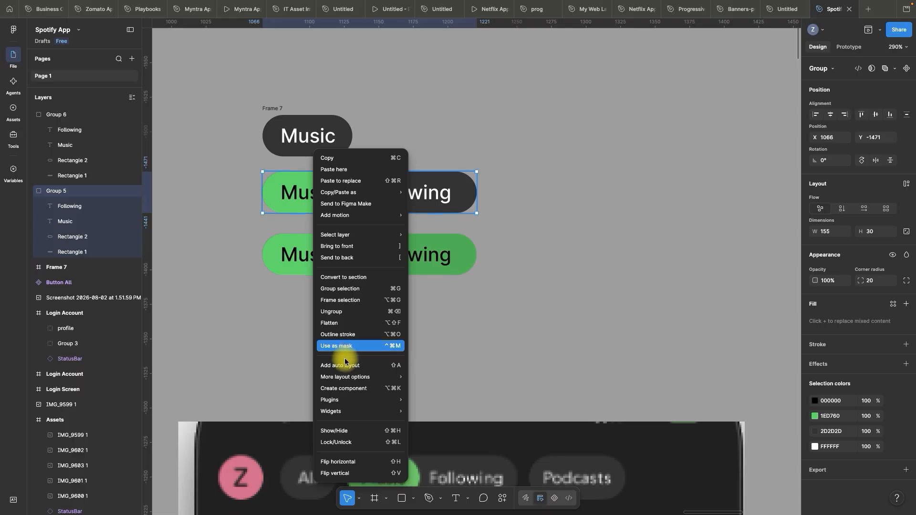
{"action": "left_click", "coordinate": [341, 300]}
{"action": "right_click", "coordinate": [298, 234]}
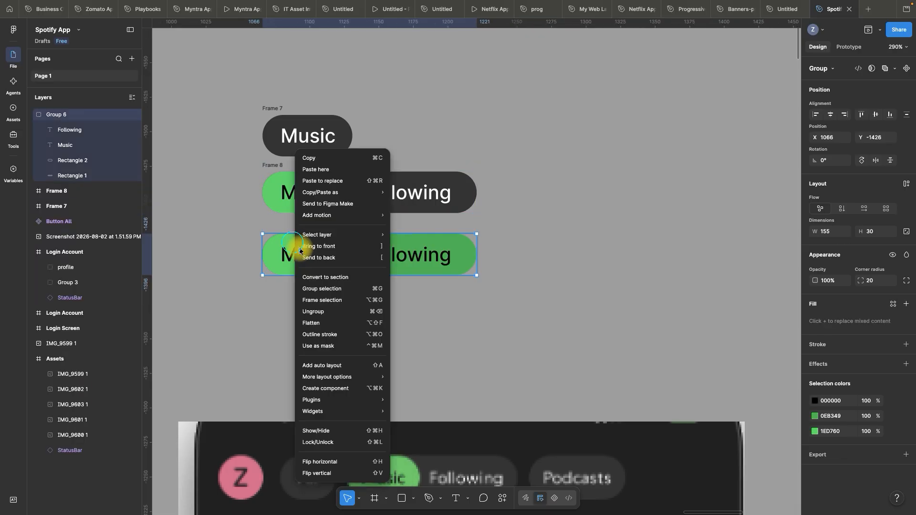
{"action": "left_click", "coordinate": [325, 305]}
Combine the three framed pills into one component set
{"action": "scroll", "coordinate": [429, 250], "scroll_direction": "down", "scroll_amount": 5}
{"action": "left_click_drag", "start_coordinate": [282, 113], "coordinate": [510, 274]}
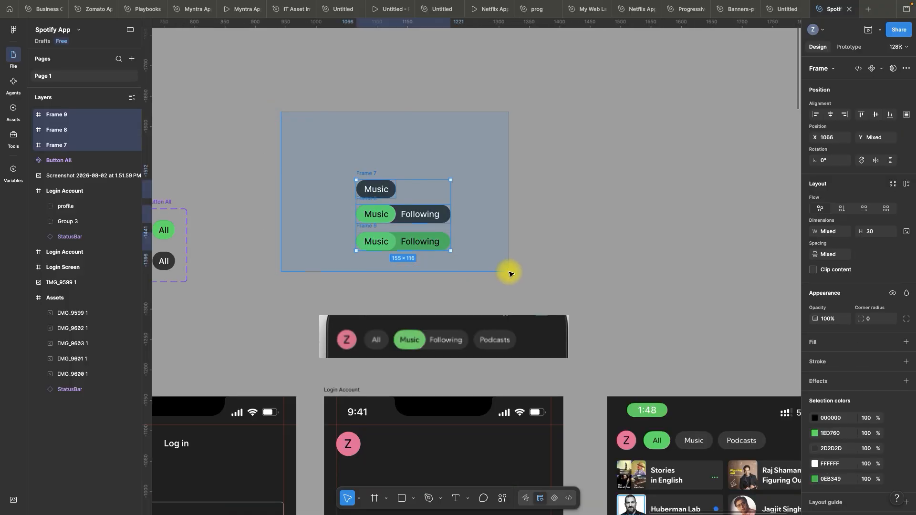
{"action": "scroll", "coordinate": [460, 228], "scroll_direction": "up", "scroll_amount": 5}
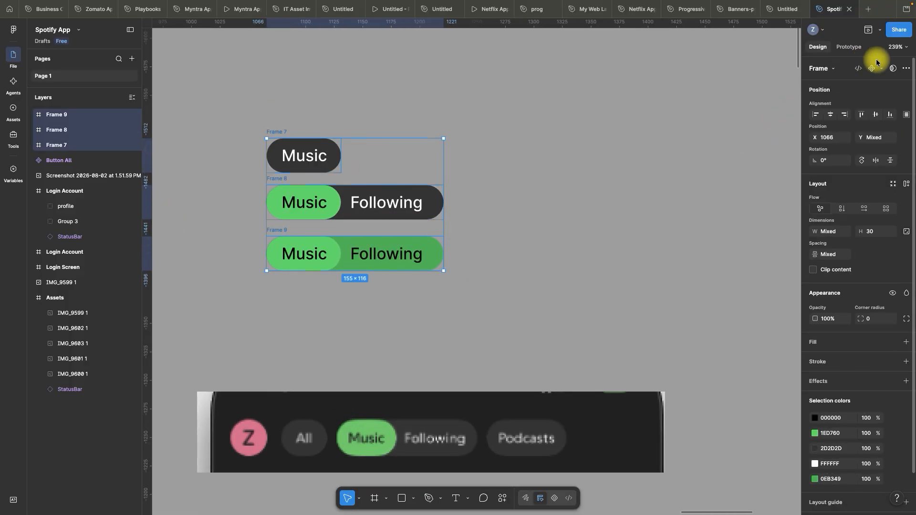
{"action": "left_click", "coordinate": [880, 69]}
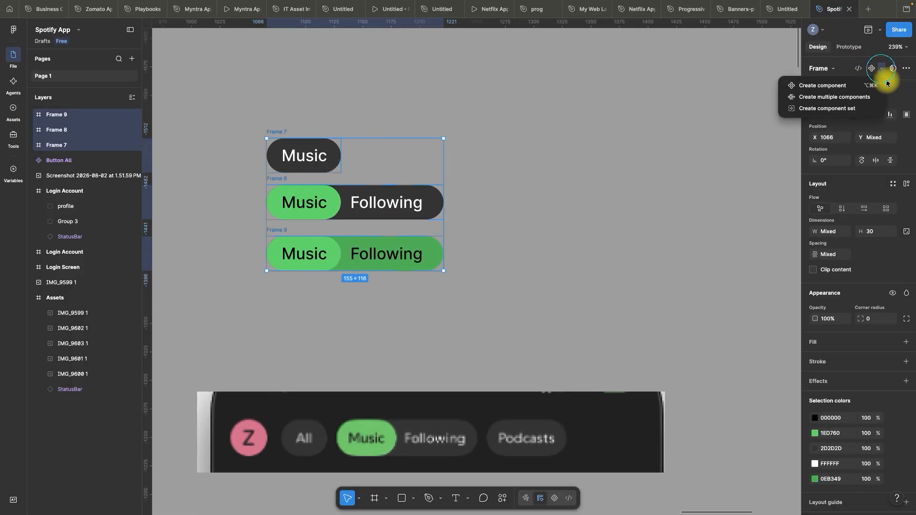
{"action": "left_click", "coordinate": [832, 109]}
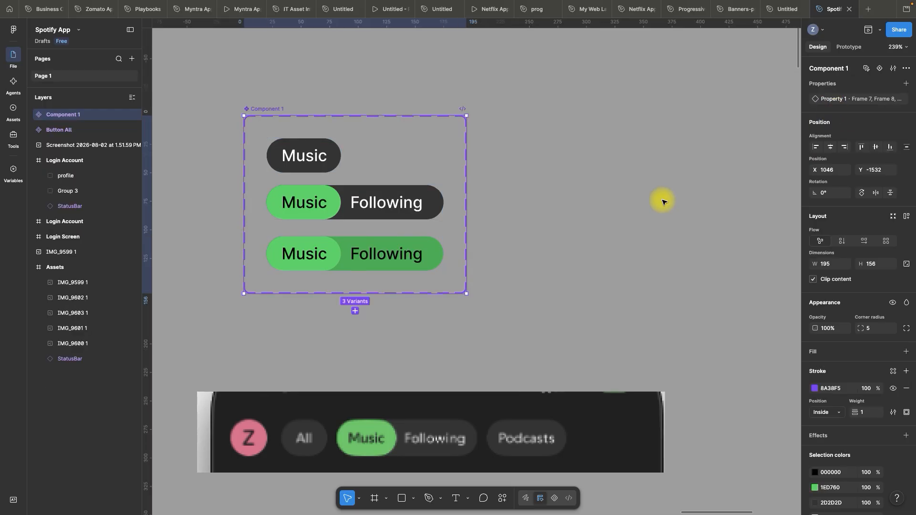
{"action": "left_click", "coordinate": [584, 233]}
Rename the new component set Music Button
{"action": "left_click", "coordinate": [265, 108]}
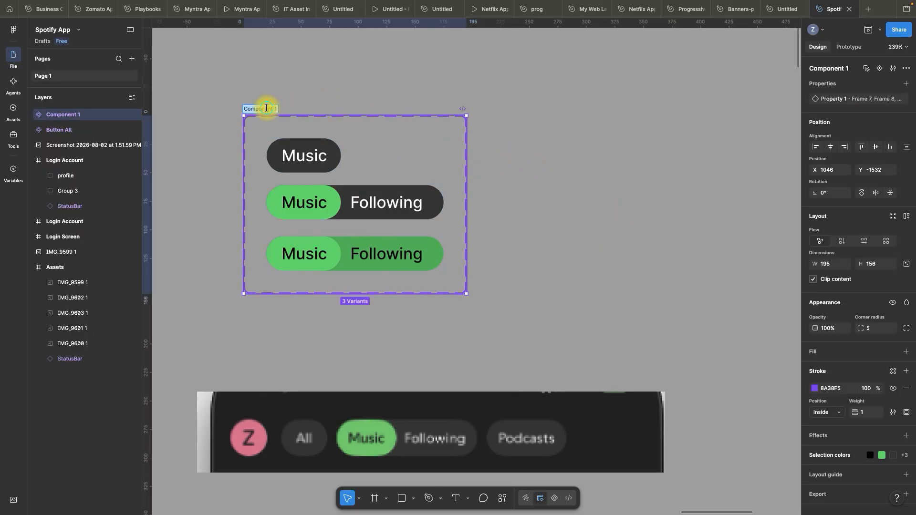
{"action": "type", "text": "Music Button"}
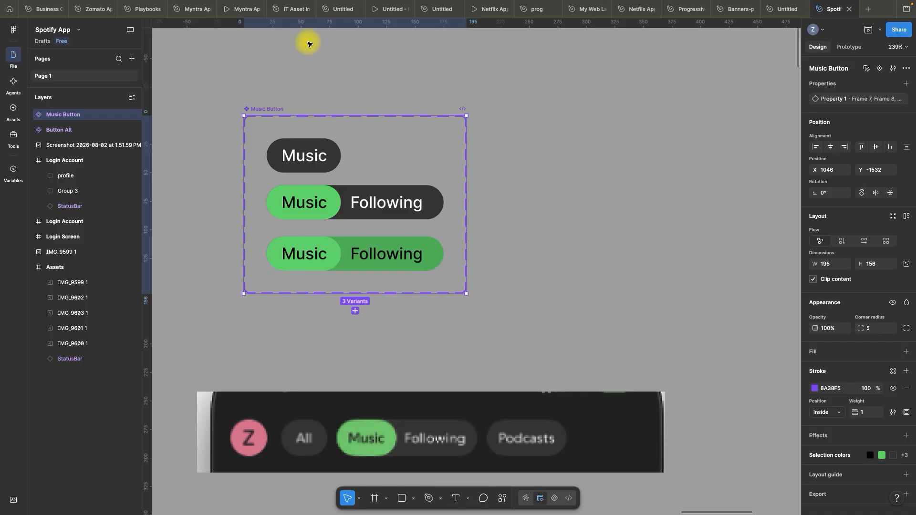
{"action": "left_click", "coordinate": [315, 66]}
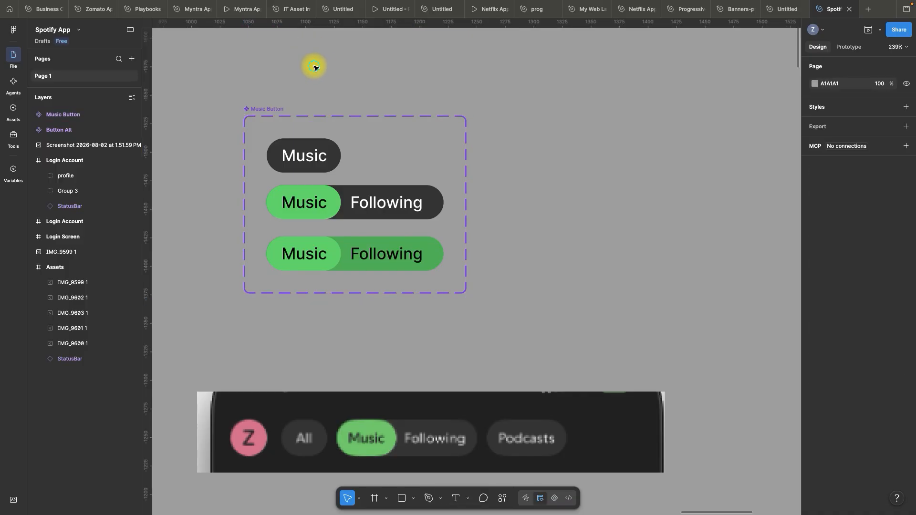
Move the Button All component set up to Y -1564 and place the Music Button set close beside it
{"action": "scroll", "coordinate": [323, 75], "scroll_direction": "up", "scroll_amount": 1}
{"action": "key", "text": "space"}
{"action": "left_click_drag", "start_coordinate": [340, 94], "coordinate": [333, 53]}
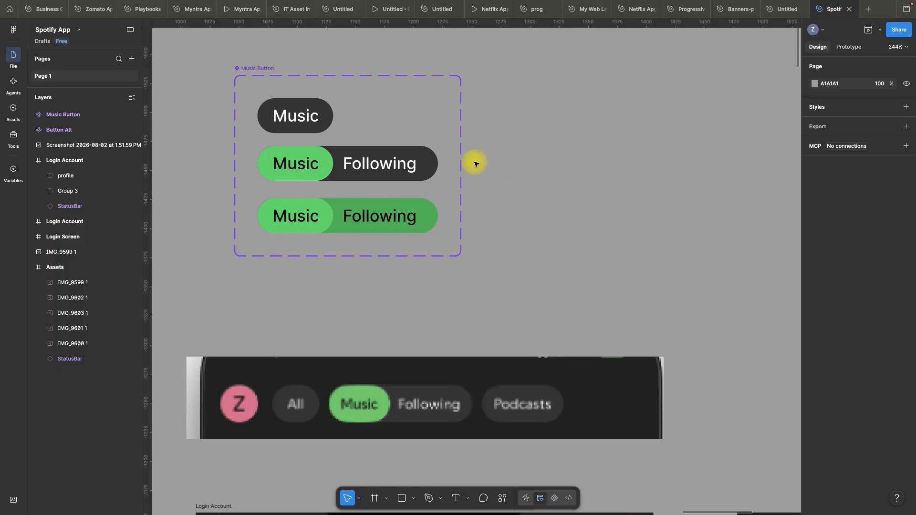
{"action": "scroll", "coordinate": [475, 164], "scroll_direction": "down", "scroll_amount": 6}
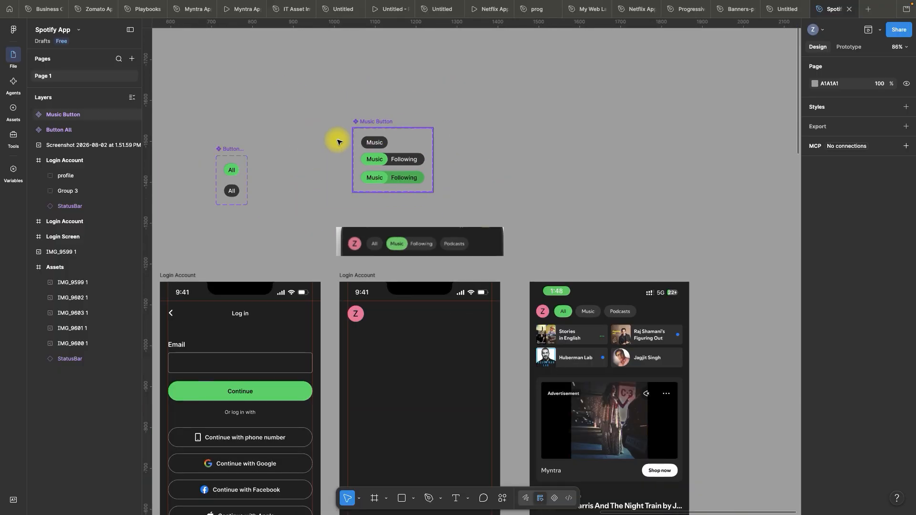
{"action": "left_click_drag", "start_coordinate": [212, 147], "coordinate": [213, 98]}
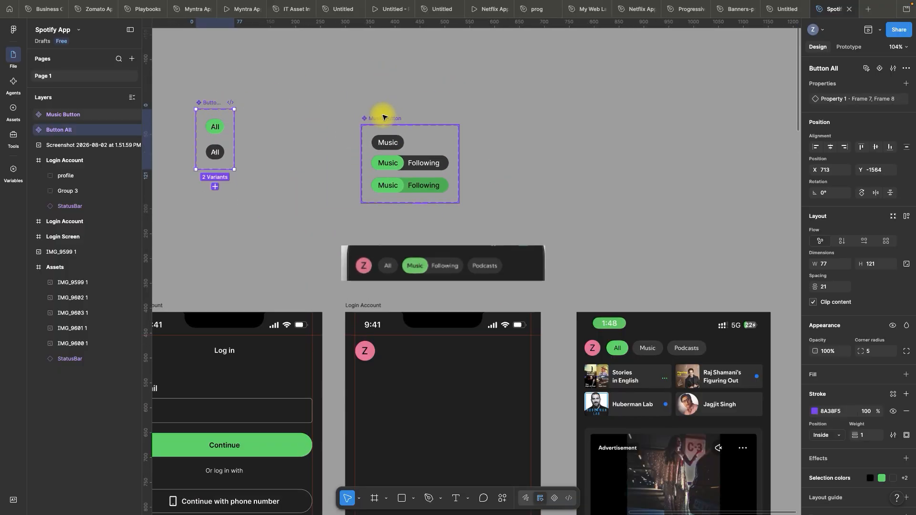
{"action": "left_click_drag", "start_coordinate": [380, 118], "coordinate": [283, 101]}
{"action": "left_click", "coordinate": [277, 79]}
{"action": "scroll", "coordinate": [334, 74], "scroll_direction": "down", "scroll_amount": 3}
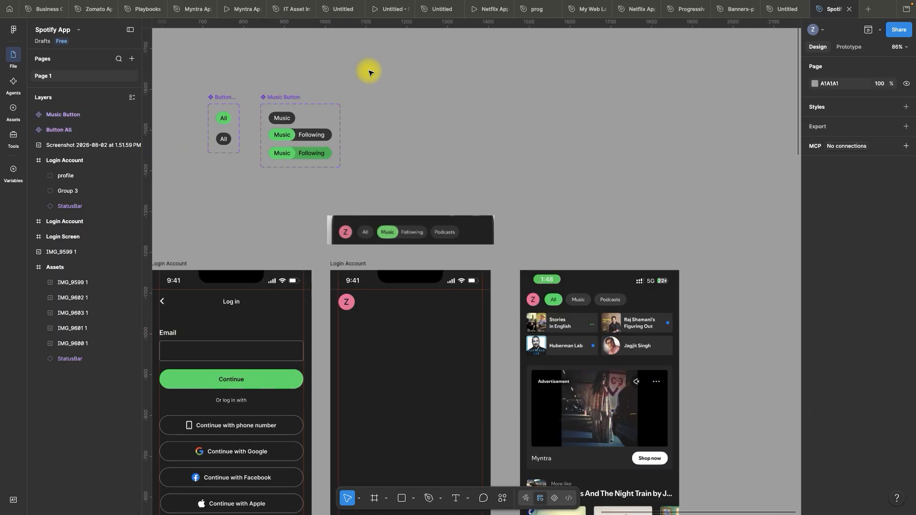
Duplicate the Music Button component set and place the copy to its right in the same row
{"action": "scroll", "coordinate": [286, 80], "scroll_direction": "up", "scroll_amount": 3}
{"action": "left_click_drag", "start_coordinate": [262, 96], "coordinate": [403, 101]}
{"action": "left_click", "coordinate": [432, 76]}
{"action": "scroll", "coordinate": [441, 82], "scroll_direction": "up", "scroll_amount": 3}
{"action": "left_click", "coordinate": [463, 267]}
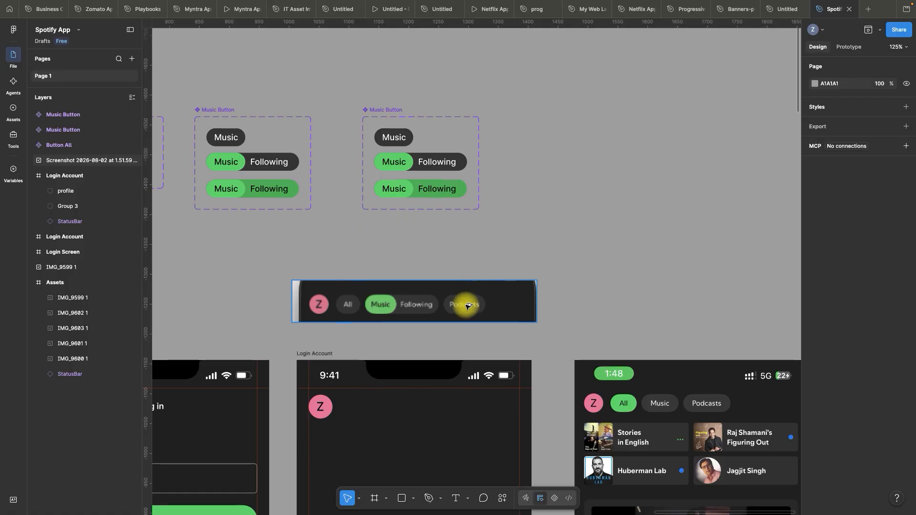
Change the text of the single dark Music pill in the duplicated set to Podcast
{"action": "scroll", "coordinate": [468, 281], "scroll_direction": "up", "scroll_amount": 5}
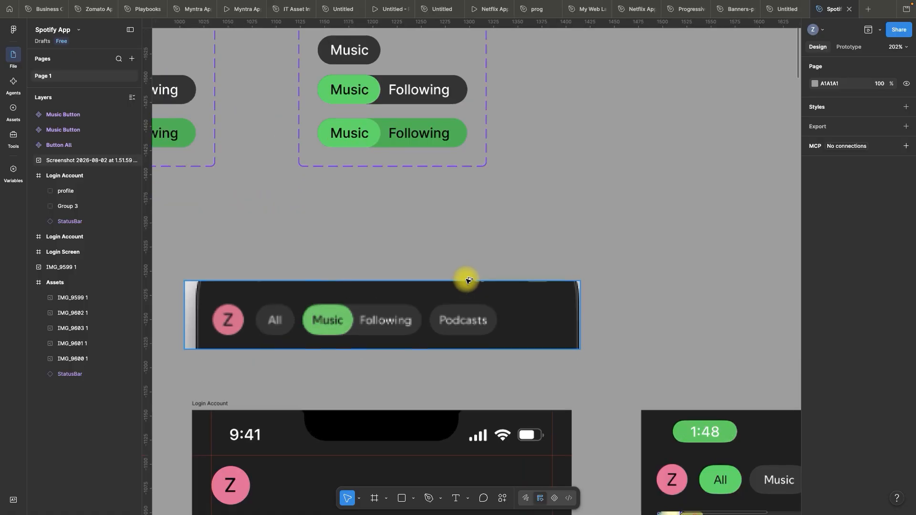
{"action": "key", "text": "space"}
{"action": "left_click_drag", "start_coordinate": [529, 166], "coordinate": [517, 307]}
{"action": "double_click", "coordinate": [301, 139]}
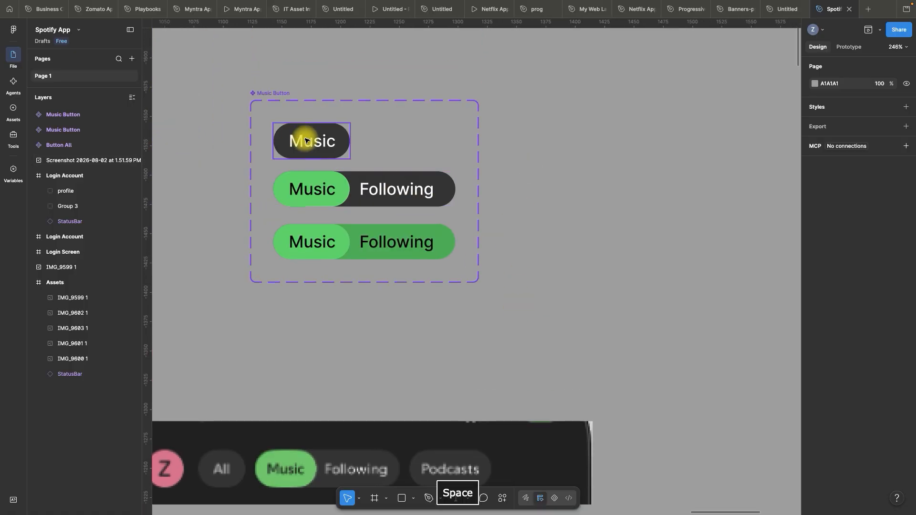
{"action": "type", "text": "Podcast"}
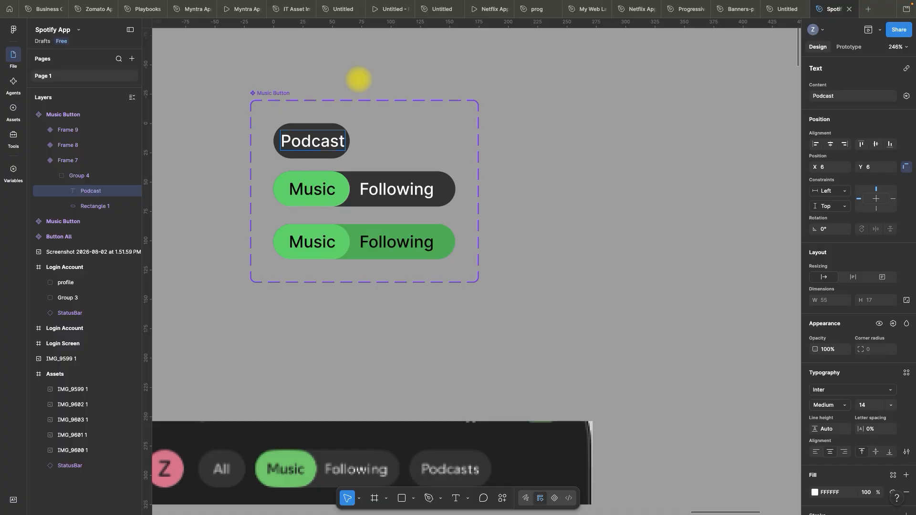
{"action": "left_click", "coordinate": [364, 63]}
{"action": "left_click", "coordinate": [365, 63]}
Widen the dark rectangle behind the single Podcast label to 78 and centre the label horizontally in it
{"action": "scroll", "coordinate": [309, 91], "scroll_direction": "up", "scroll_amount": 4}
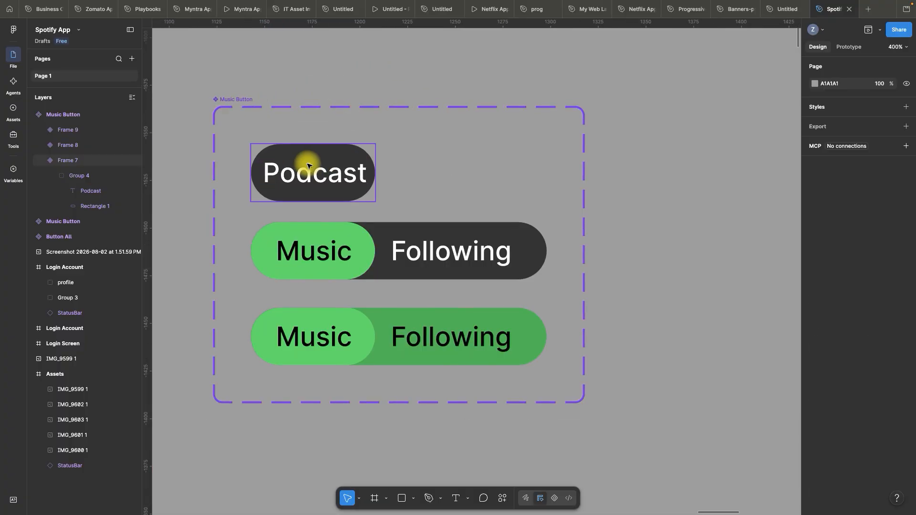
{"action": "left_click", "coordinate": [280, 152]}
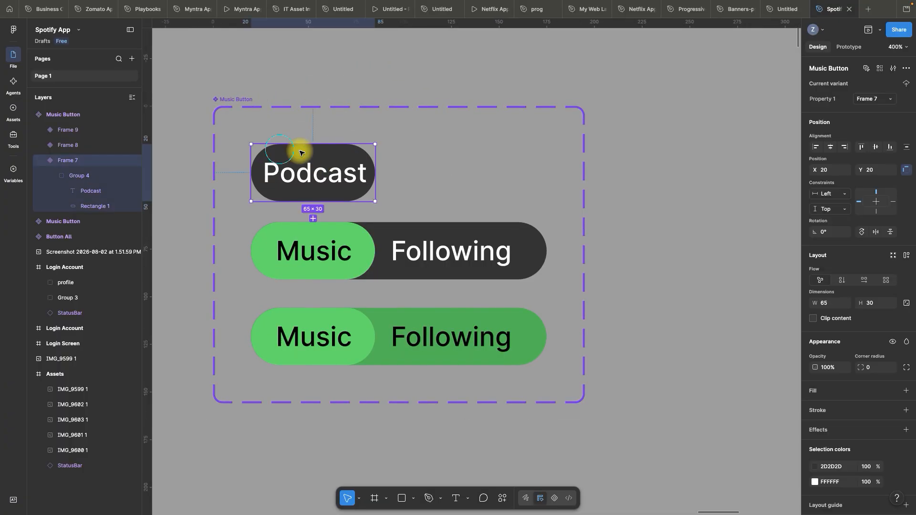
{"action": "left_click", "coordinate": [84, 206]}
{"action": "left_click_drag", "start_coordinate": [380, 175], "coordinate": [400, 174]}
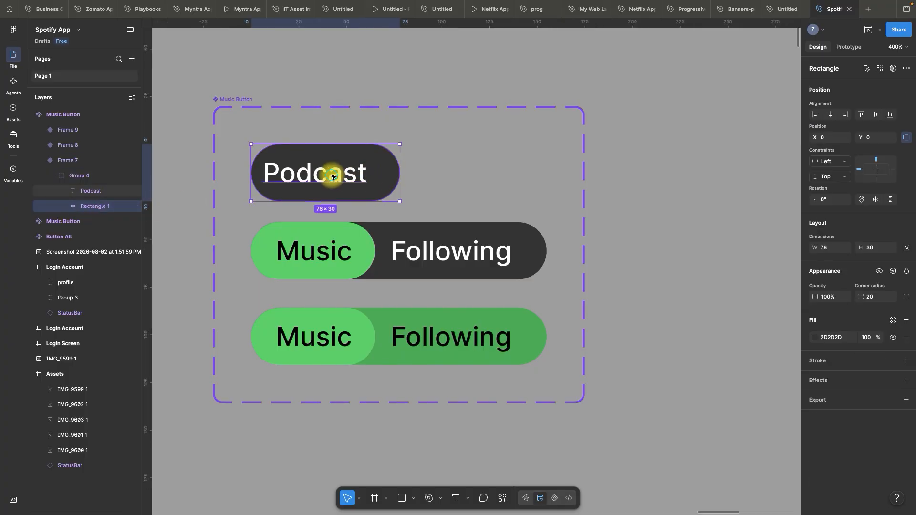
{"action": "left_click", "coordinate": [333, 177]}
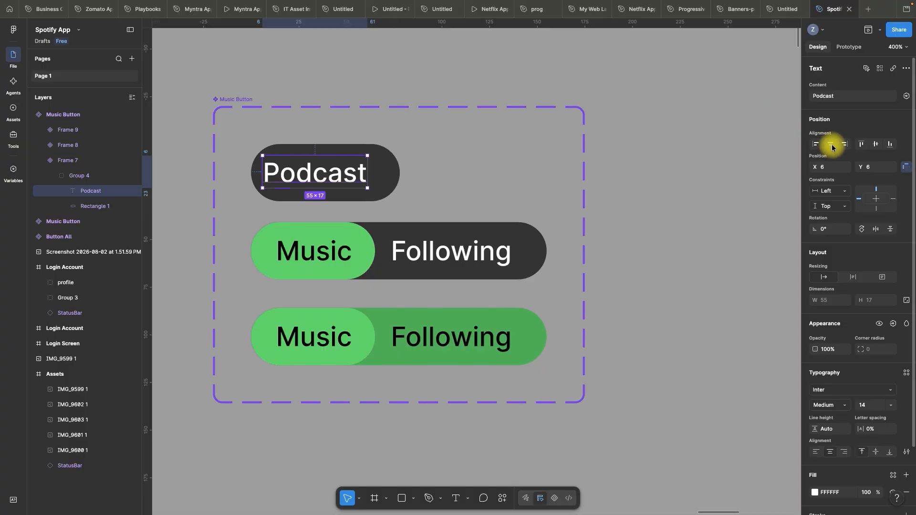
{"action": "left_click", "coordinate": [831, 145]}
{"action": "left_click", "coordinate": [293, 85]}
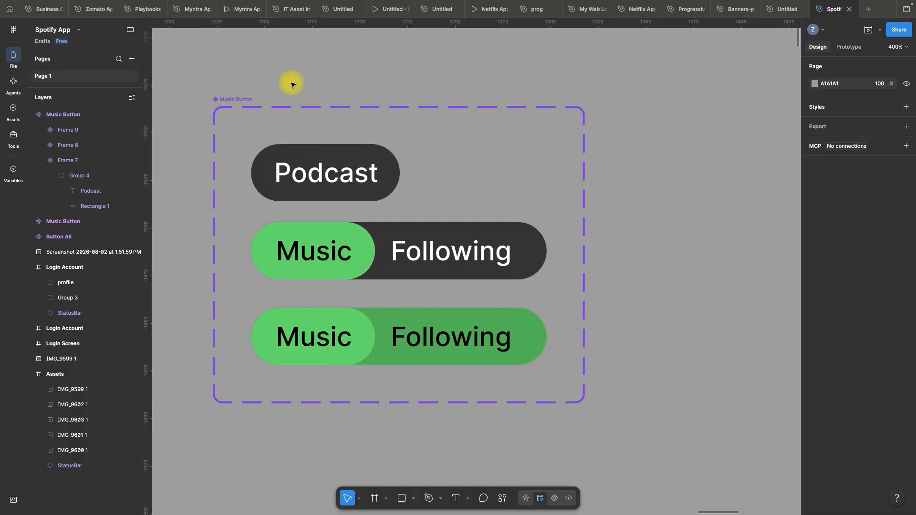
Replace the Music label in the second variant's green pill with the copied text Podcast
{"action": "scroll", "coordinate": [293, 85], "scroll_direction": "down", "scroll_amount": 4}
{"action": "scroll", "coordinate": [344, 184], "scroll_direction": "up", "scroll_amount": 4}
{"action": "triple_click", "coordinate": [312, 116]}
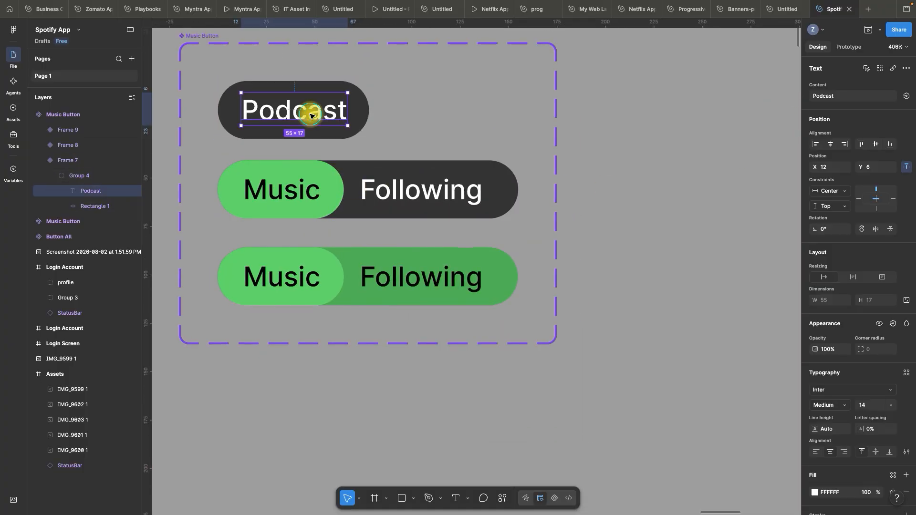
{"action": "double_click", "coordinate": [310, 114]}
{"action": "key", "text": "super+c"}
{"action": "left_click", "coordinate": [294, 193]}
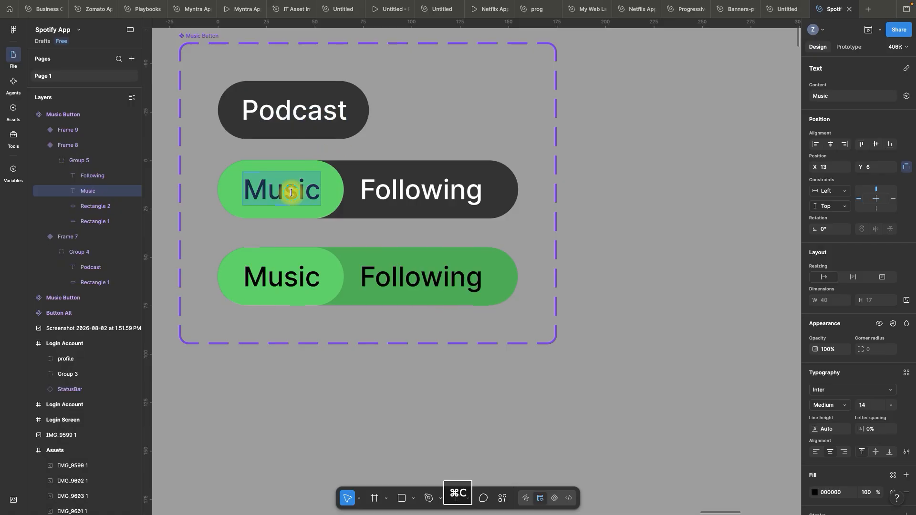
{"action": "key", "text": "super+v"}
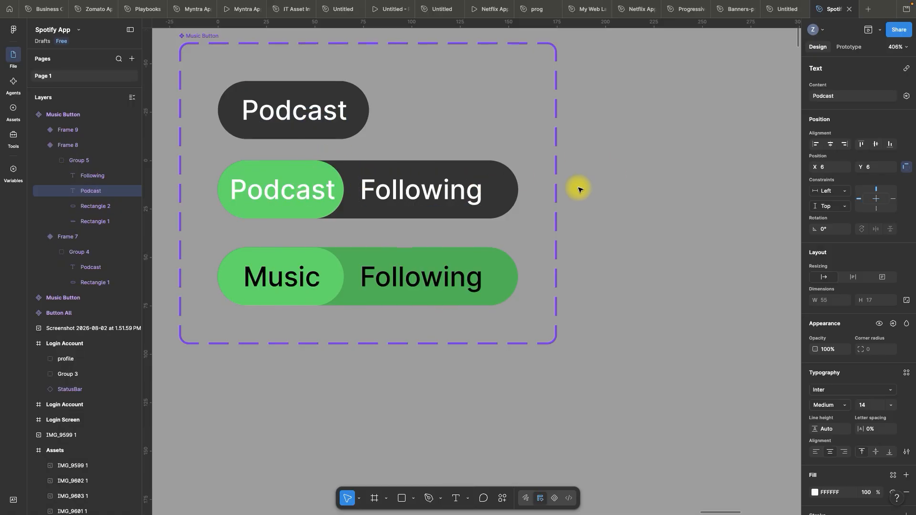
{"action": "left_click", "coordinate": [631, 174]}
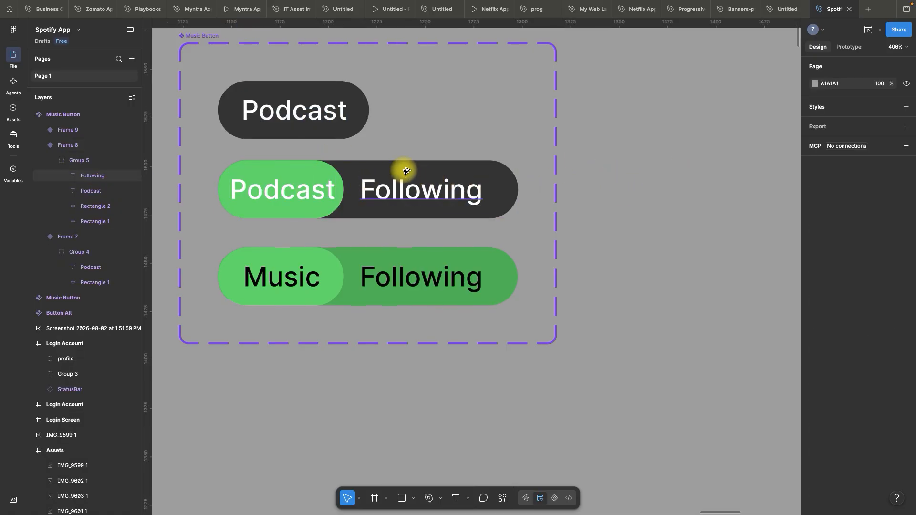
Set the width of the second variant's bright green pill to 78, matching the dark Podcast pill above
{"action": "scroll", "coordinate": [403, 171], "scroll_direction": "up", "scroll_amount": 3}
{"action": "double_click", "coordinate": [349, 85]}
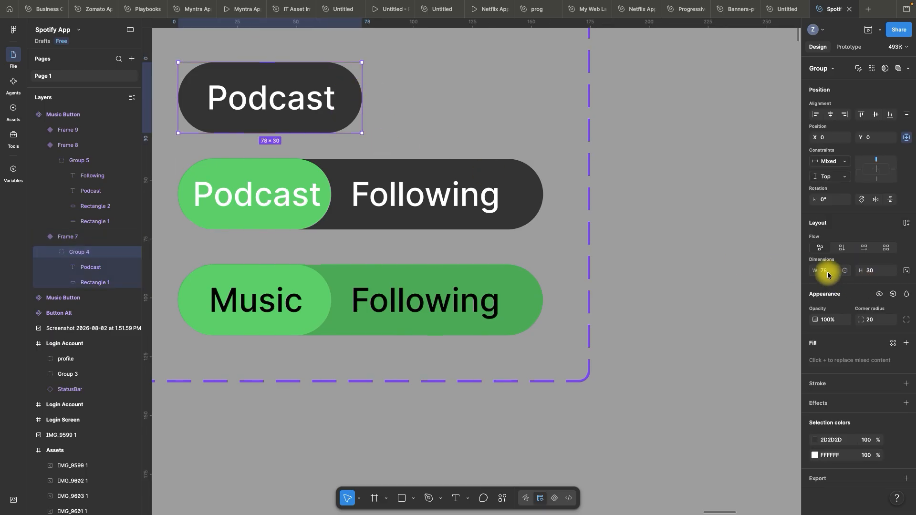
{"action": "left_click", "coordinate": [288, 168]}
{"action": "double_click", "coordinate": [294, 171]}
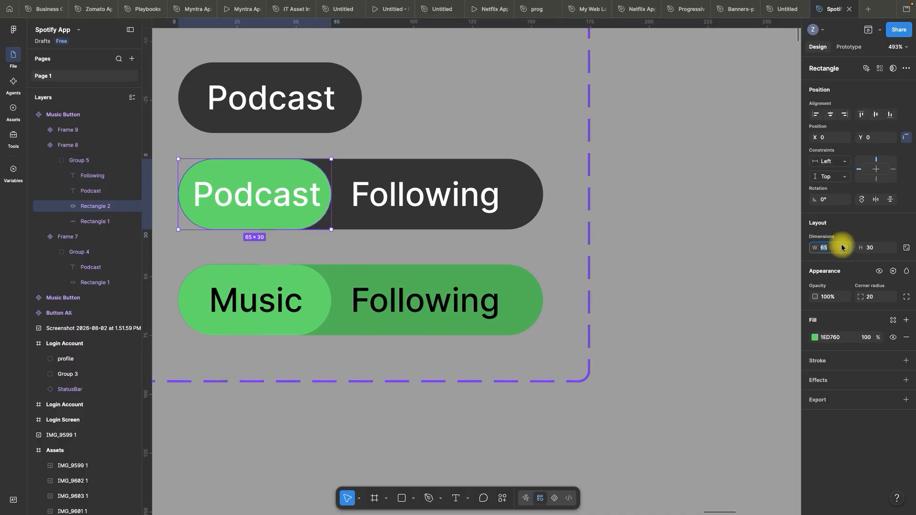
{"action": "key", "text": "Return"}
{"action": "key", "text": "Return"}
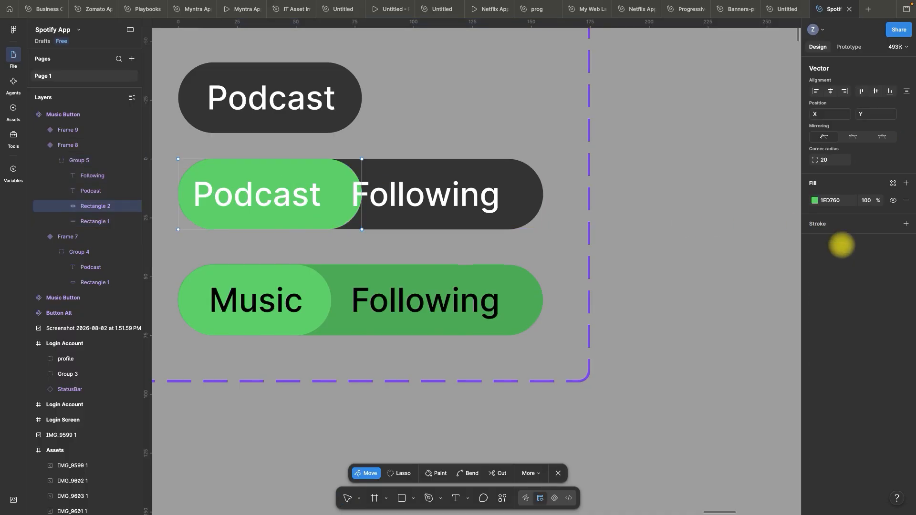
{"action": "scroll", "coordinate": [488, 120], "scroll_direction": "down", "scroll_amount": 2}
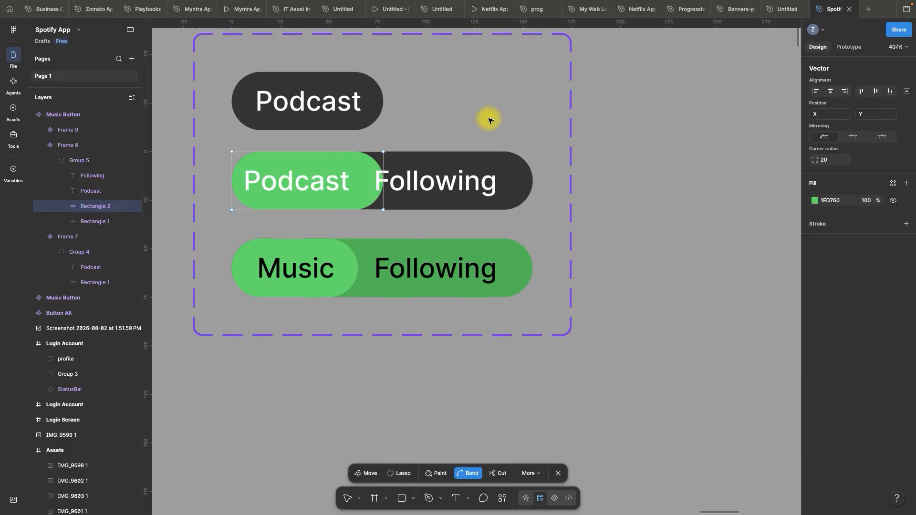
{"action": "double_click", "coordinate": [687, 141]}
{"action": "left_click", "coordinate": [642, 159]}
Set the X position of the Podcast label in the second variant's green pill to 12, as in the first variant
{"action": "scroll", "coordinate": [311, 127], "scroll_direction": "up", "scroll_amount": 2}
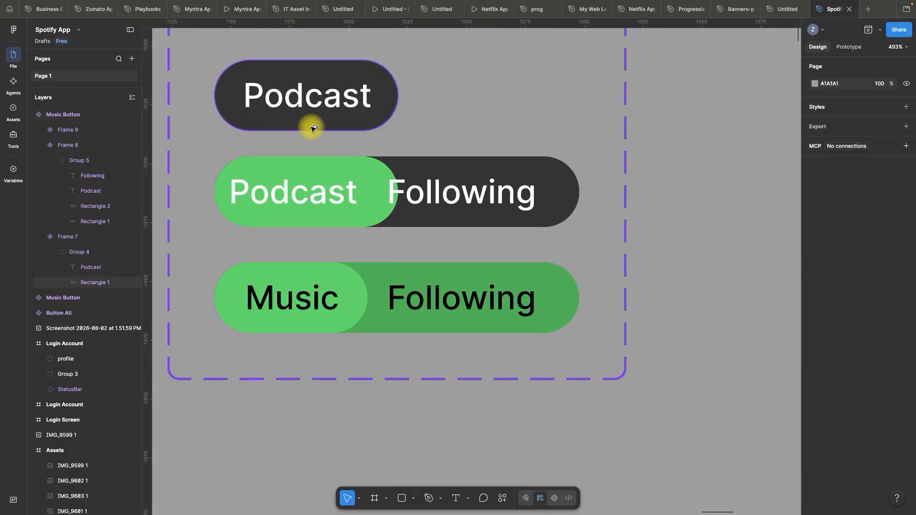
{"action": "left_click", "coordinate": [274, 203]}
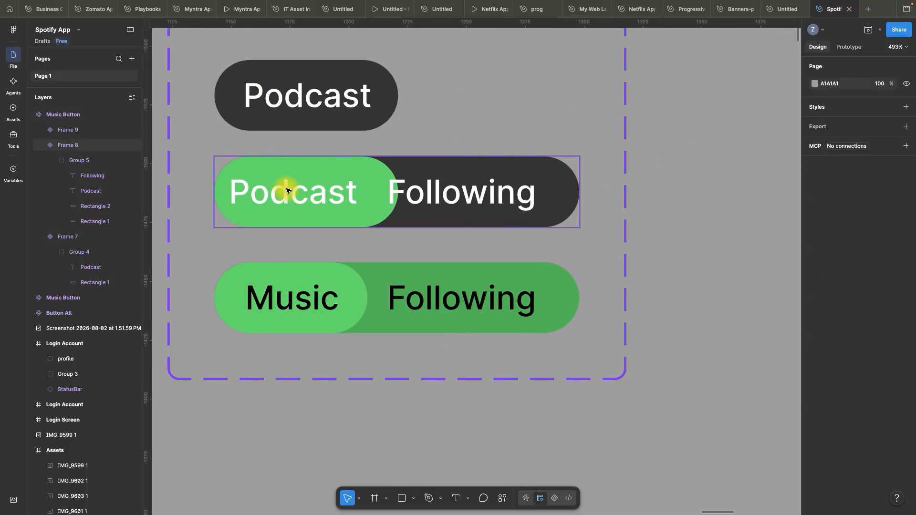
{"action": "left_click", "coordinate": [278, 92]}
{"action": "double_click", "coordinate": [262, 94]}
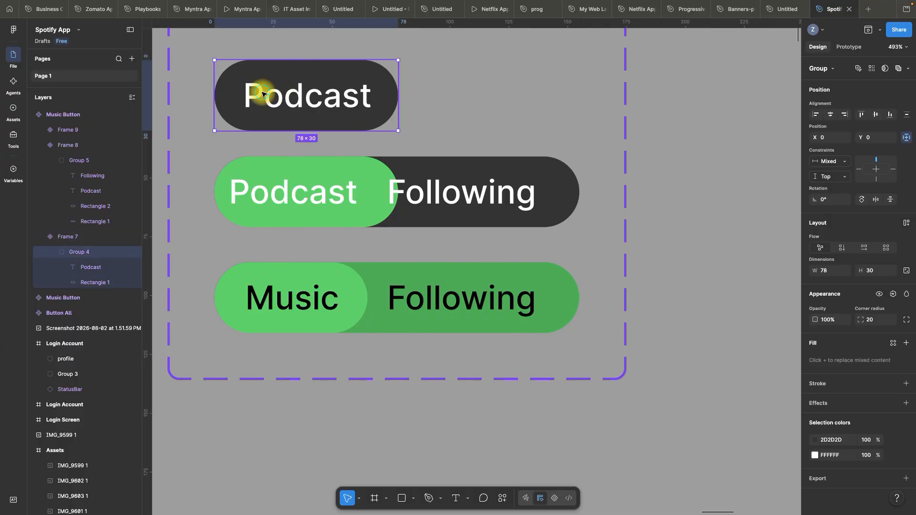
{"action": "double_click", "coordinate": [250, 93]}
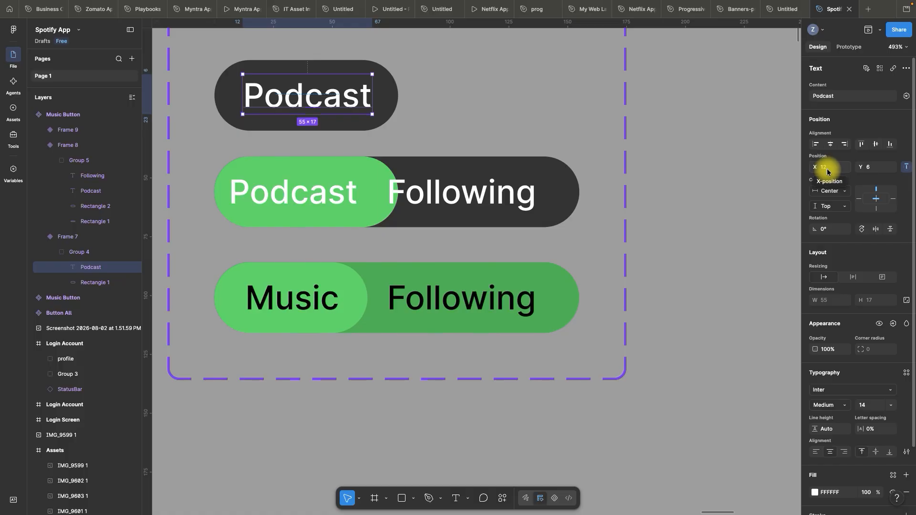
{"action": "left_click", "coordinate": [317, 193]}
{"action": "double_click", "coordinate": [316, 193]}
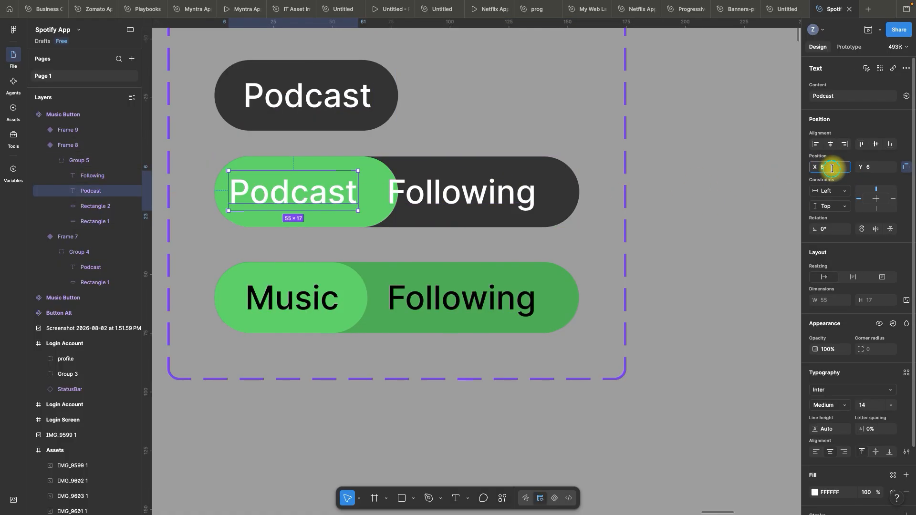
{"action": "left_click", "coordinate": [832, 168]}
{"action": "type", "text": "12"}
{"action": "key", "text": "Return"}
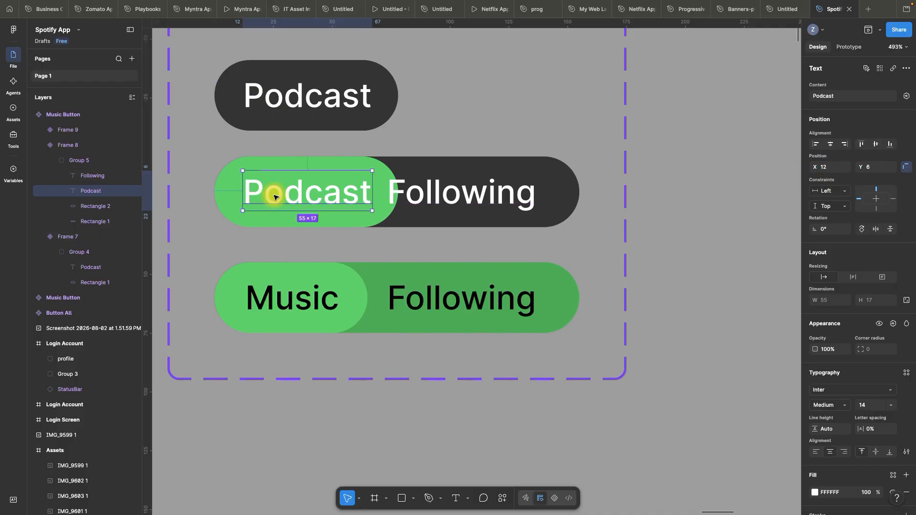
{"action": "left_click", "coordinate": [725, 204]}
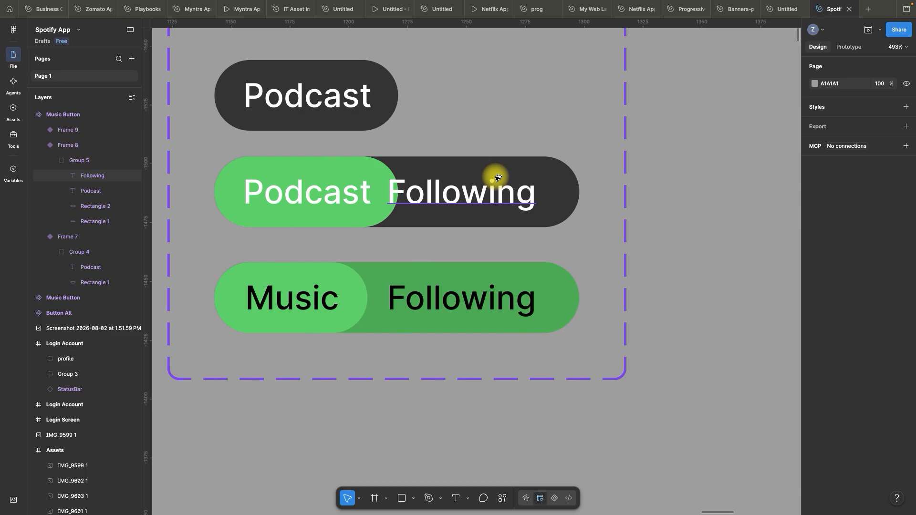
Move the second variant's Following label right to X 82, clear of the green pill
{"action": "scroll", "coordinate": [465, 204], "scroll_direction": "up", "scroll_amount": 2}
{"action": "left_click", "coordinate": [462, 201]}
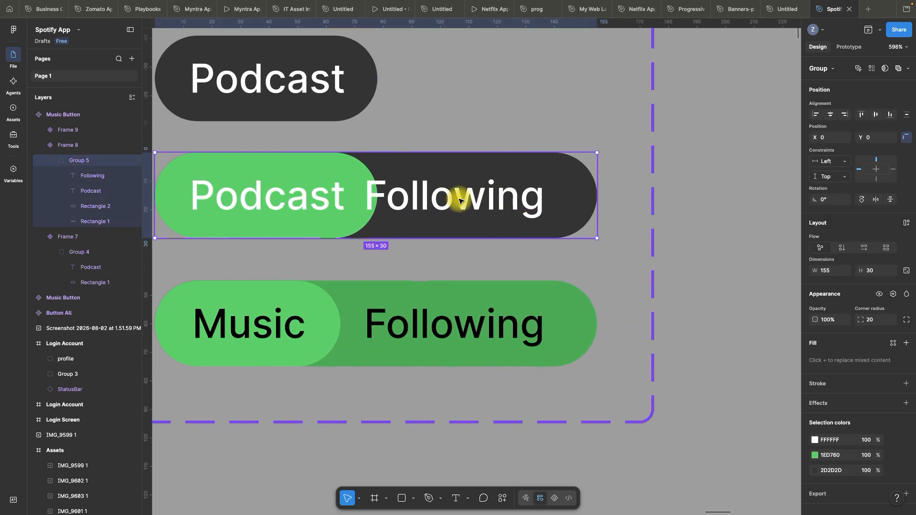
{"action": "double_click", "coordinate": [468, 202]}
{"action": "left_click_drag", "start_coordinate": [463, 200], "coordinate": [486, 199]}
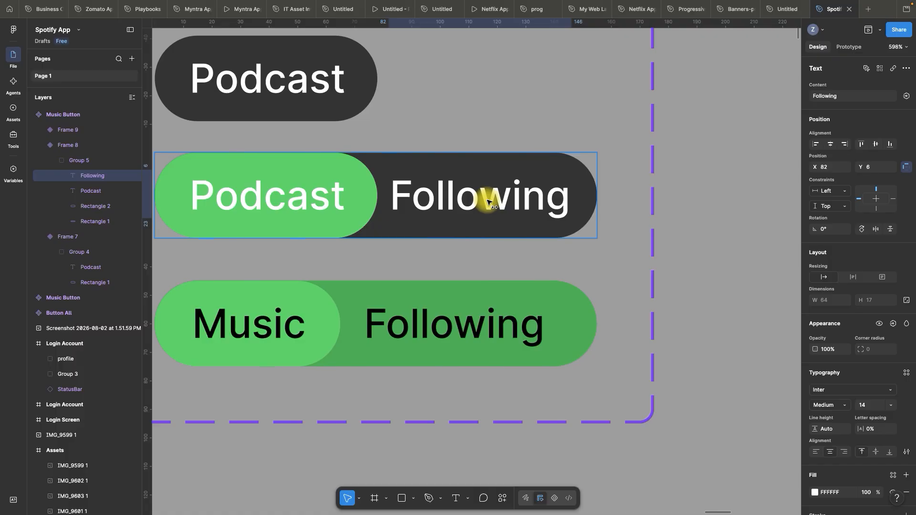
{"action": "left_click", "coordinate": [609, 198]}
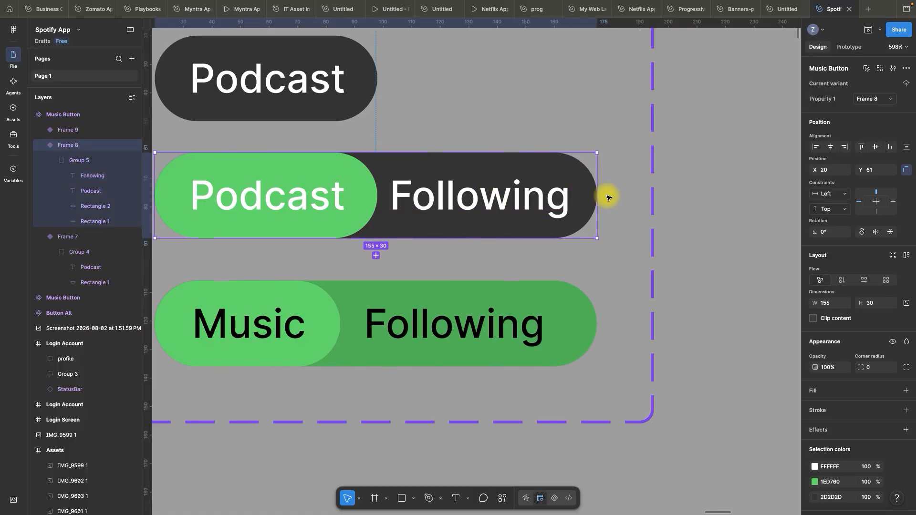
{"action": "left_click_drag", "start_coordinate": [598, 192], "coordinate": [610, 192]}
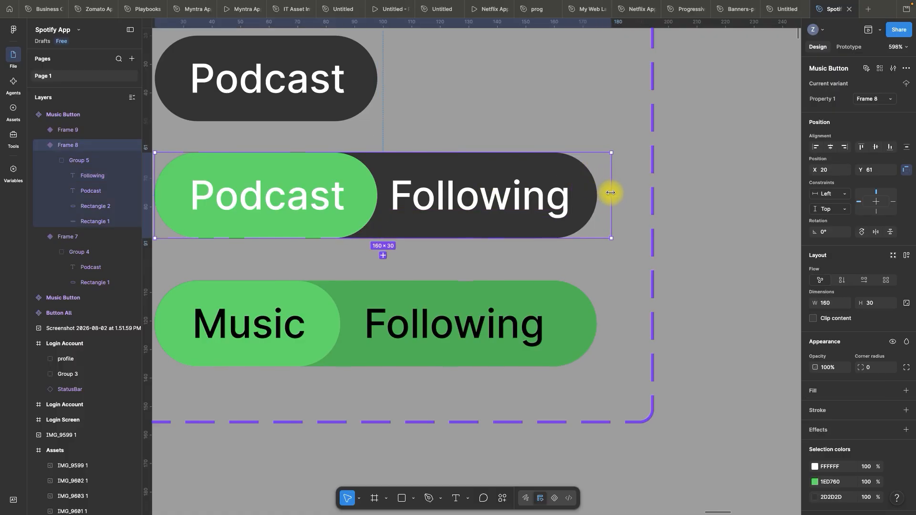
{"action": "key", "text": "super+z"}
Extend the second variant's dark background rectangle to the right and shift the Following label to X 84
{"action": "left_click", "coordinate": [90, 222]}
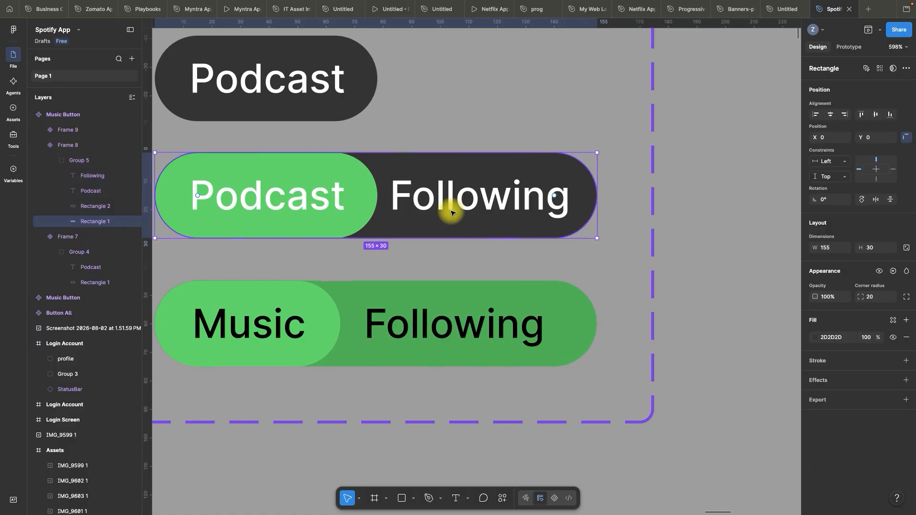
{"action": "left_click_drag", "start_coordinate": [603, 196], "coordinate": [623, 196]}
{"action": "left_click", "coordinate": [494, 197]}
{"action": "left_click_drag", "start_coordinate": [493, 197], "coordinate": [501, 198]}
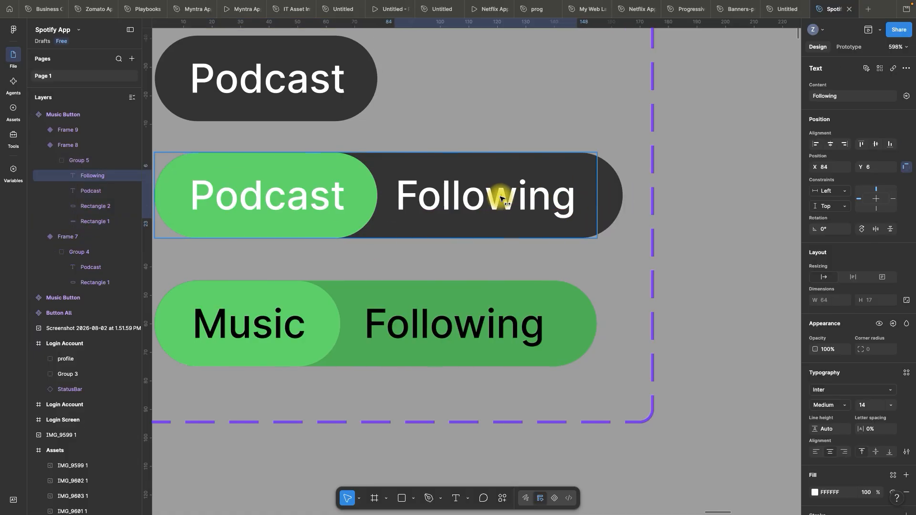
Widen the second variant's frame to the right edge of its extended dark rectangle
{"action": "left_click", "coordinate": [596, 161]}
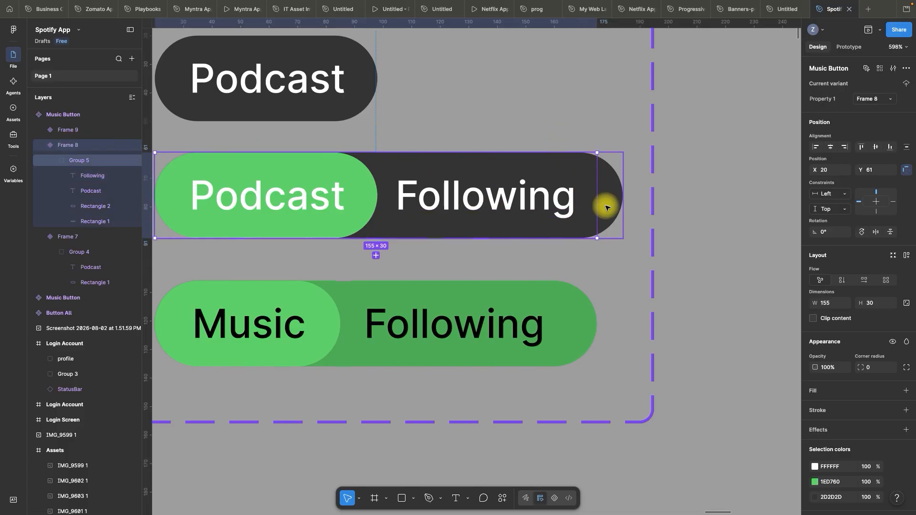
{"action": "left_click_drag", "start_coordinate": [597, 198], "coordinate": [619, 196]}
{"action": "left_click", "coordinate": [722, 197]}
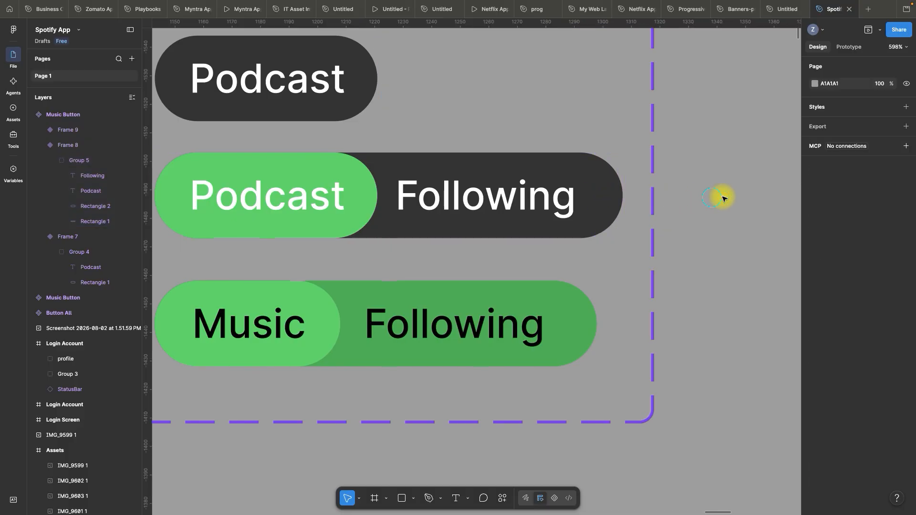
Widen the first variant's frame to the full 78 width of its dark Podcast pill
{"action": "left_click", "coordinate": [323, 47]}
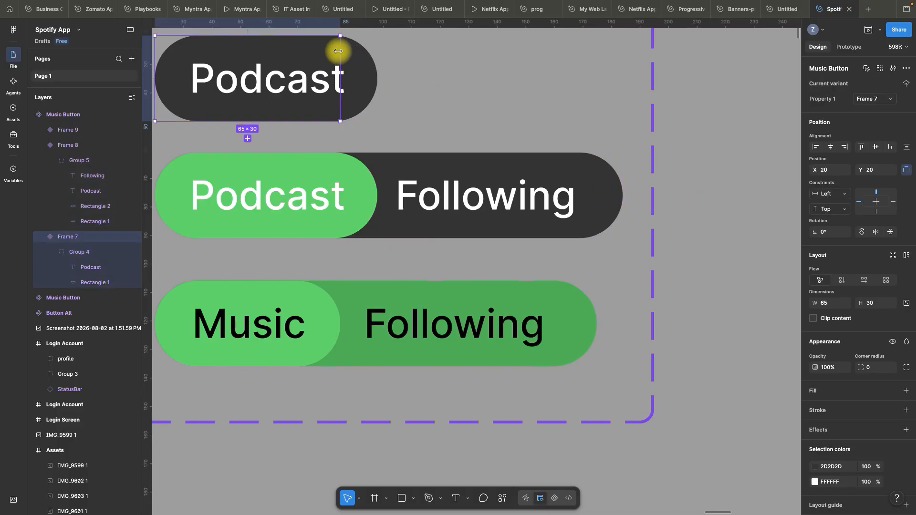
{"action": "left_click_drag", "start_coordinate": [339, 57], "coordinate": [346, 58]}
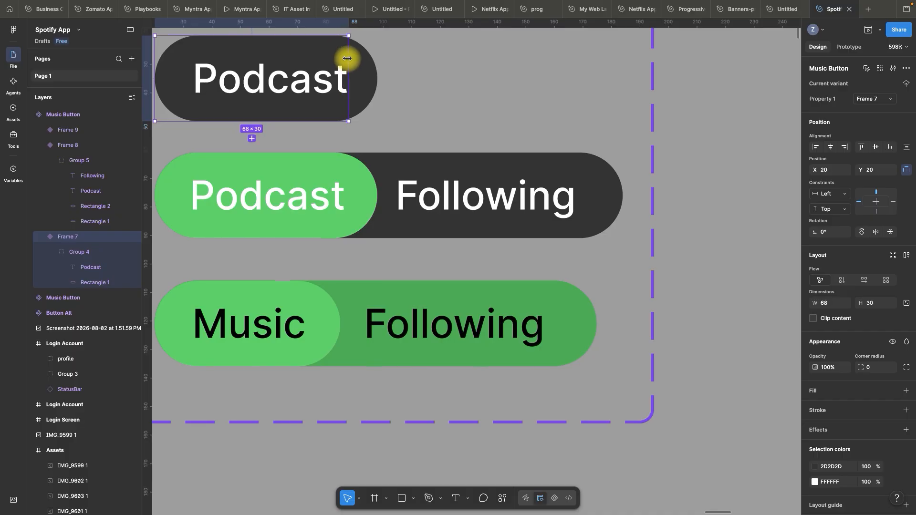
{"action": "key", "text": "super+z"}
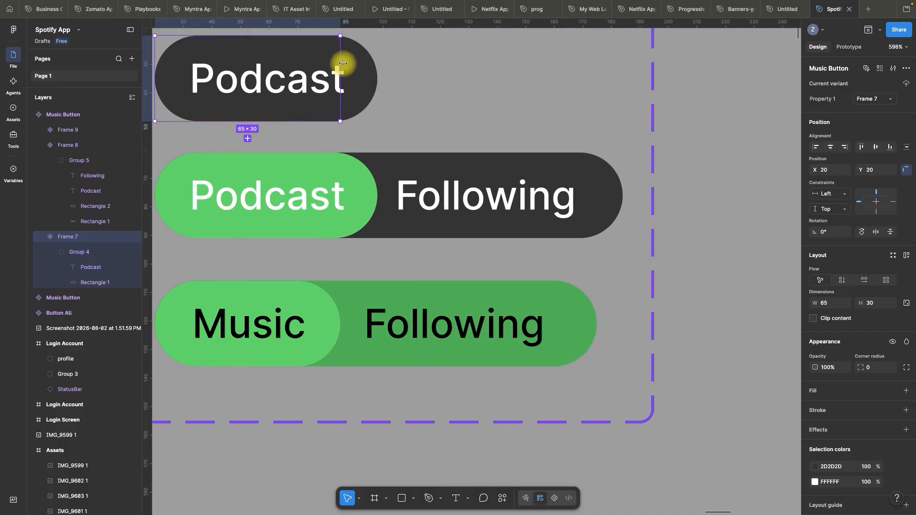
{"action": "left_click_drag", "start_coordinate": [343, 66], "coordinate": [377, 76]}
Set the X position of the Podcast label in the first variant's dark pill to 12
{"action": "left_click", "coordinate": [277, 86]}
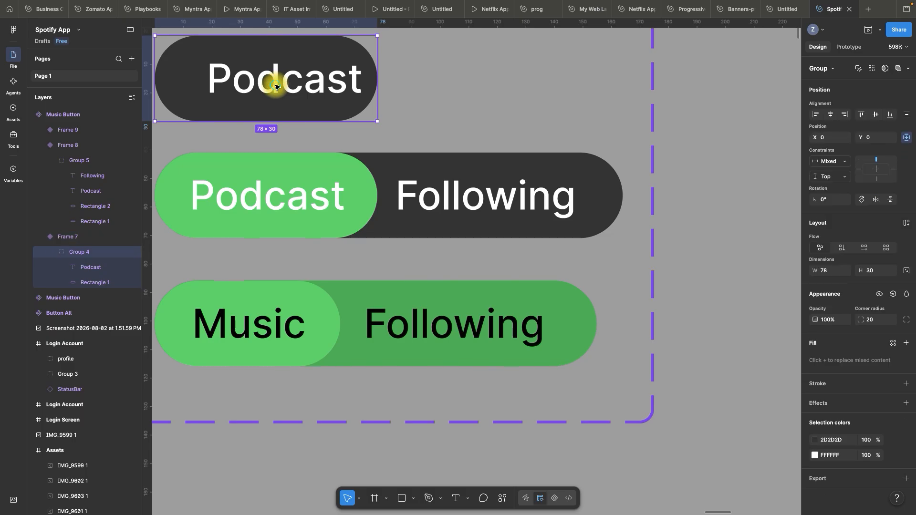
{"action": "left_click", "coordinate": [277, 86]}
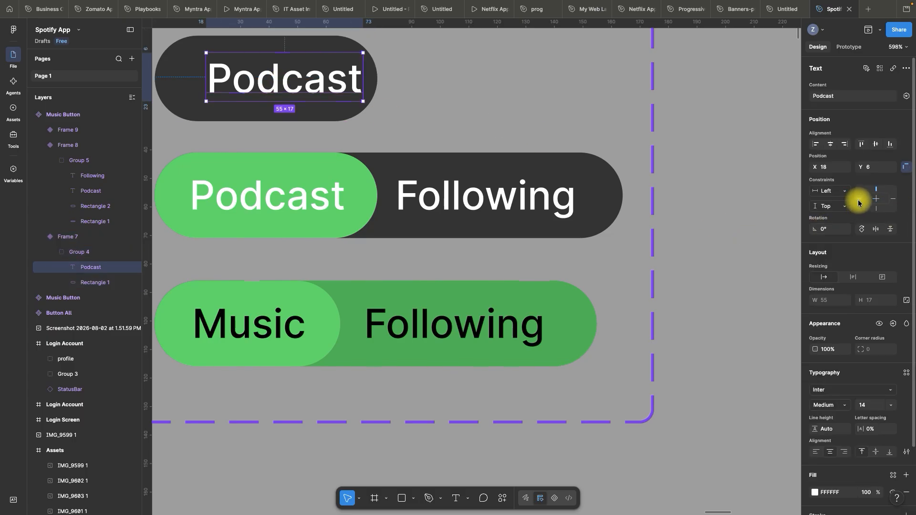
{"action": "left_click", "coordinate": [834, 167]}
{"action": "type", "text": "12"}
{"action": "key", "text": "Return"}
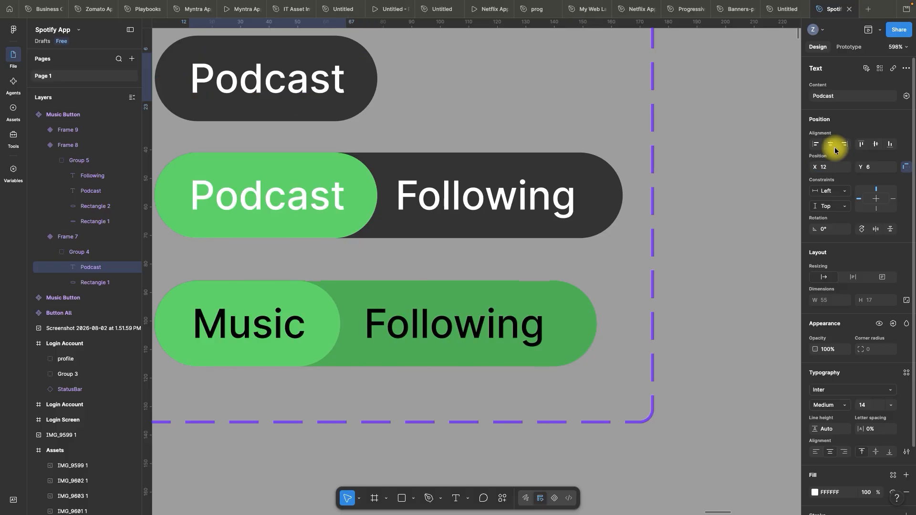
{"action": "left_click", "coordinate": [720, 181]}
Replace the third variant's Music label with Podcast and set the label's X position to 12
{"action": "scroll", "coordinate": [451, 284], "scroll_direction": "down", "scroll_amount": 2}
{"action": "left_click", "coordinate": [293, 272]}
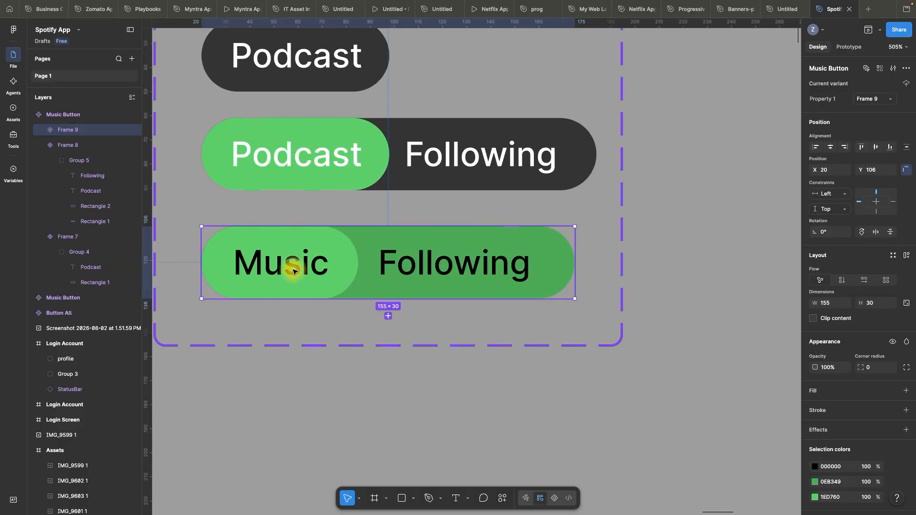
{"action": "double_click", "coordinate": [294, 271]}
{"action": "left_click", "coordinate": [294, 272]}
{"action": "key", "text": "super+a"}
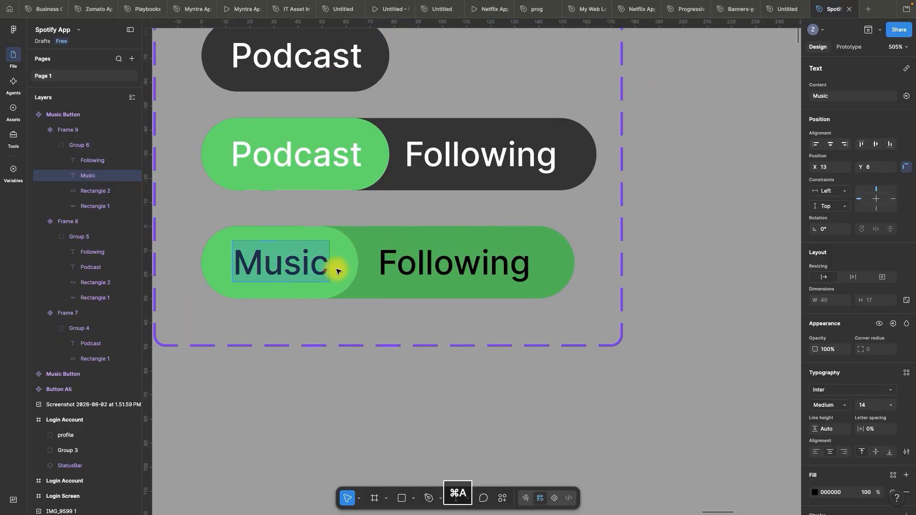
{"action": "type", "text": "Po"}
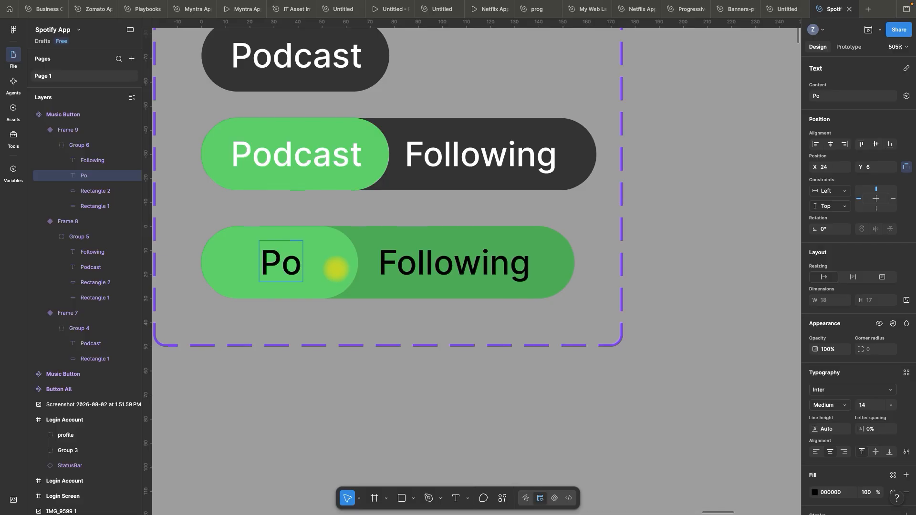
{"action": "type", "text": "d"}
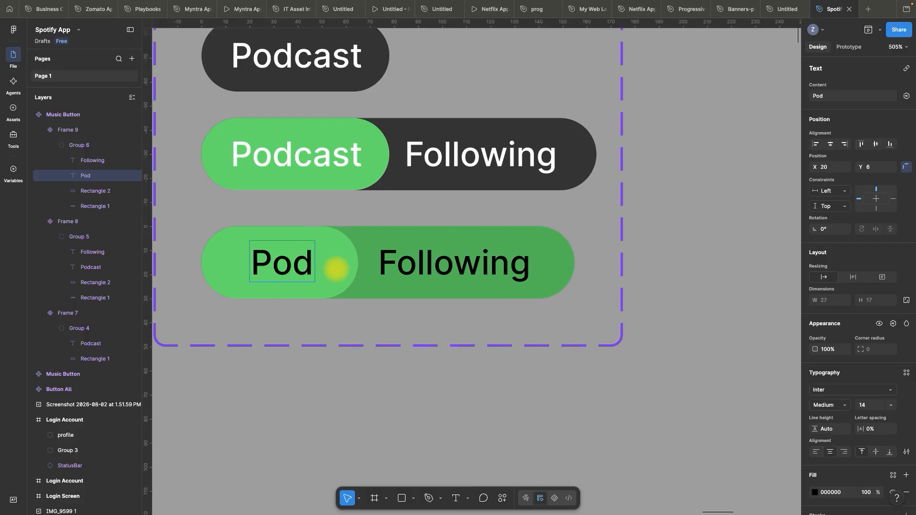
{"action": "type", "text": "cast"}
{"action": "key", "text": "Escape"}
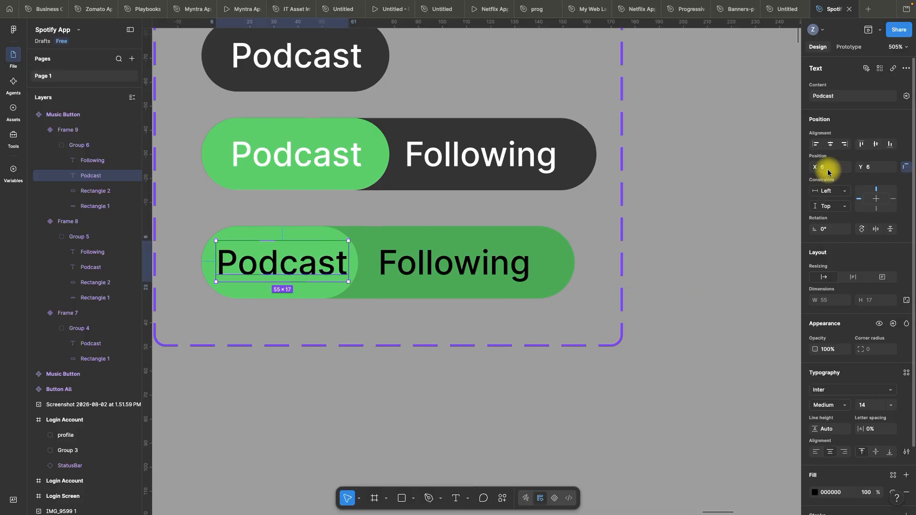
{"action": "key", "text": "Return"}
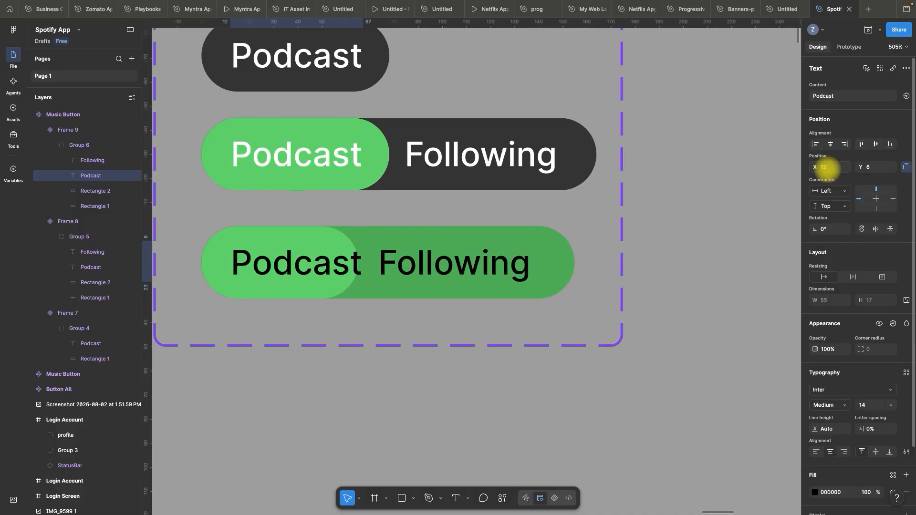
{"action": "left_click", "coordinate": [717, 279]}
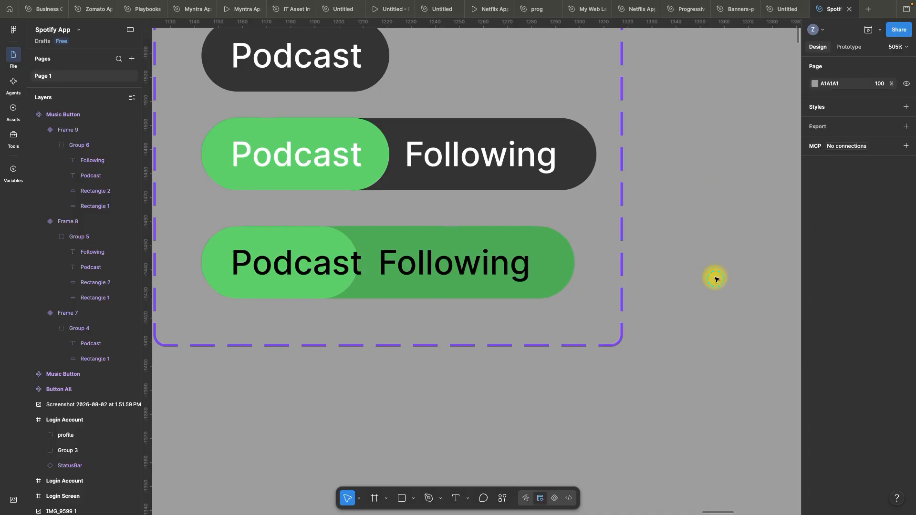
Set the width of the bright green rectangle behind the third variant's Podcast label to 78
{"action": "left_click", "coordinate": [297, 296]}
{"action": "left_click", "coordinate": [298, 294]}
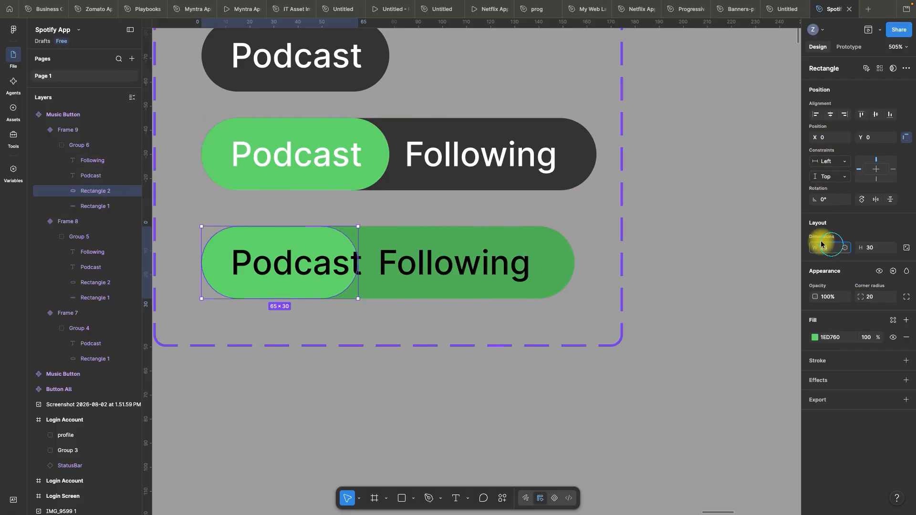
{"action": "type", "text": "78"}
{"action": "key", "text": "Return"}
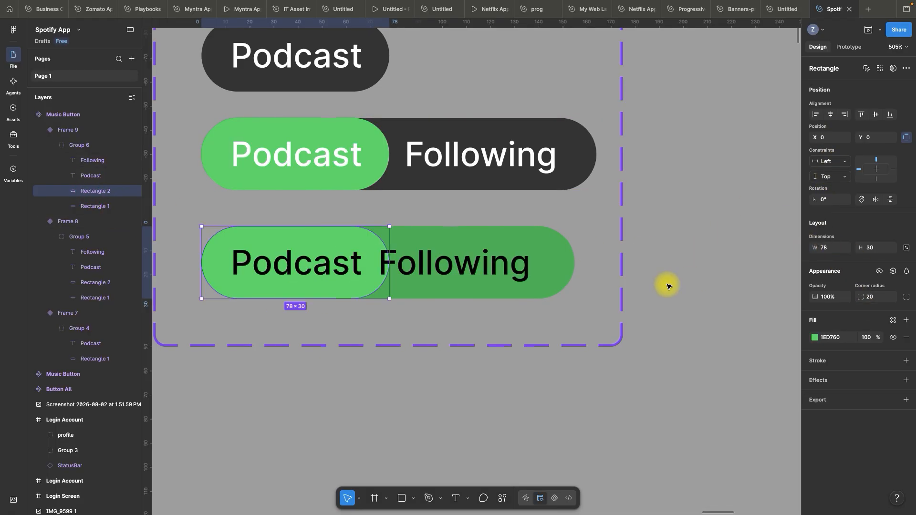
{"action": "key", "text": "Escape"}
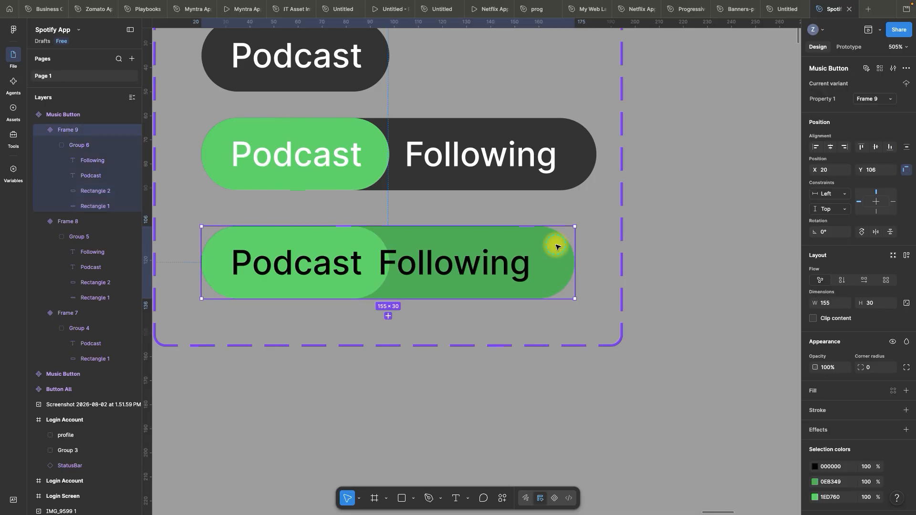
Set the third variant's darker green background rectangle to a width of 164, matching the second variant
{"action": "left_click", "coordinate": [581, 133]}
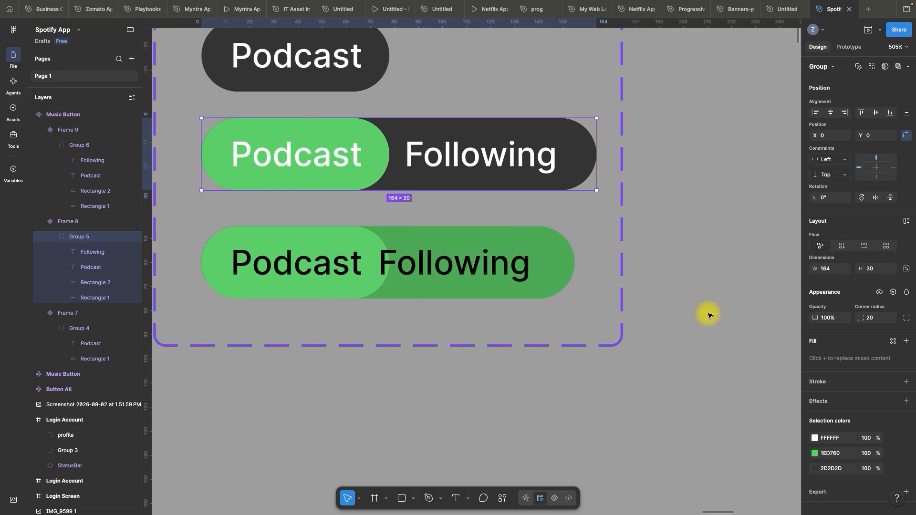
{"action": "left_click", "coordinate": [553, 240]}
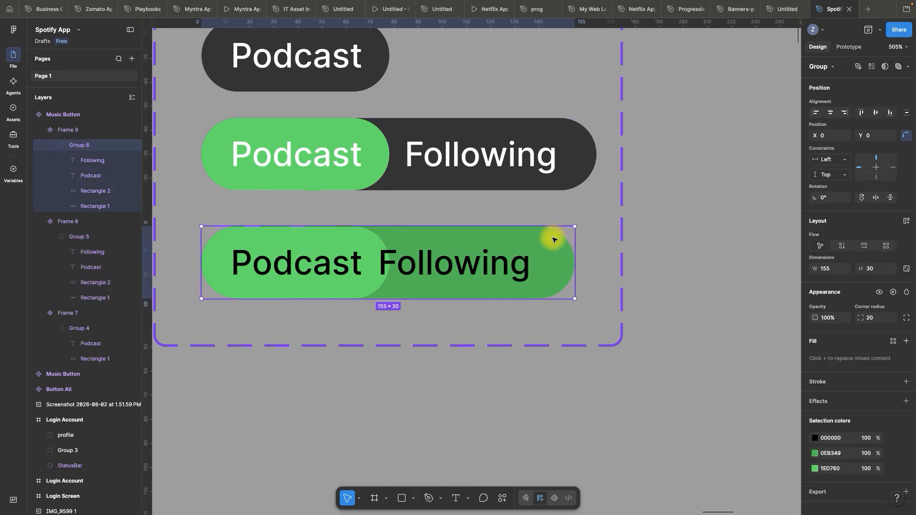
{"action": "left_click", "coordinate": [88, 205]}
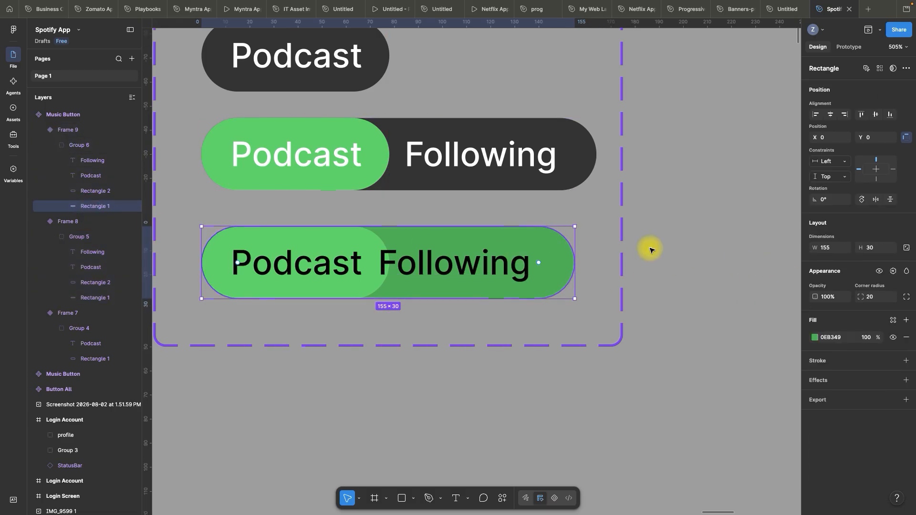
{"action": "left_click", "coordinate": [831, 252]}
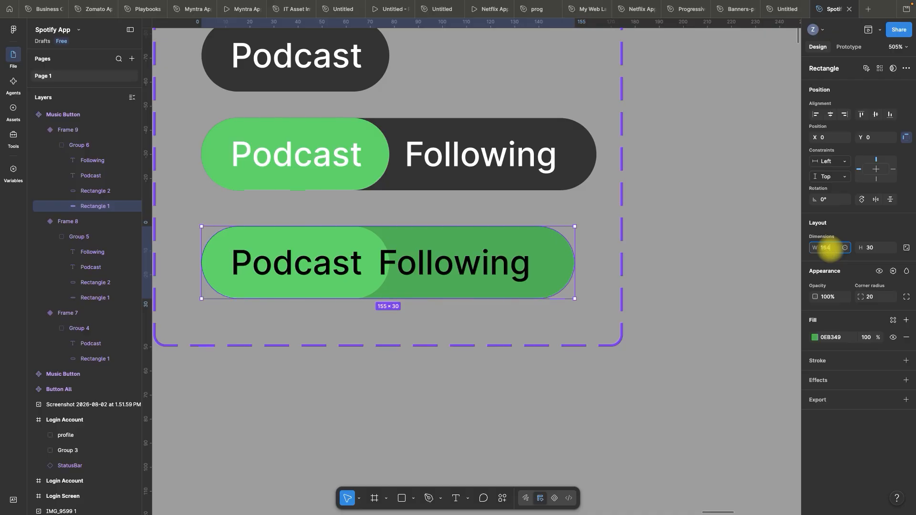
{"action": "type", "text": "164"}
{"action": "key", "text": "Return"}
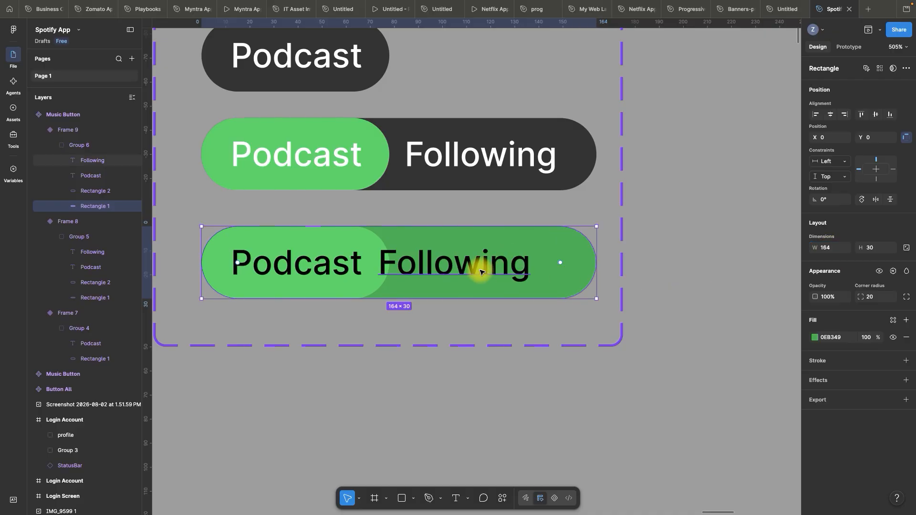
Set the third variant's Following label to X 84, matching the label in the second variant
{"action": "left_click", "coordinate": [488, 275]}
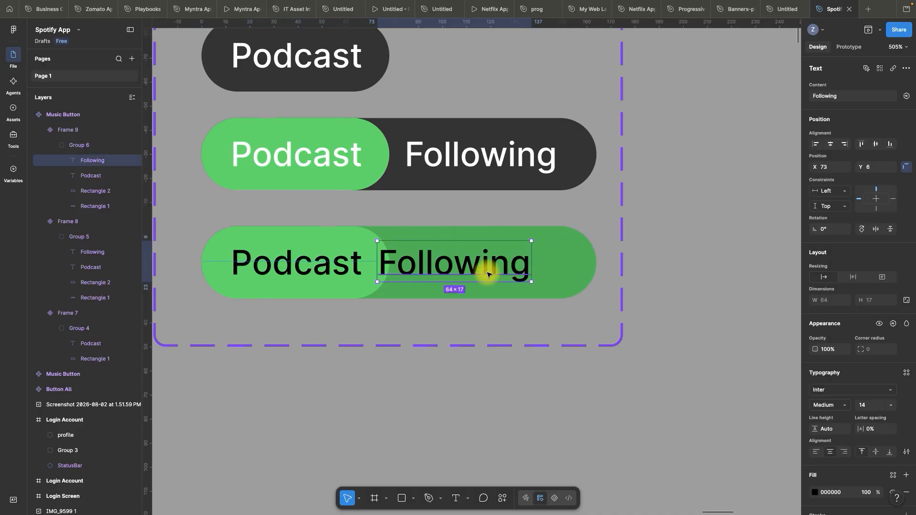
{"action": "left_click", "coordinate": [451, 159]}
{"action": "left_click", "coordinate": [452, 158]}
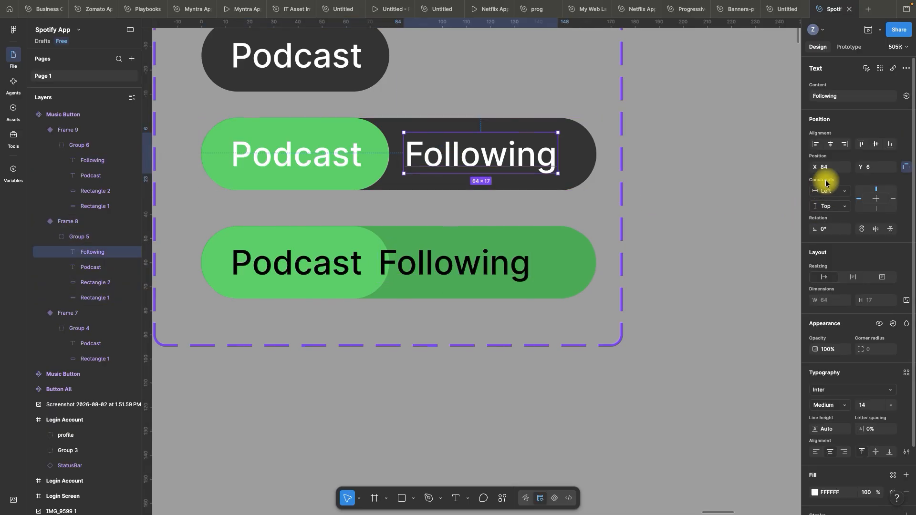
{"action": "left_click", "coordinate": [474, 269]}
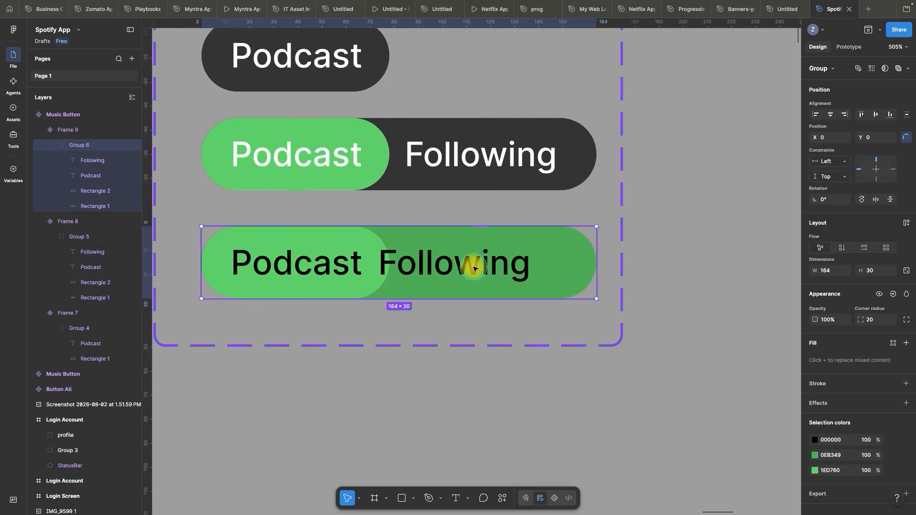
{"action": "left_click", "coordinate": [472, 269]}
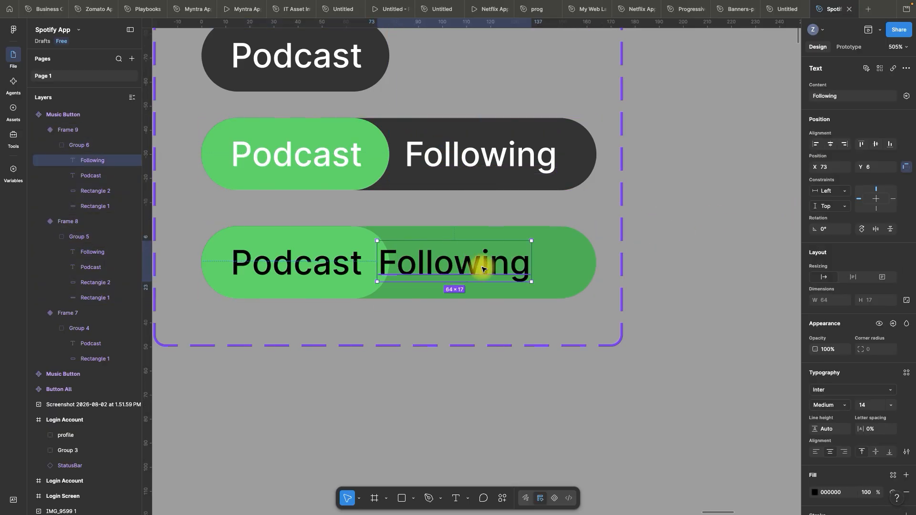
{"action": "left_click", "coordinate": [838, 159]}
{"action": "type", "text": "84"}
{"action": "key", "text": "Return"}
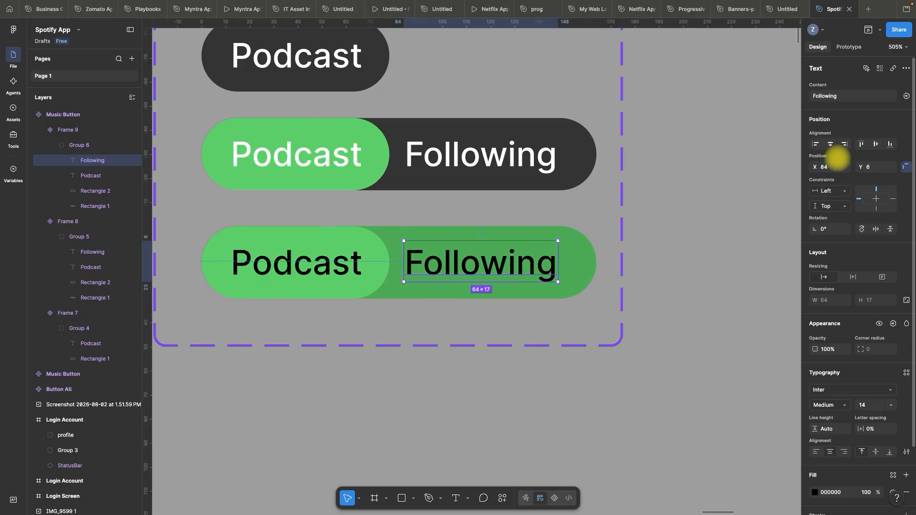
{"action": "left_click", "coordinate": [695, 222]}
Rename the duplicated component set holding the Podcast variants to Podcast Button
{"action": "scroll", "coordinate": [505, 219], "scroll_direction": "down", "scroll_amount": 2}
{"action": "scroll", "coordinate": [507, 219], "scroll_direction": "down", "scroll_amount": 3}
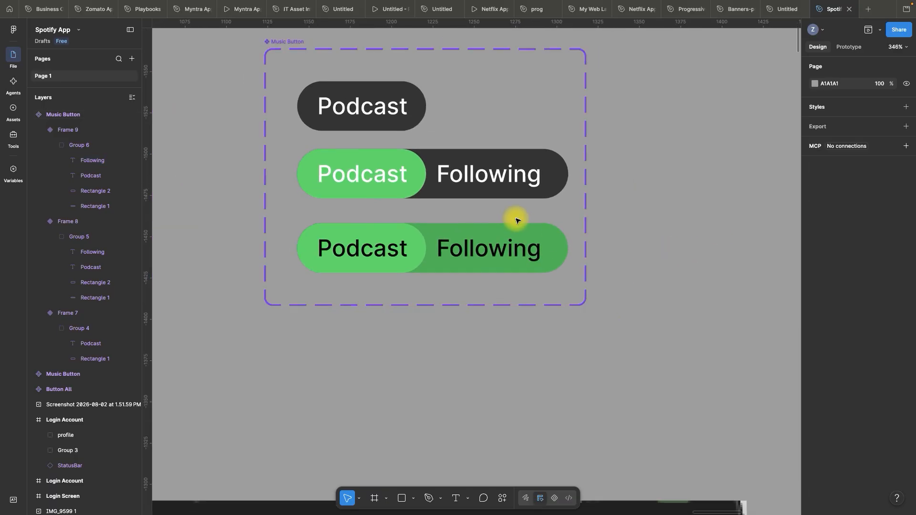
{"action": "scroll", "coordinate": [306, 46], "scroll_direction": "up", "scroll_amount": 1}
{"action": "left_click", "coordinate": [332, 75]}
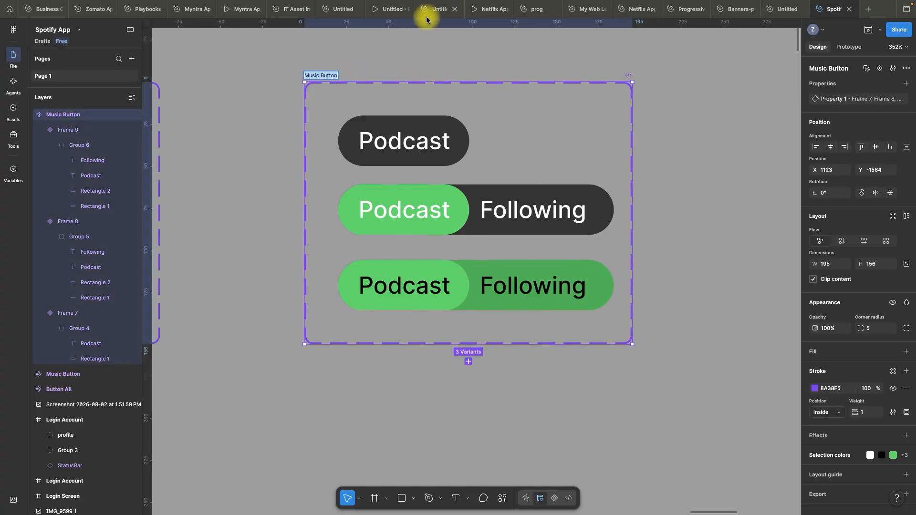
{"action": "mouse_move", "coordinate": [426, 15]}
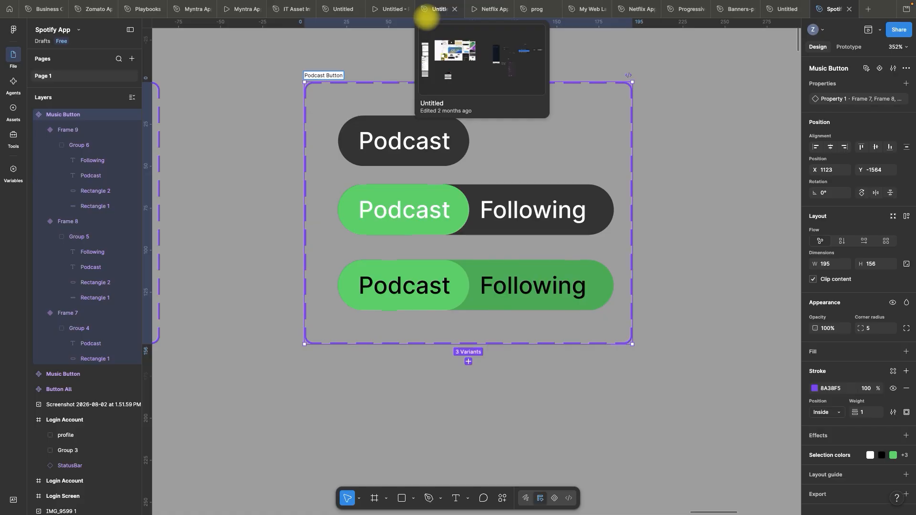
{"action": "left_click", "coordinate": [354, 61]}
Move the filter bar reference screenshot to the empty canvas right of the Podcast Button set, at about X 1803, Y -1495
{"action": "scroll", "coordinate": [437, 76], "scroll_direction": "up", "scroll_amount": 1}
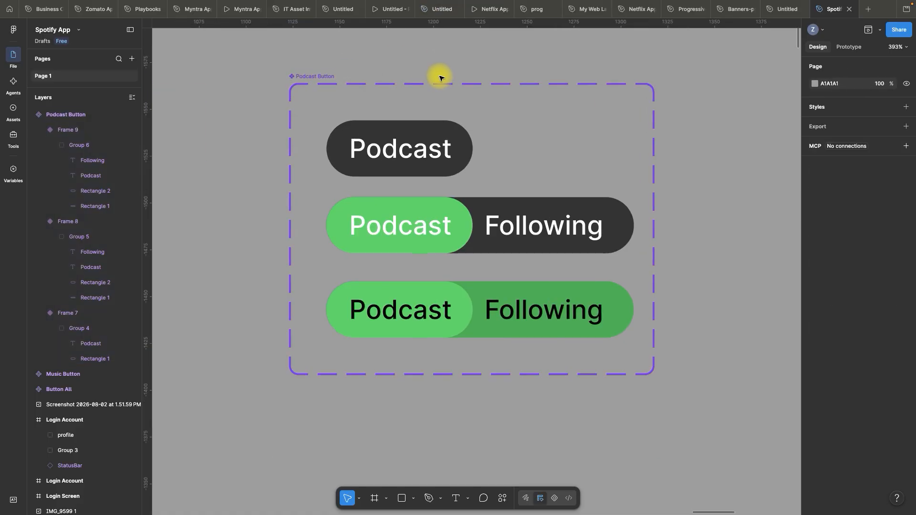
{"action": "scroll", "coordinate": [444, 75], "scroll_direction": "down", "scroll_amount": 8}
{"action": "scroll", "coordinate": [509, 82], "scroll_direction": "down", "scroll_amount": 1}
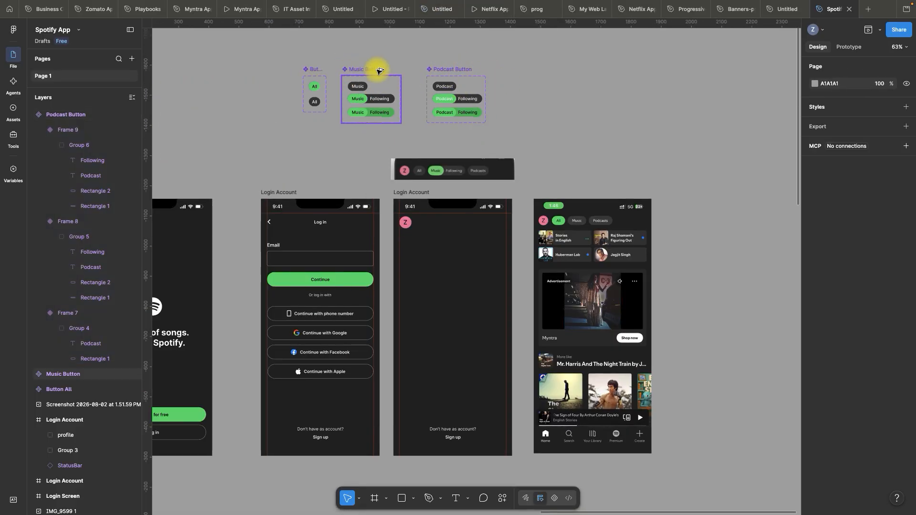
{"action": "scroll", "coordinate": [395, 86], "scroll_direction": "up", "scroll_amount": 1}
{"action": "scroll", "coordinate": [387, 58], "scroll_direction": "down", "scroll_amount": 1}
{"action": "key", "text": "space"}
{"action": "left_click_drag", "start_coordinate": [405, 54], "coordinate": [409, 71]}
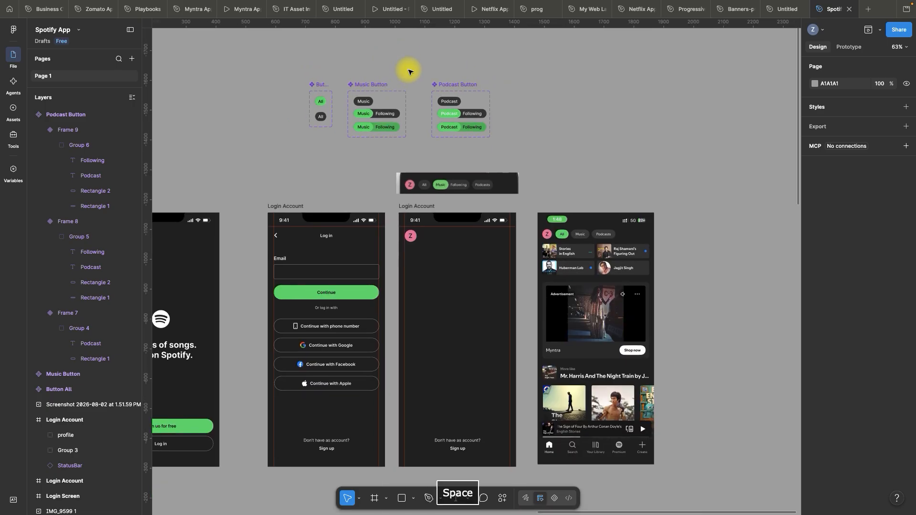
{"action": "left_click_drag", "start_coordinate": [416, 182], "coordinate": [661, 122]}
Place Button All, Music Button and Podcast Button instances in a row beside the profile circle in the empty Login Account frame
{"action": "scroll", "coordinate": [444, 179], "scroll_direction": "up", "scroll_amount": 3}
{"action": "key", "text": "space"}
{"action": "scroll", "coordinate": [460, 164], "scroll_direction": "right", "scroll_amount": 1}
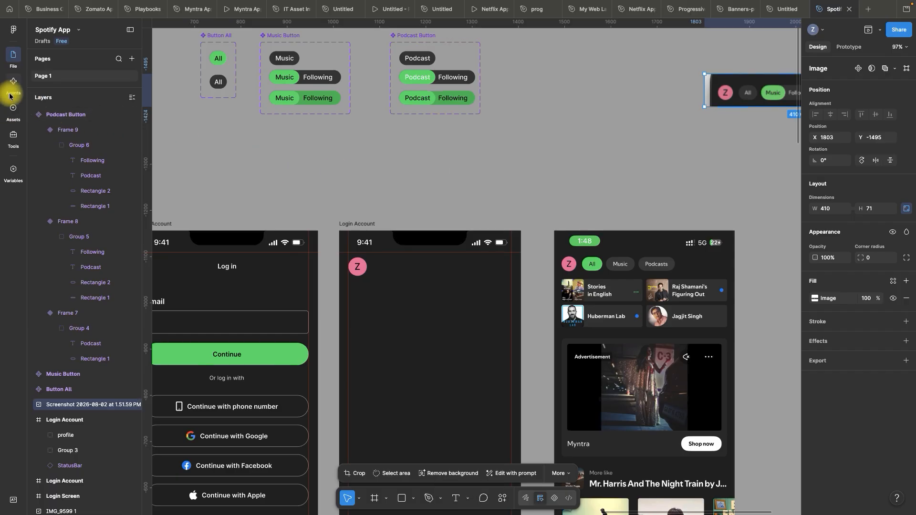
{"action": "left_click", "coordinate": [12, 120]}
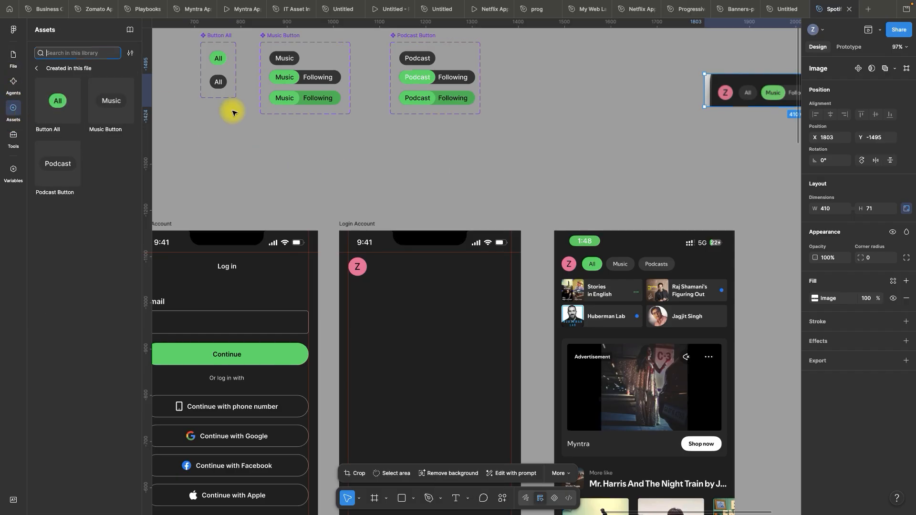
{"action": "scroll", "coordinate": [405, 143], "scroll_direction": "down", "scroll_amount": 1}
{"action": "left_click", "coordinate": [73, 122]}
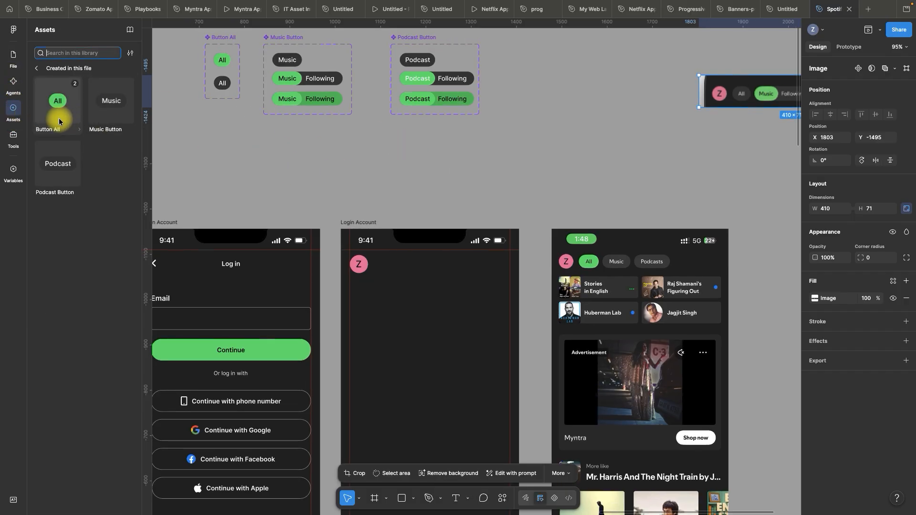
{"action": "left_click_drag", "start_coordinate": [56, 118], "coordinate": [382, 280]}
{"action": "left_click_drag", "start_coordinate": [112, 119], "coordinate": [415, 278]}
{"action": "left_click_drag", "start_coordinate": [75, 191], "coordinate": [451, 280]}
Align the All, Music and Podcast button instances on their vertical centers
{"action": "scroll", "coordinate": [449, 281], "scroll_direction": "up", "scroll_amount": 10}
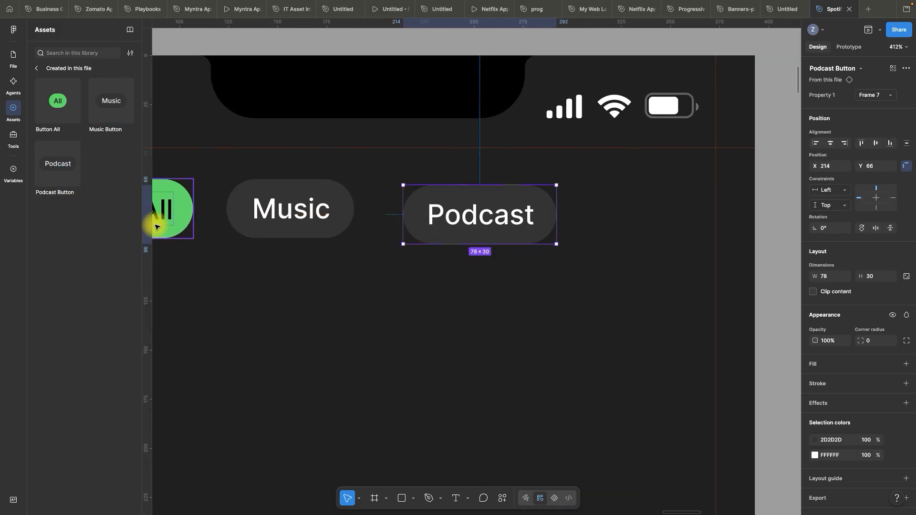
{"action": "left_click", "coordinate": [171, 232]}
{"action": "left_click", "coordinate": [276, 229], "text": "shift"}
{"action": "left_click", "coordinate": [446, 233], "text": "shift"}
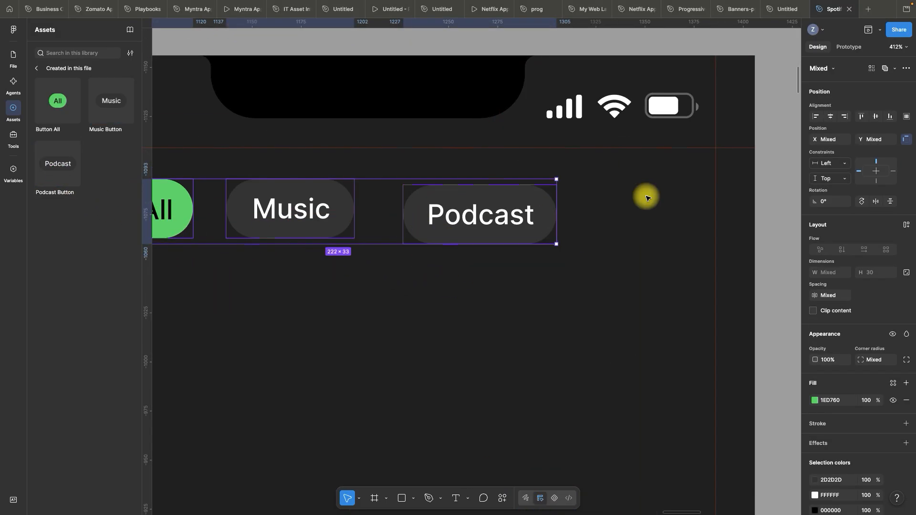
{"action": "left_click", "coordinate": [877, 117]}
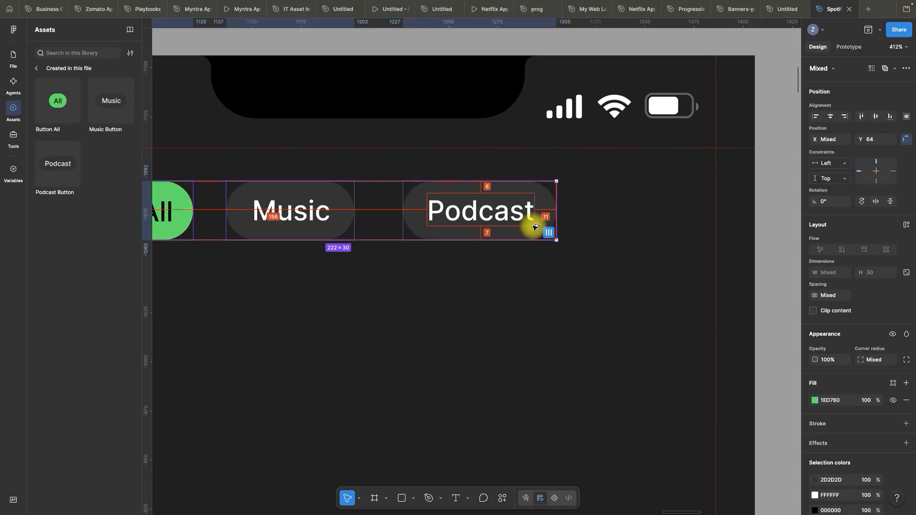
Space the All, Music and Podcast buttons evenly with a horizontal spacing of 10
{"action": "scroll", "coordinate": [536, 226], "scroll_direction": "down", "scroll_amount": 2}
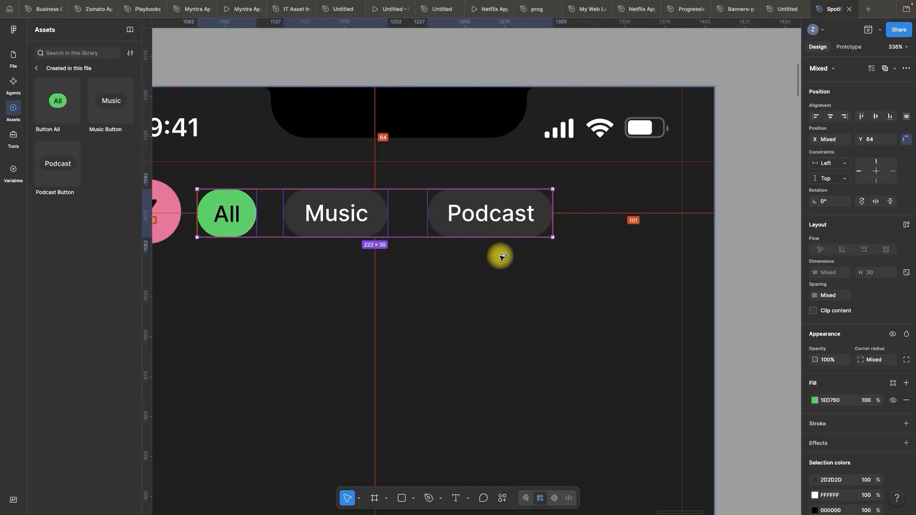
{"action": "left_click", "coordinate": [547, 232]}
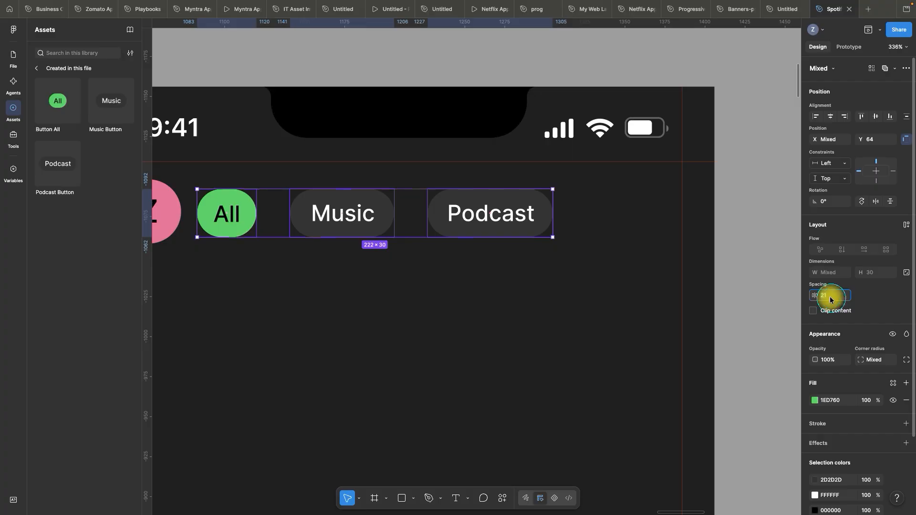
{"action": "type", "text": "10"}
{"action": "key", "text": "Return"}
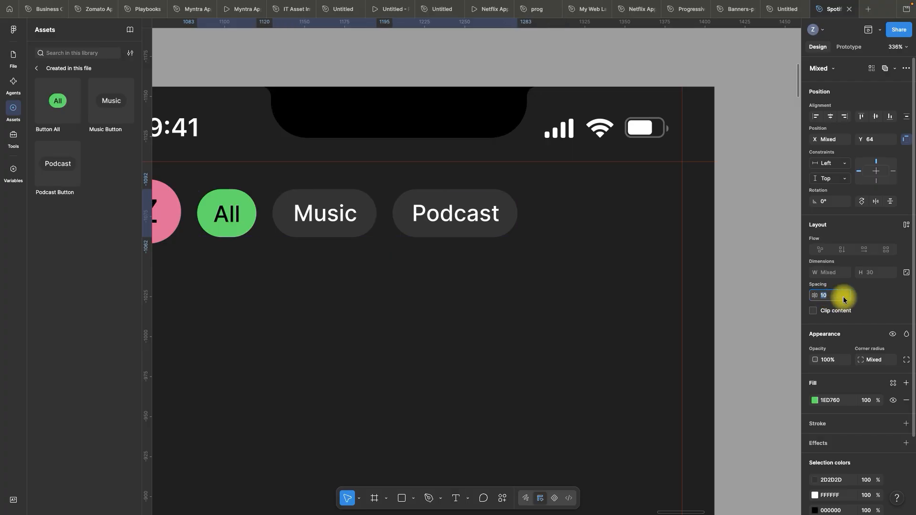
Move the All, Music and Podcast instances from the Login Account frame to empty canvas beside the Podcast Button set, at X 1415, Y -1564
{"action": "scroll", "coordinate": [626, 278], "scroll_direction": "down", "scroll_amount": 15}
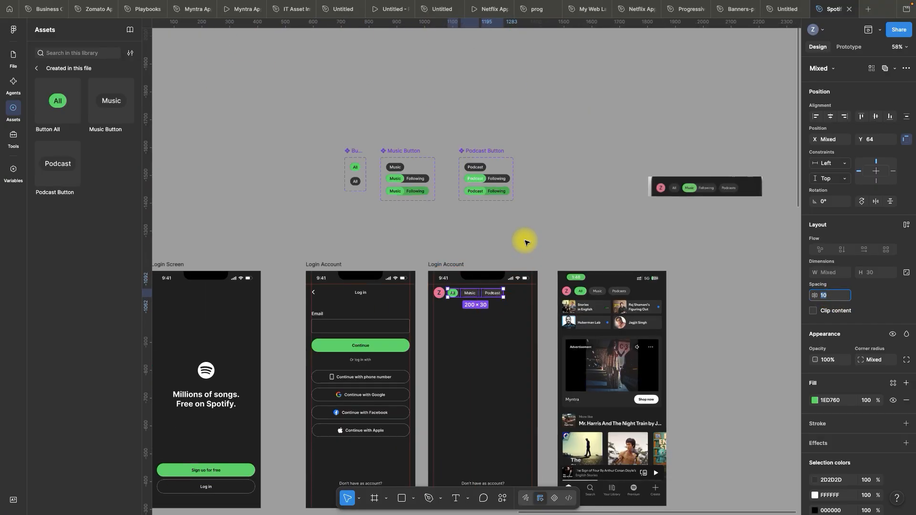
{"action": "scroll", "coordinate": [525, 242], "scroll_direction": "up", "scroll_amount": 6}
{"action": "left_click_drag", "start_coordinate": [418, 345], "coordinate": [592, 85]}
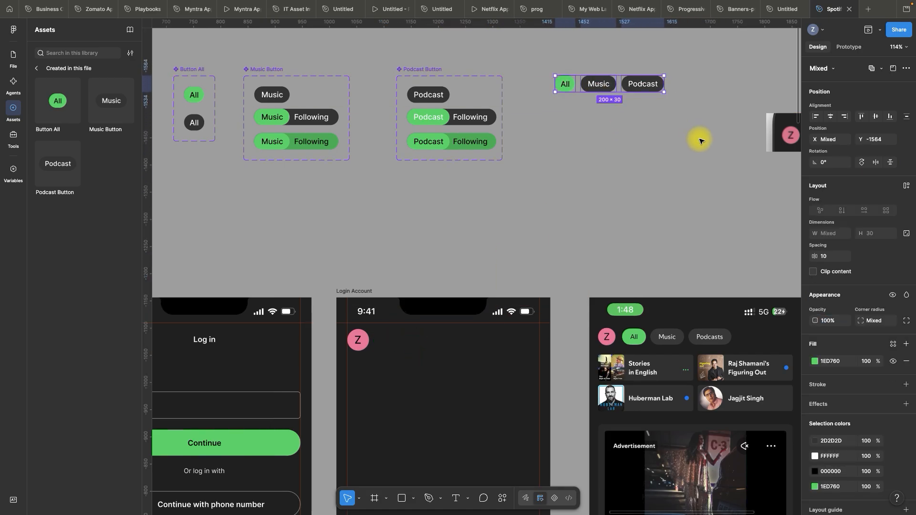
{"action": "left_click", "coordinate": [700, 141]}
Wrap the three loose All, Music and Podcast button instances together in one new frame
{"action": "scroll", "coordinate": [424, 196], "scroll_direction": "down", "scroll_amount": 3}
{"action": "scroll", "coordinate": [620, 113], "scroll_direction": "up", "scroll_amount": 10}
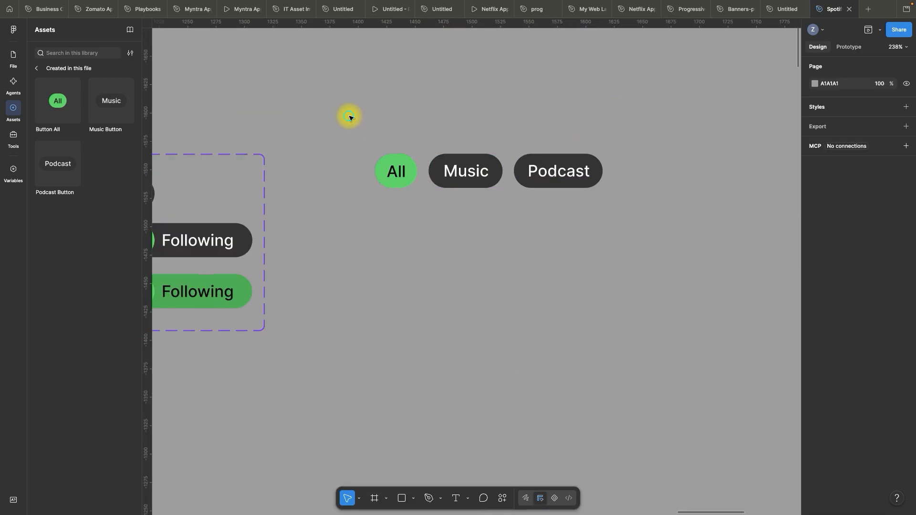
{"action": "left_click_drag", "start_coordinate": [349, 117], "coordinate": [705, 239]}
{"action": "scroll", "coordinate": [616, 203], "scroll_direction": "down", "scroll_amount": 1}
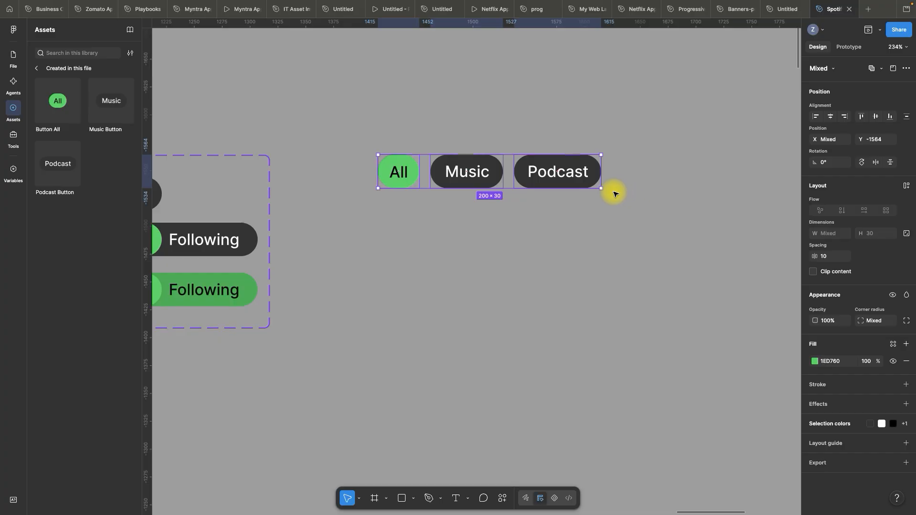
{"action": "right_click", "coordinate": [595, 178]}
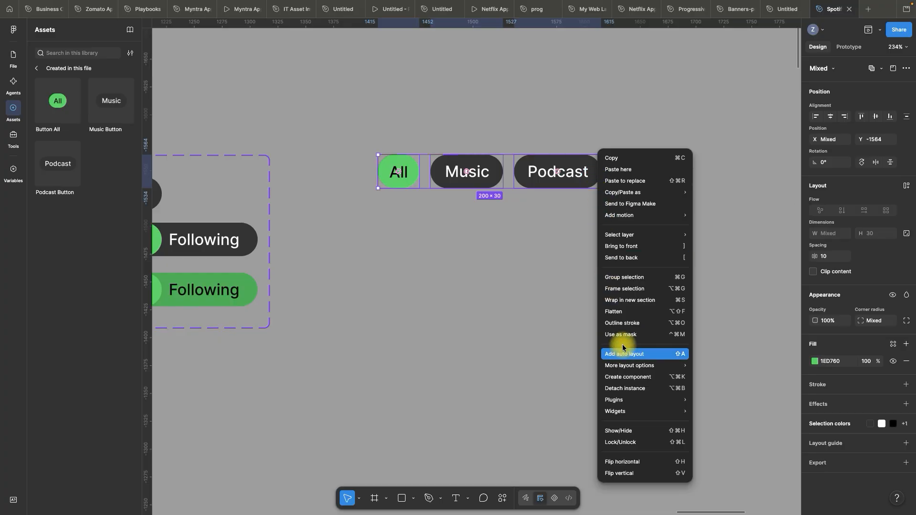
{"action": "left_click", "coordinate": [630, 289]}
{"action": "left_click", "coordinate": [419, 133]}
{"action": "left_click", "coordinate": [394, 147]}
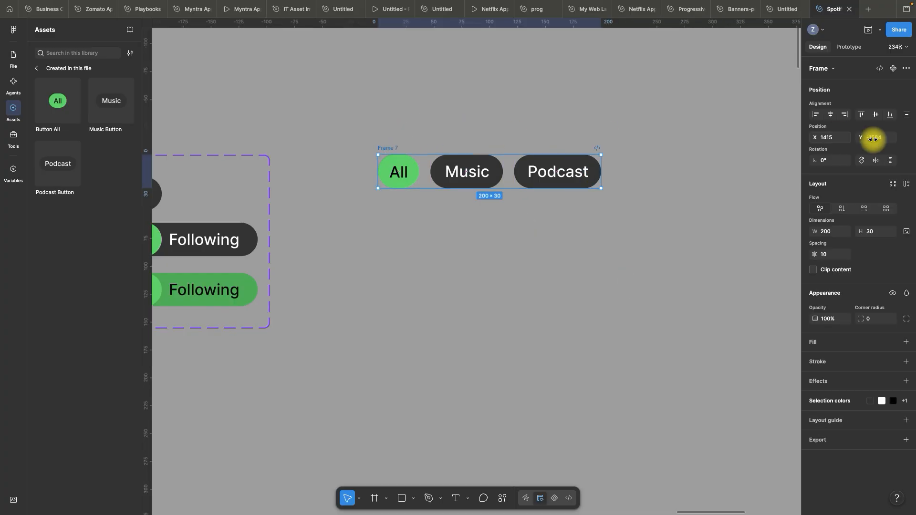
Apply horizontal auto layout to the frame holding the All, Music and Podcast buttons
{"action": "left_click", "coordinate": [906, 186]}
{"action": "left_click", "coordinate": [649, 258]}
{"action": "left_click", "coordinate": [389, 148]}
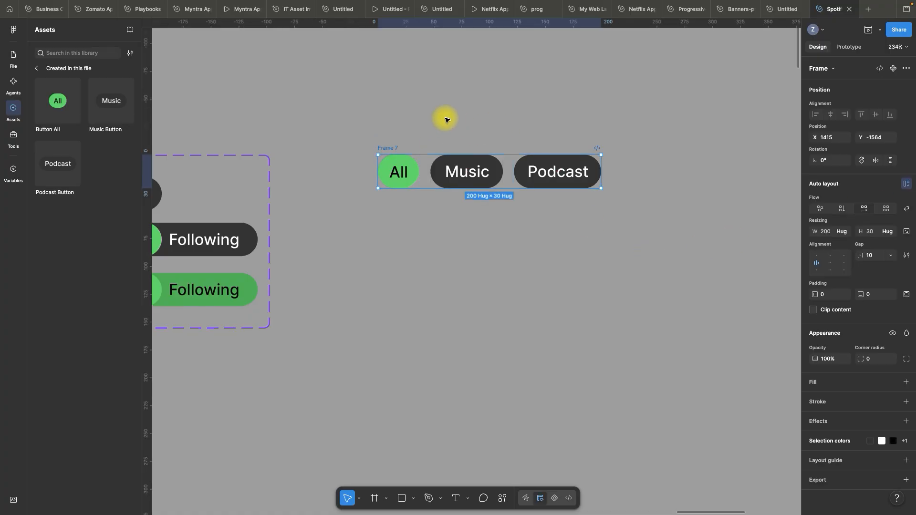
Duplicate the auto layout button row frame directly below the original, keeping the left edges aligned
{"action": "scroll", "coordinate": [445, 119], "scroll_direction": "down", "scroll_amount": 5}
{"action": "scroll", "coordinate": [468, 108], "scroll_direction": "up", "scroll_amount": 4}
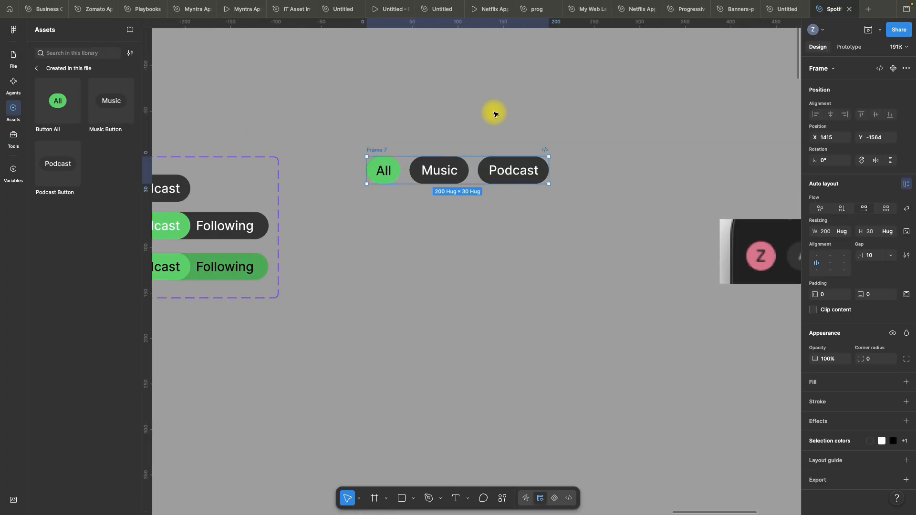
{"action": "left_click_drag", "start_coordinate": [380, 149], "coordinate": [382, 197]}
{"action": "left_click", "coordinate": [433, 113]}
{"action": "scroll", "coordinate": [375, 122], "scroll_direction": "down", "scroll_amount": 2}
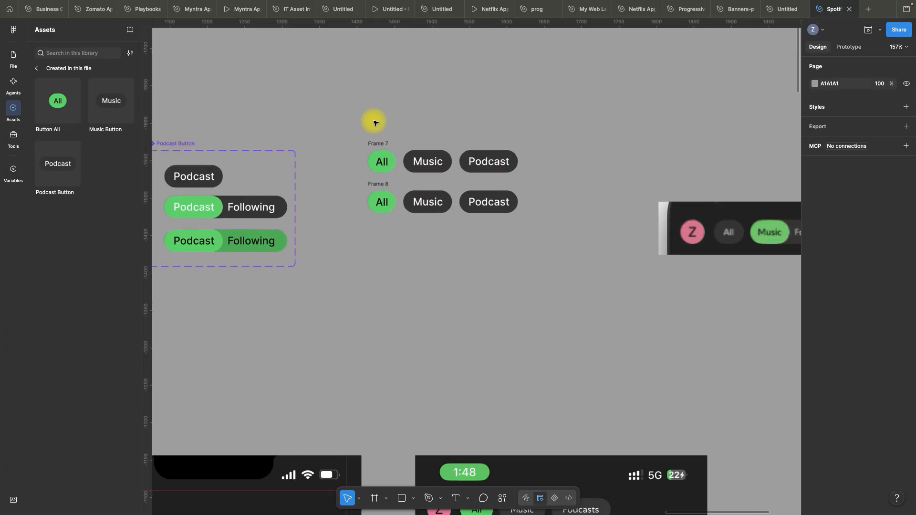
{"action": "scroll", "coordinate": [457, 119], "scroll_direction": "up", "scroll_amount": 4}
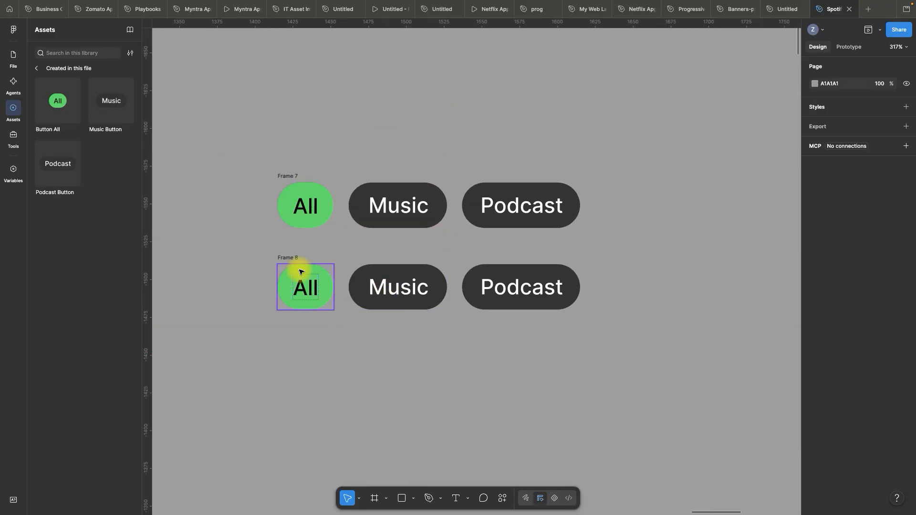
Switch the Button All instance in the duplicated lower row to its dark Frame 8 variant
{"action": "left_click", "coordinate": [298, 272]}
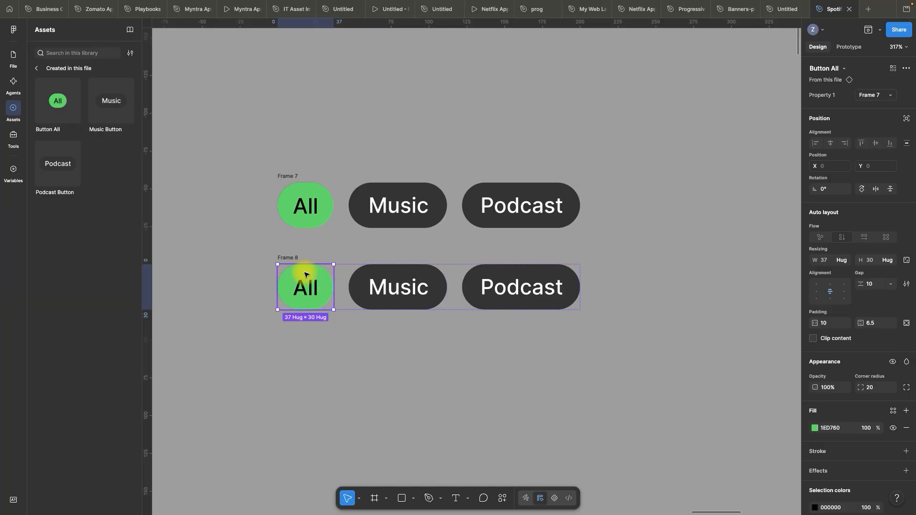
{"action": "left_click", "coordinate": [12, 60]}
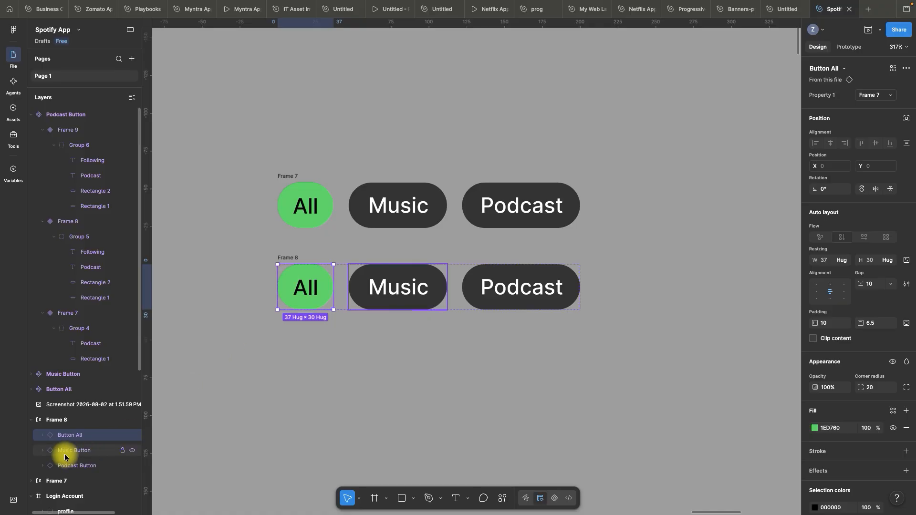
{"action": "left_click", "coordinate": [875, 96]}
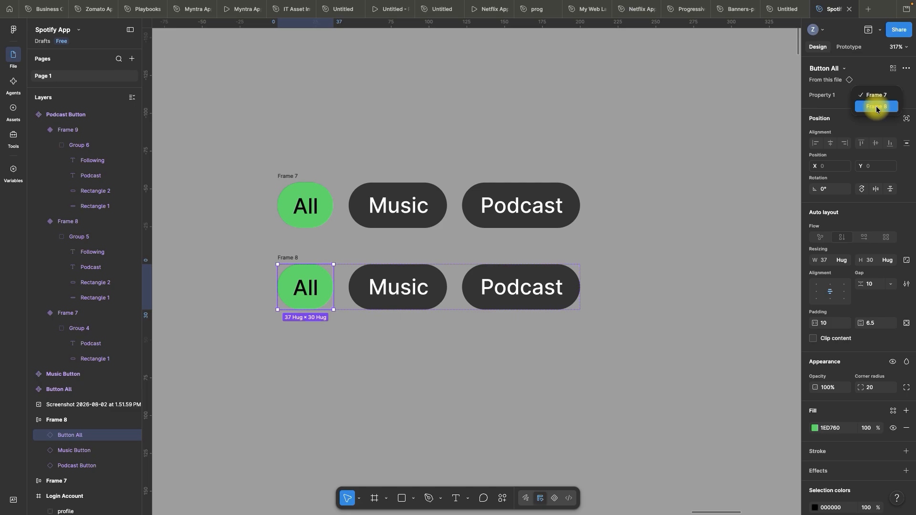
{"action": "left_click", "coordinate": [877, 107]}
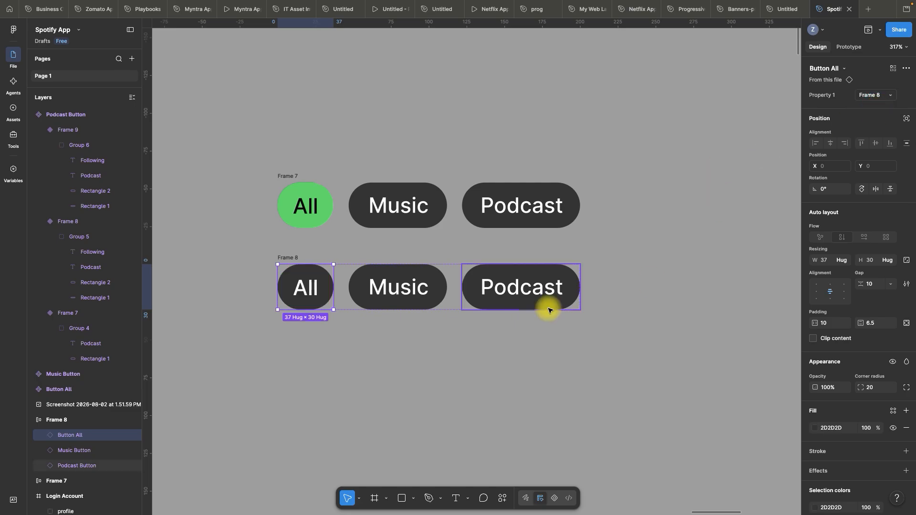
Switch the Music Button instance in the second row to its Frame 8 variant with the dark Following extension
{"action": "left_click", "coordinate": [433, 278]}
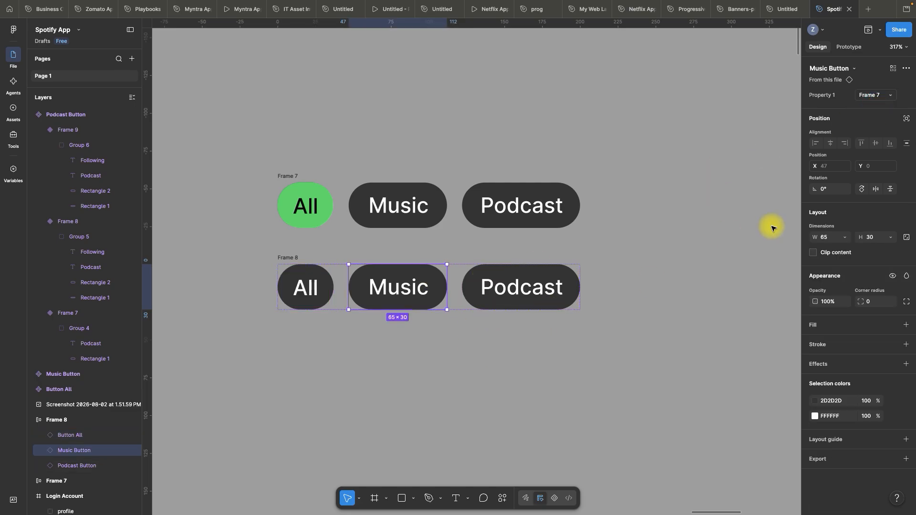
{"action": "left_click", "coordinate": [880, 97]}
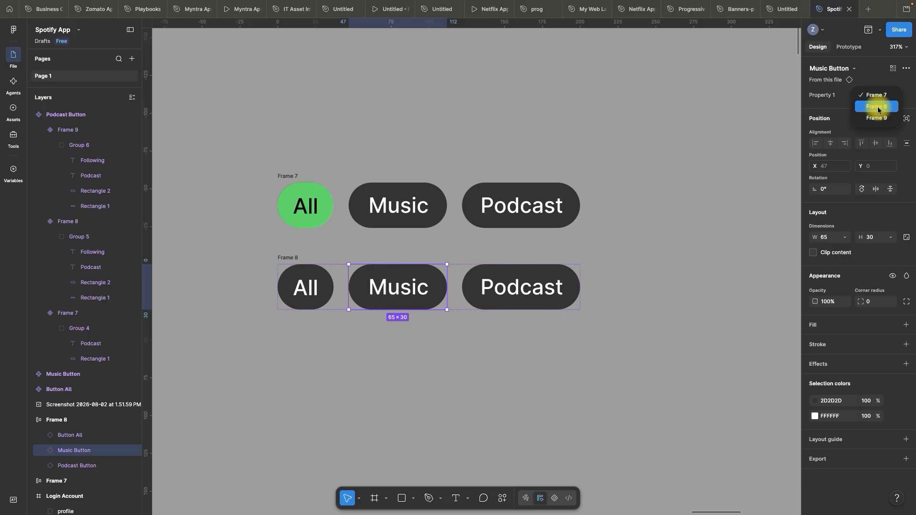
{"action": "left_click", "coordinate": [879, 107]}
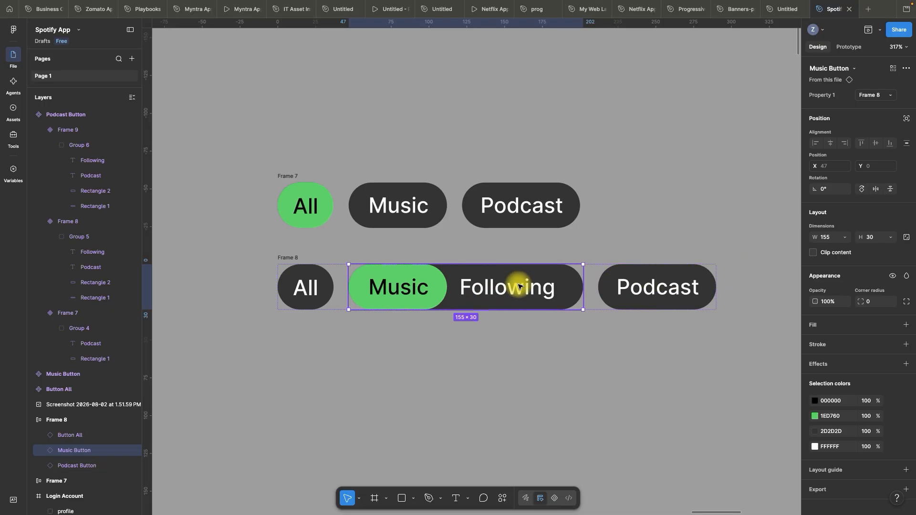
{"action": "left_click", "coordinate": [627, 148]}
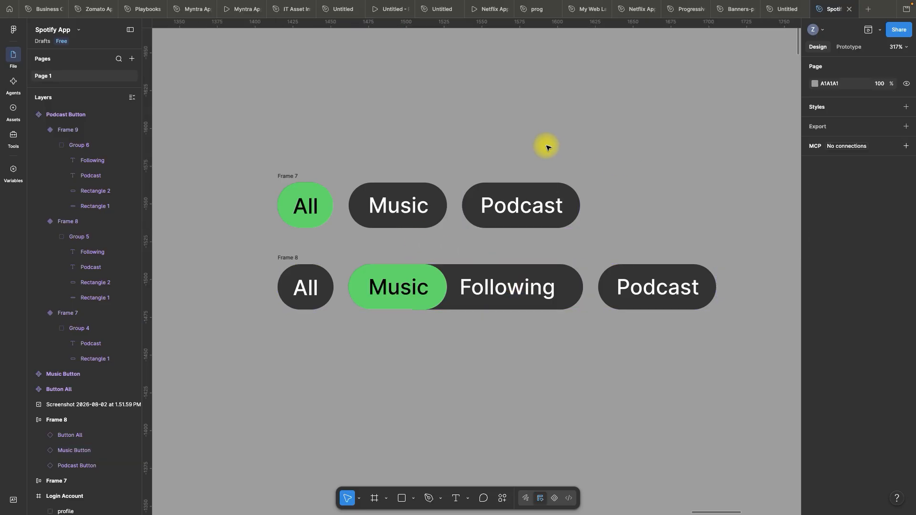
{"action": "scroll", "coordinate": [548, 147], "scroll_direction": "down", "scroll_amount": 1}
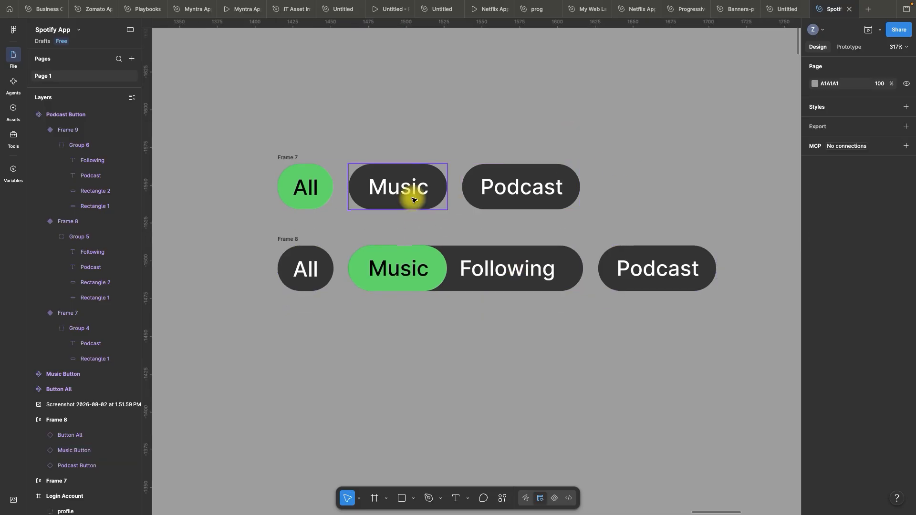
Duplicate the second button row directly below itself as a third row
{"action": "left_click_drag", "start_coordinate": [291, 239], "coordinate": [295, 315], "text": "alt"}
{"action": "left_click", "coordinate": [253, 300]}
{"action": "scroll", "coordinate": [253, 300], "scroll_direction": "down", "scroll_amount": 4}
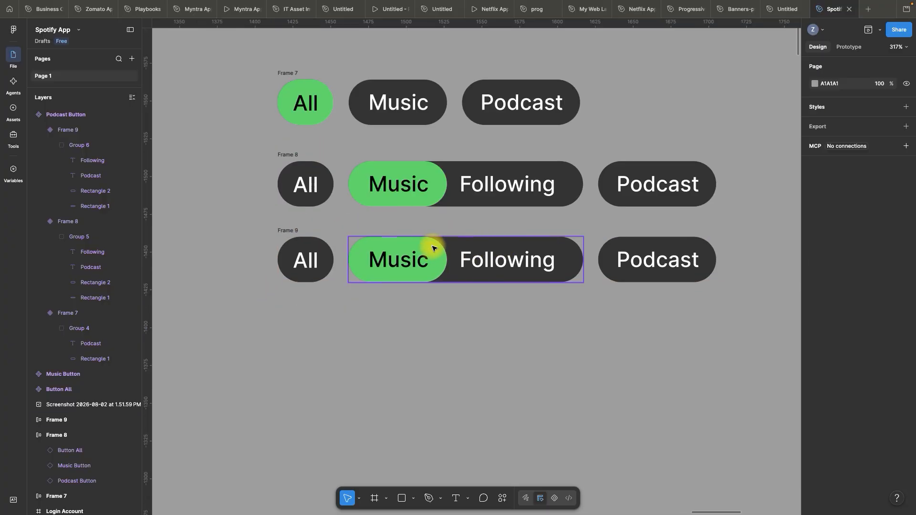
Switch the Music Button instance in the third row to its Frame 9 variant with the green Following extension
{"action": "left_click", "coordinate": [433, 248]}
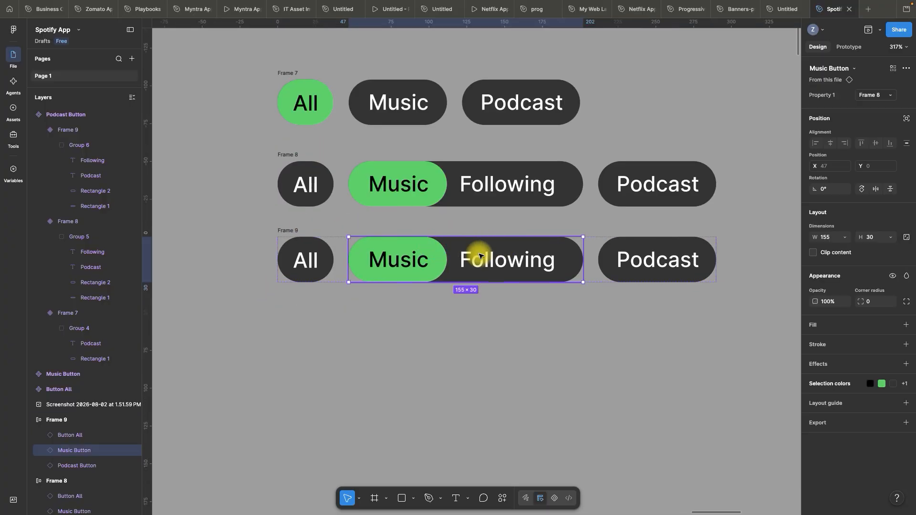
{"action": "left_click", "coordinate": [871, 97]}
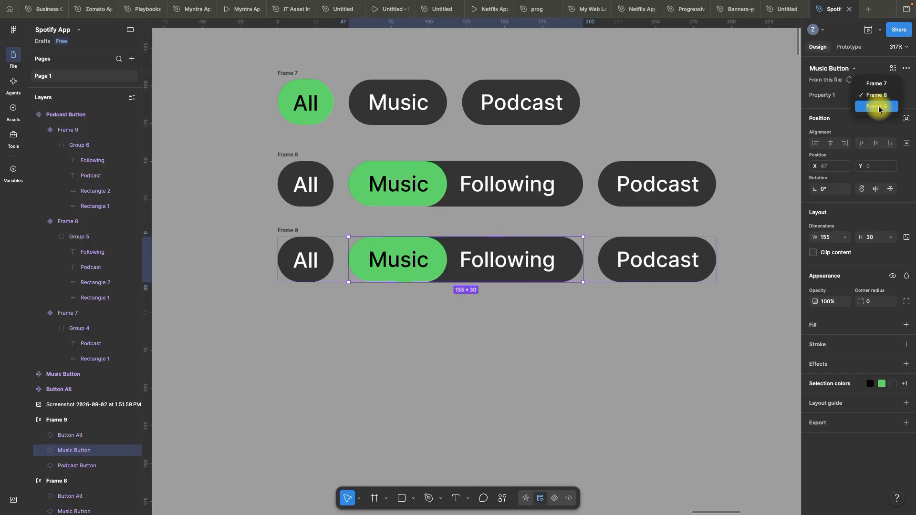
{"action": "left_click", "coordinate": [888, 108]}
{"action": "scroll", "coordinate": [402, 311], "scroll_direction": "down", "scroll_amount": 1}
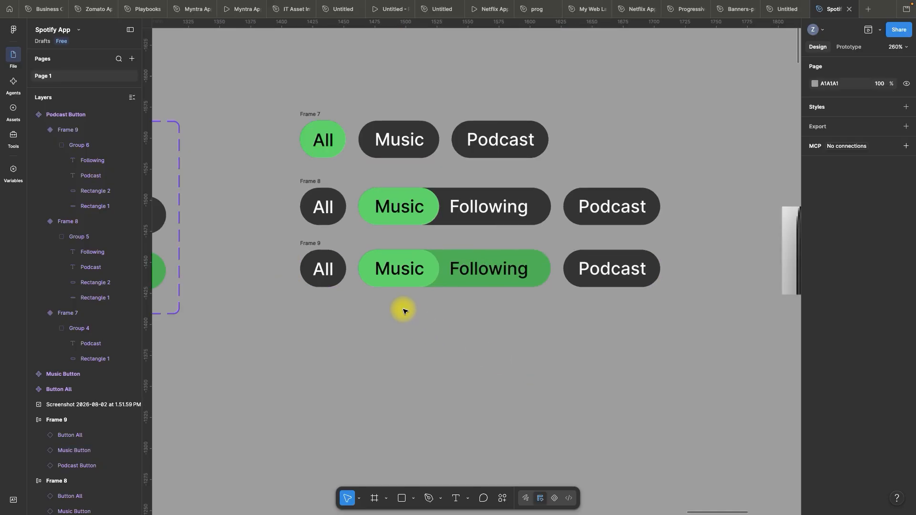
Duplicate the third button row below itself as a fourth row, aligned with the rows above
{"action": "key", "text": "space"}
{"action": "left_click_drag", "start_coordinate": [607, 375], "coordinate": [528, 334]}
{"action": "scroll", "coordinate": [544, 288], "scroll_direction": "down", "scroll_amount": 1}
{"action": "scroll", "coordinate": [545, 287], "scroll_direction": "down", "scroll_amount": 1}
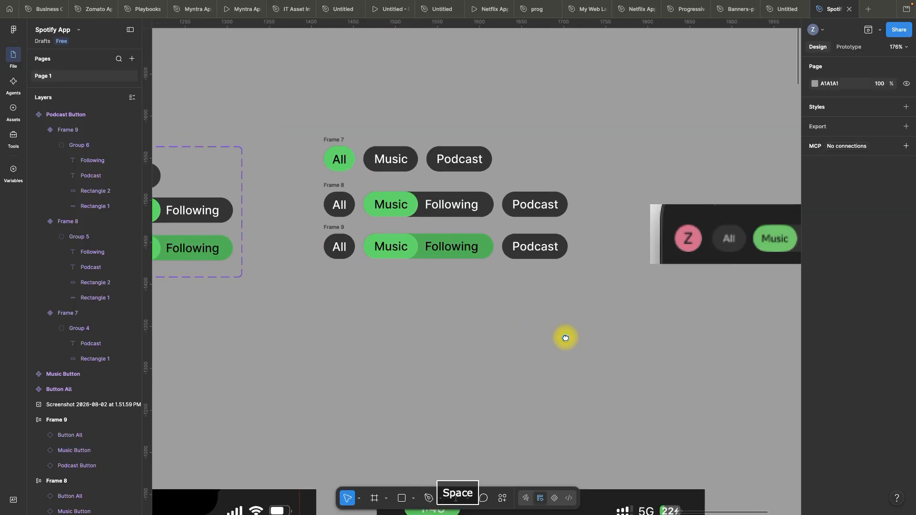
{"action": "left_click", "coordinate": [329, 197]}
{"action": "left_click_drag", "start_coordinate": [330, 196], "coordinate": [320, 239]}
{"action": "key", "text": "Escape"}
{"action": "scroll", "coordinate": [424, 222], "scroll_direction": "up", "scroll_amount": 2}
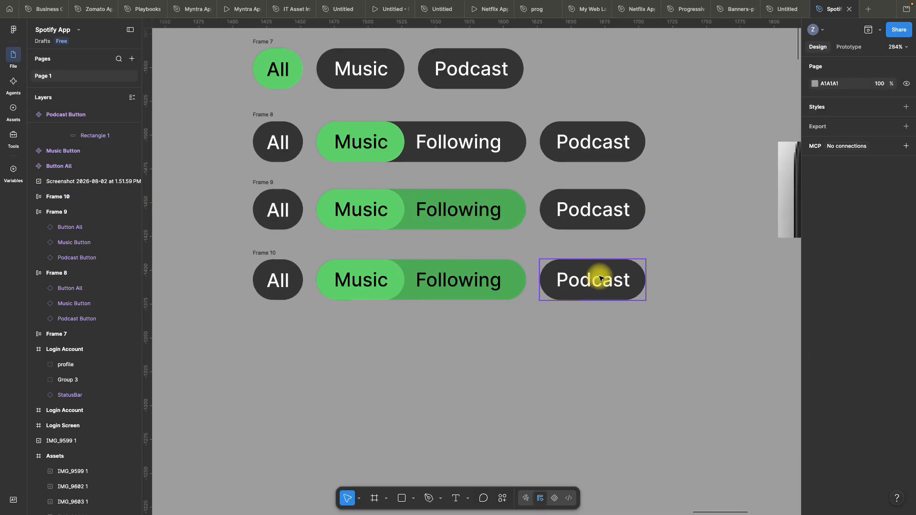
Switch the Music Button instance in the fourth row back to its plain Frame 7 variant
{"action": "left_click", "coordinate": [382, 269]}
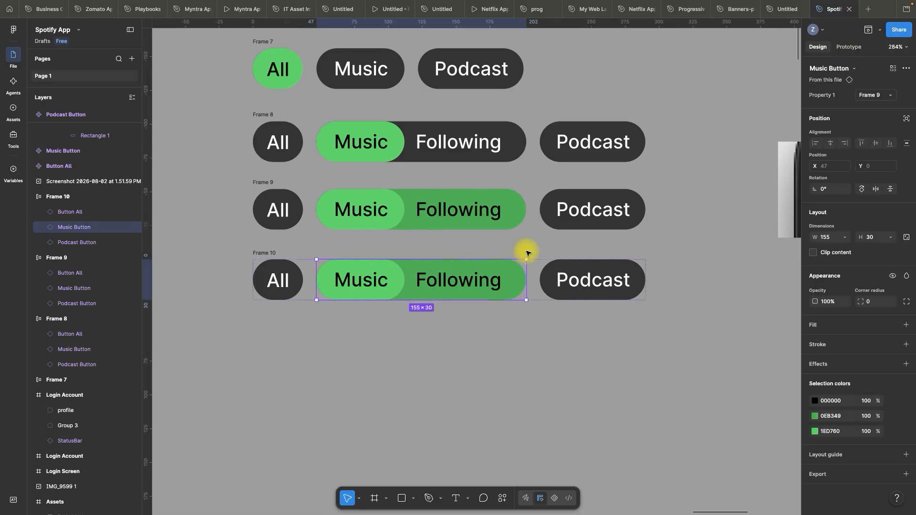
{"action": "left_click", "coordinate": [875, 95]}
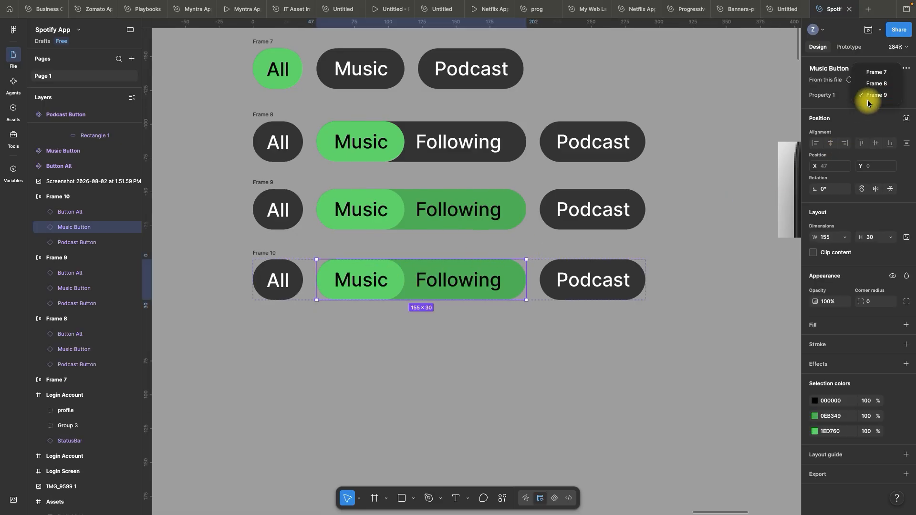
{"action": "left_click", "coordinate": [874, 74]}
Switch the Podcast Button instance in the fourth row to its Frame 8 variant with the dark Following extension
{"action": "left_click", "coordinate": [506, 266]}
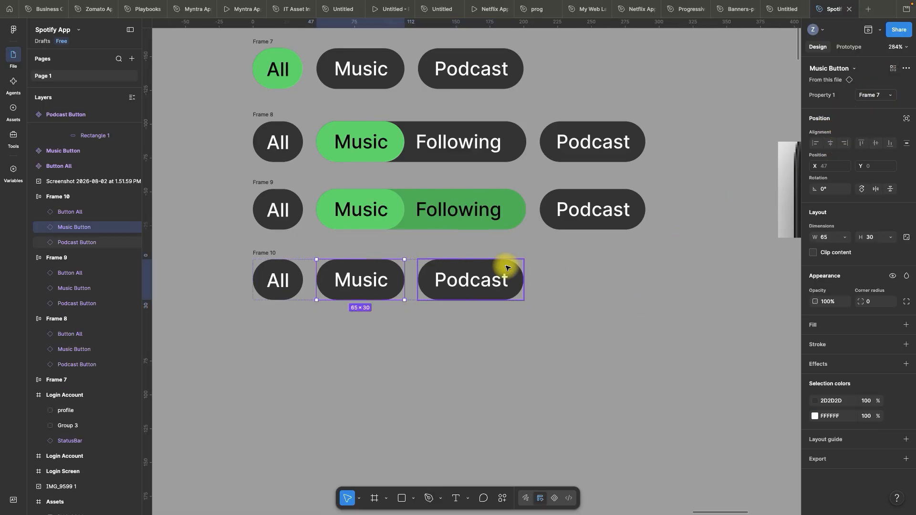
{"action": "left_click", "coordinate": [872, 95]}
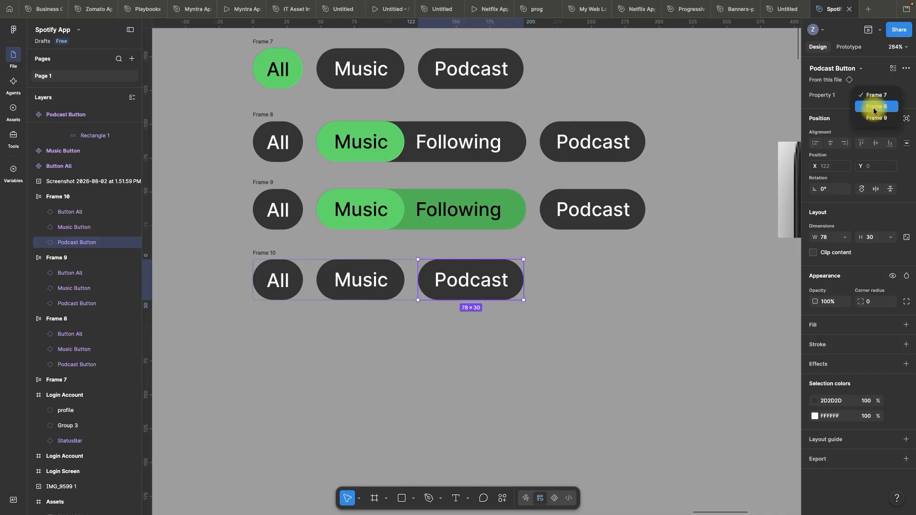
{"action": "left_click", "coordinate": [874, 107]}
{"action": "left_click", "coordinate": [641, 359]}
{"action": "scroll", "coordinate": [390, 194], "scroll_direction": "down", "scroll_amount": 4}
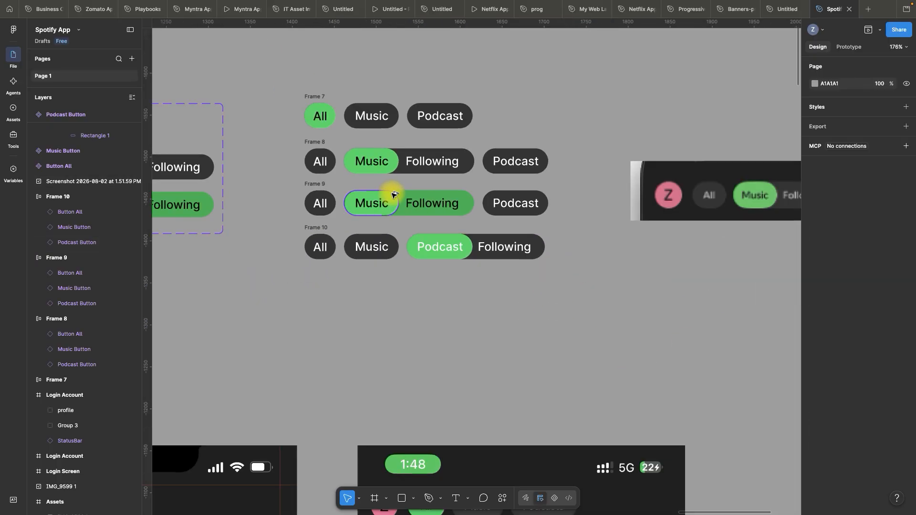
Duplicate the fourth button row below itself as a fifth row, at X 1415, Y -1360
{"action": "key", "text": "space"}
{"action": "left_click_drag", "start_coordinate": [528, 335], "coordinate": [527, 307]}
{"action": "scroll", "coordinate": [451, 277], "scroll_direction": "up", "scroll_amount": 2}
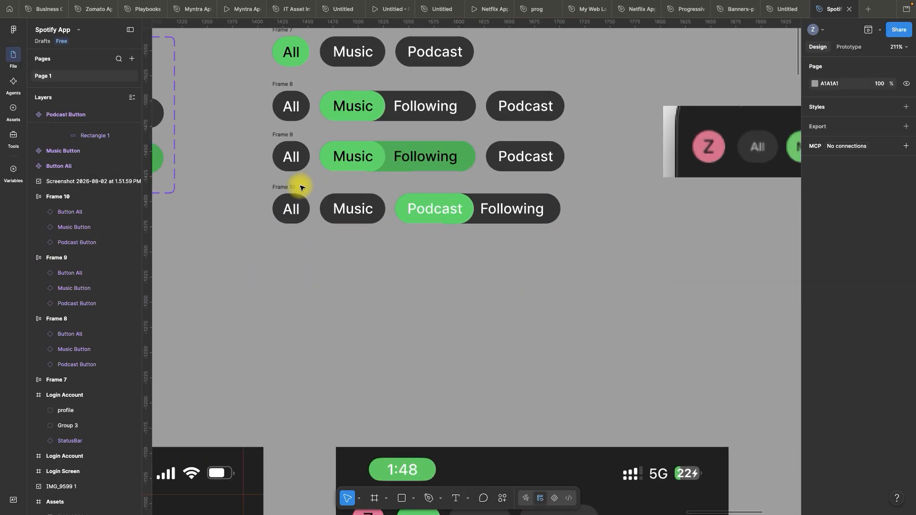
{"action": "left_click_drag", "start_coordinate": [293, 186], "coordinate": [288, 237]}
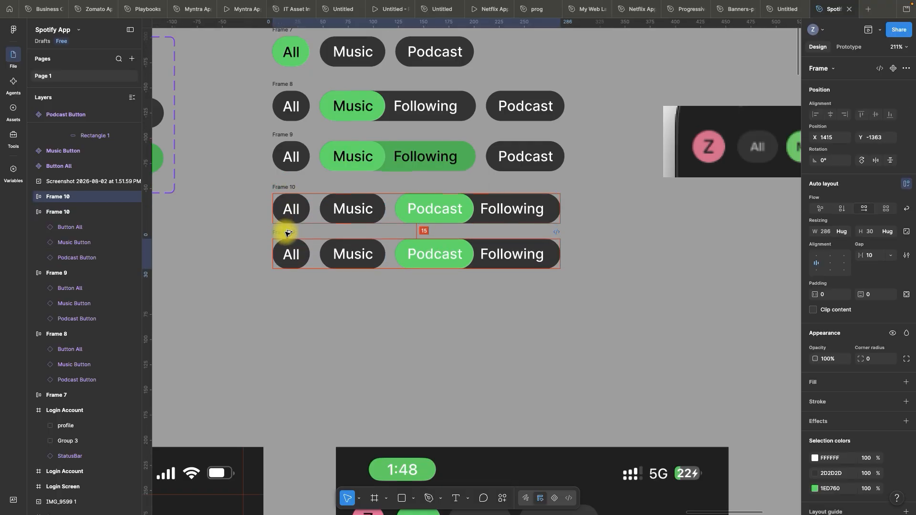
{"action": "scroll", "coordinate": [488, 236], "scroll_direction": "up", "scroll_amount": 2}
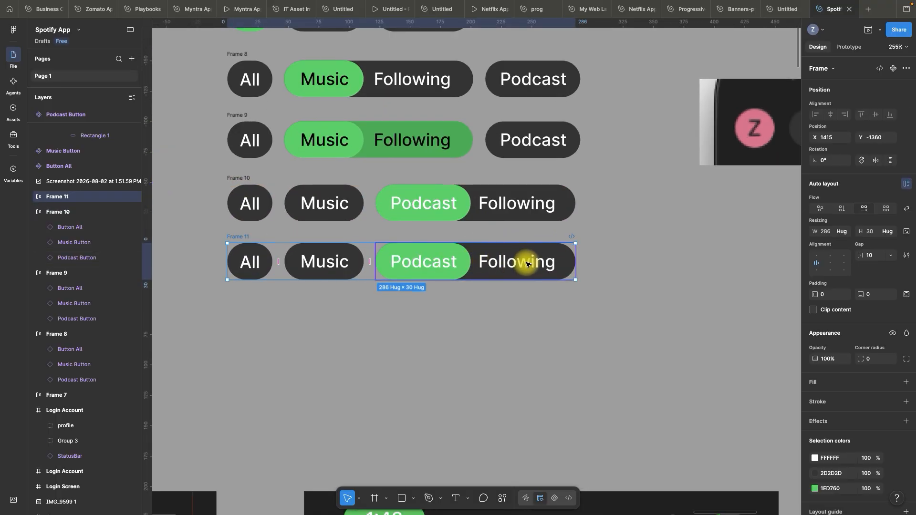
Switch the Podcast Button instance in the fifth row to its Frame 9 variant with the green Following extension
{"action": "left_click", "coordinate": [488, 252]}
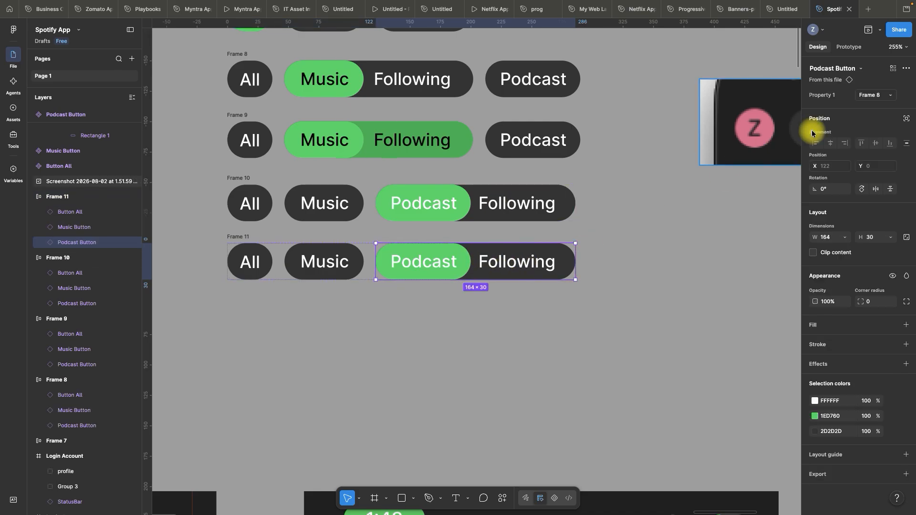
{"action": "left_click", "coordinate": [873, 95]}
{"action": "left_click", "coordinate": [877, 107]}
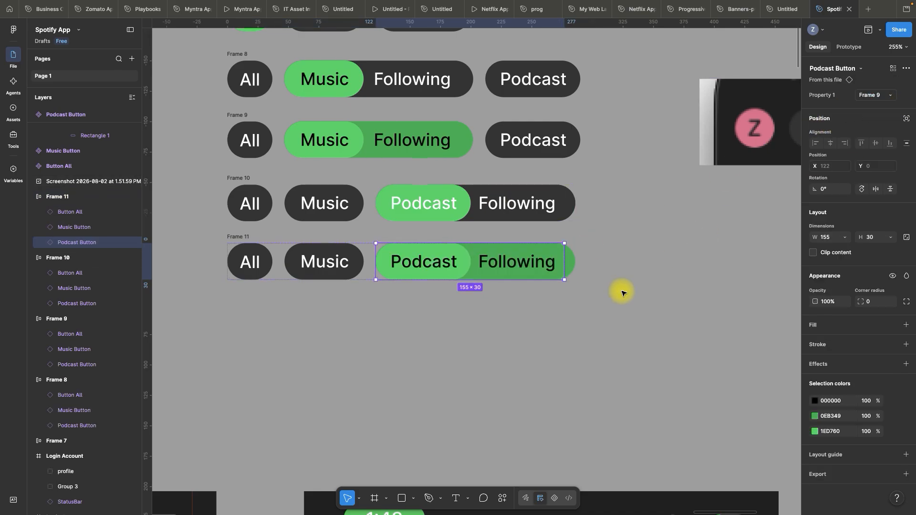
Combine the five filter button rows, Frame 7 to Frame 11, into a single component set with each row as a variant
{"action": "left_click", "coordinate": [535, 327]}
{"action": "scroll", "coordinate": [425, 272], "scroll_direction": "down", "scroll_amount": 5}
{"action": "key", "text": "space"}
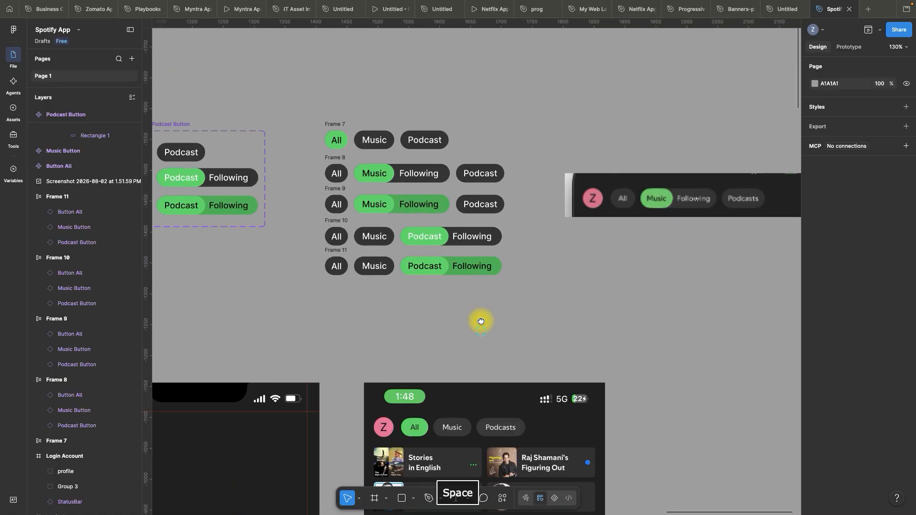
{"action": "scroll", "coordinate": [479, 321], "scroll_direction": "up", "scroll_amount": 3}
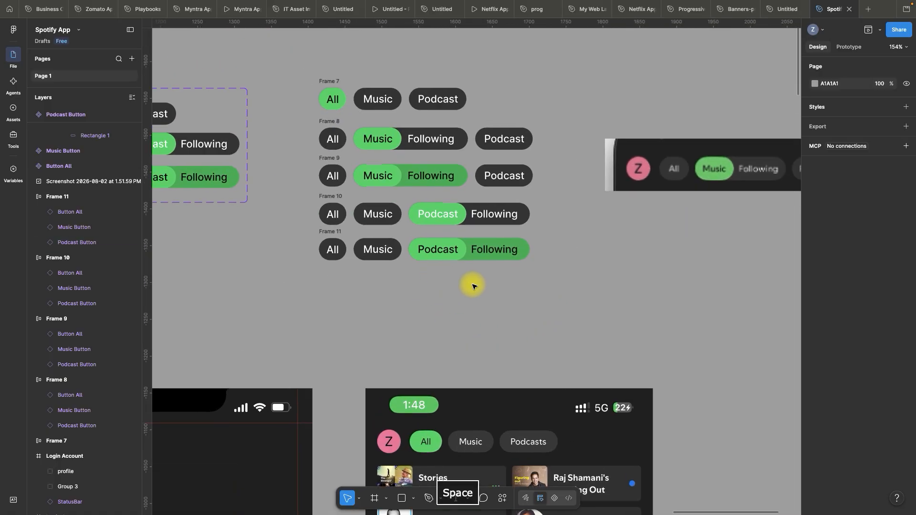
{"action": "scroll", "coordinate": [465, 291], "scroll_direction": "up", "scroll_amount": 1}
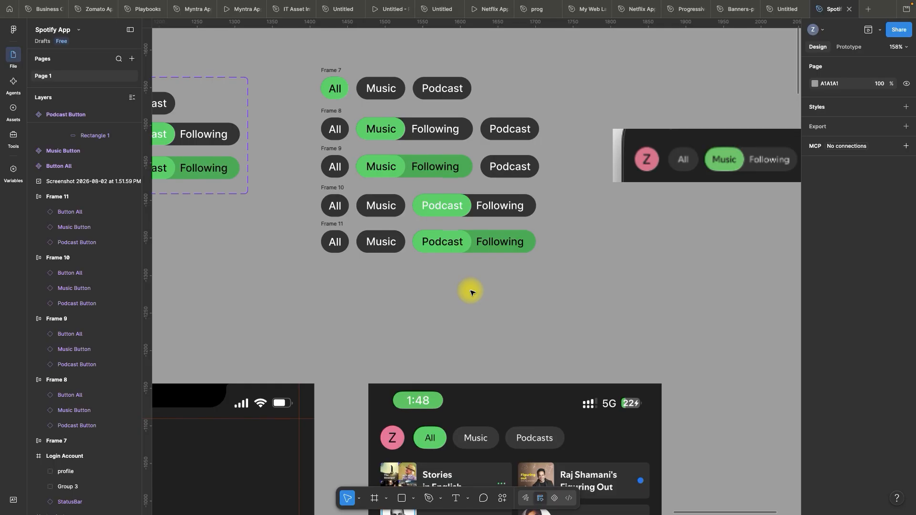
{"action": "scroll", "coordinate": [388, 291], "scroll_direction": "up", "scroll_amount": 2}
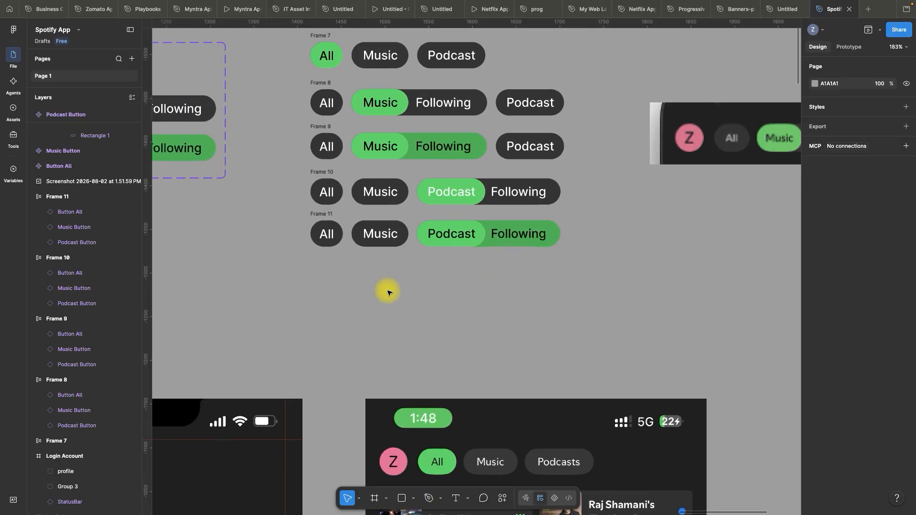
{"action": "scroll", "coordinate": [484, 285], "scroll_direction": "down", "scroll_amount": 3}
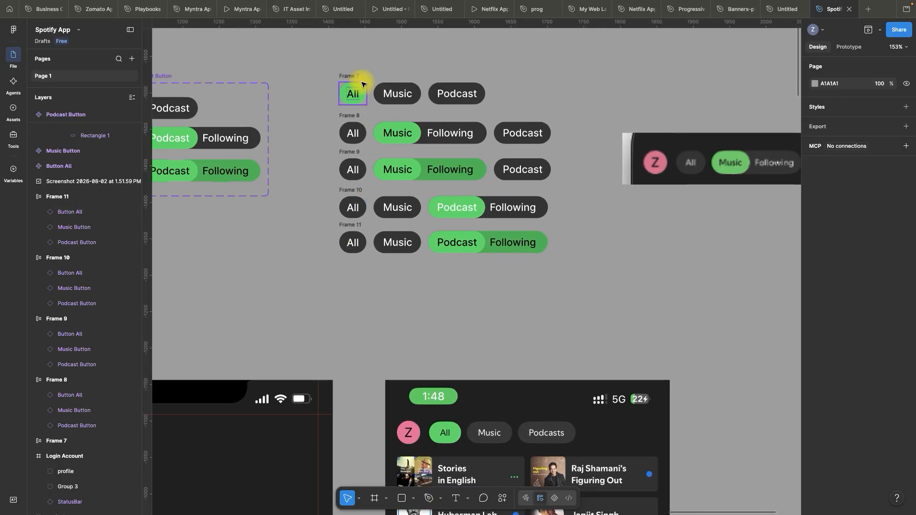
{"action": "left_click", "coordinate": [468, 299]}
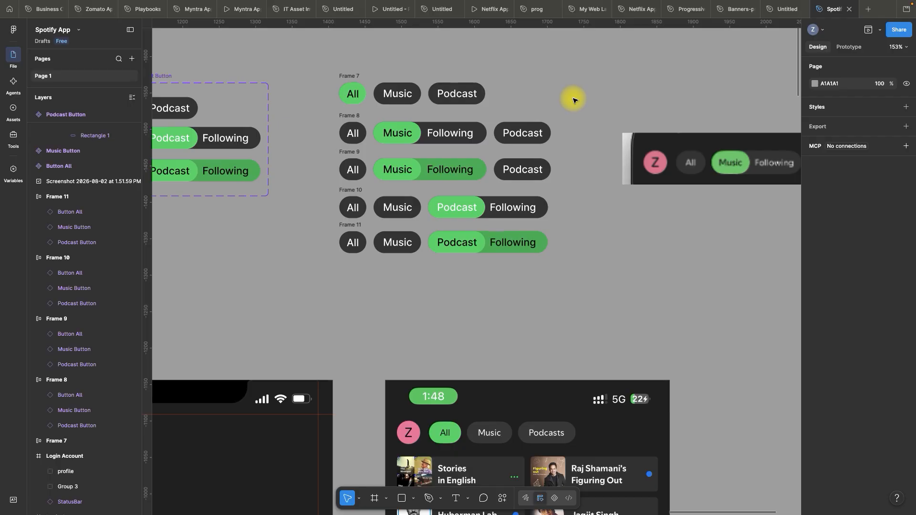
{"action": "left_click_drag", "start_coordinate": [316, 60], "coordinate": [569, 291]}
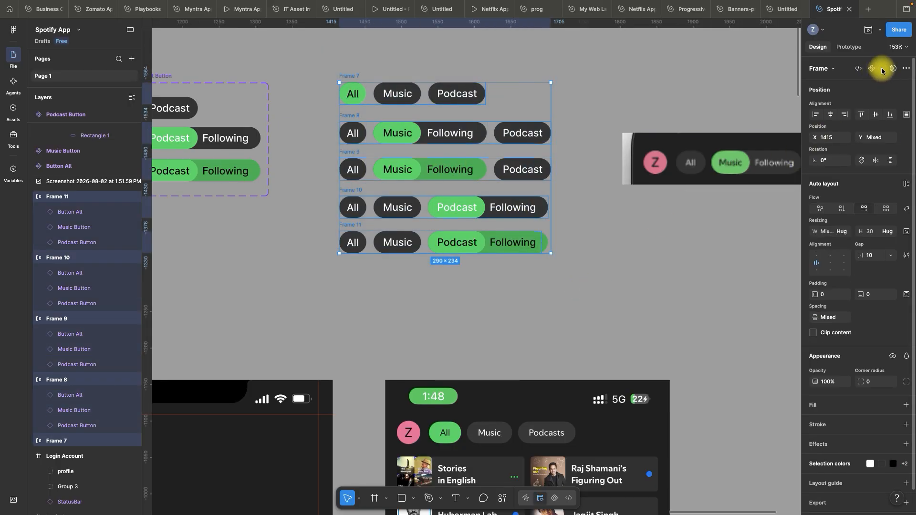
{"action": "left_click", "coordinate": [881, 69]}
{"action": "left_click", "coordinate": [825, 112]}
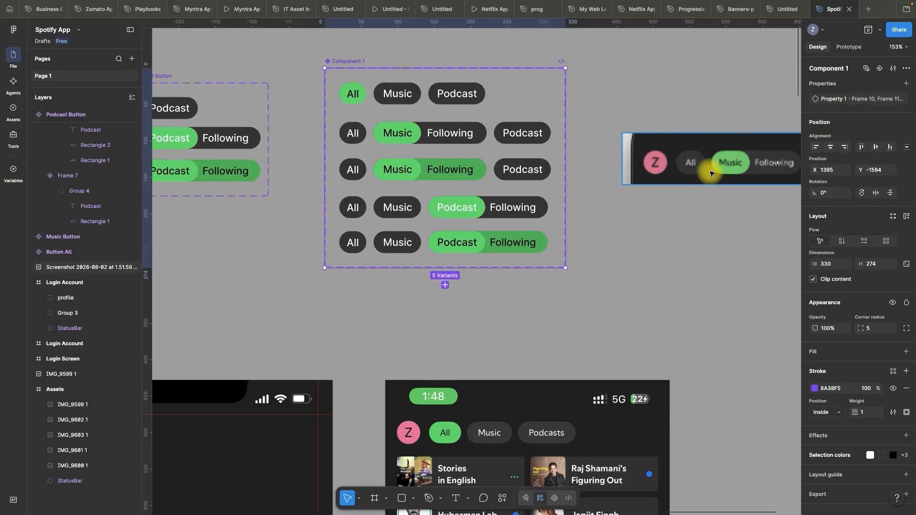
{"action": "left_click", "coordinate": [666, 258]}
Add an on-click Change to prototype interaction from the Music button in the set's first row to the Frame 8 variant
{"action": "scroll", "coordinate": [497, 122], "scroll_direction": "up", "scroll_amount": 3}
{"action": "key", "text": "space"}
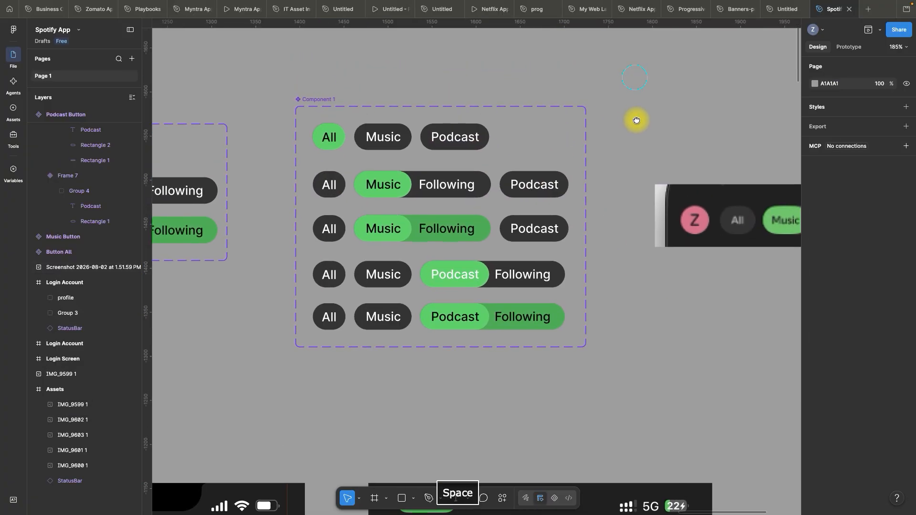
{"action": "scroll", "coordinate": [432, 96], "scroll_direction": "up", "scroll_amount": 5}
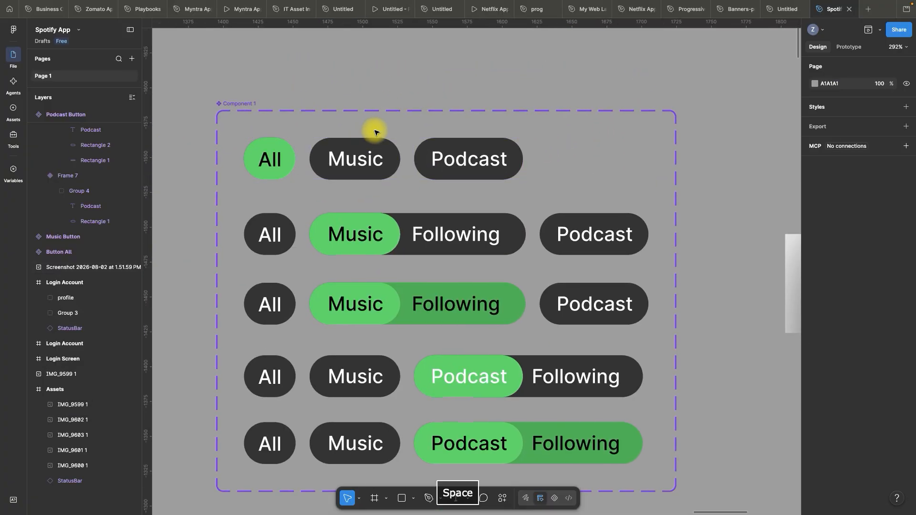
{"action": "left_click", "coordinate": [360, 153]}
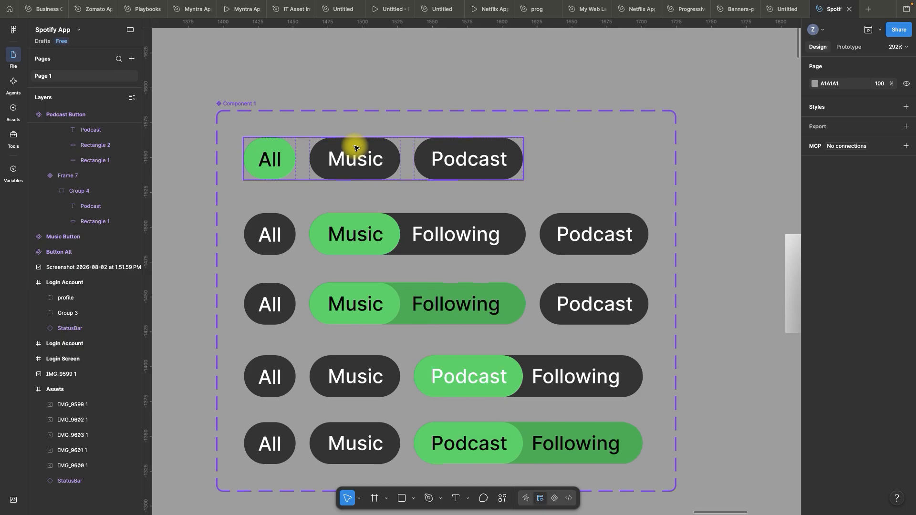
{"action": "double_click", "coordinate": [355, 148]}
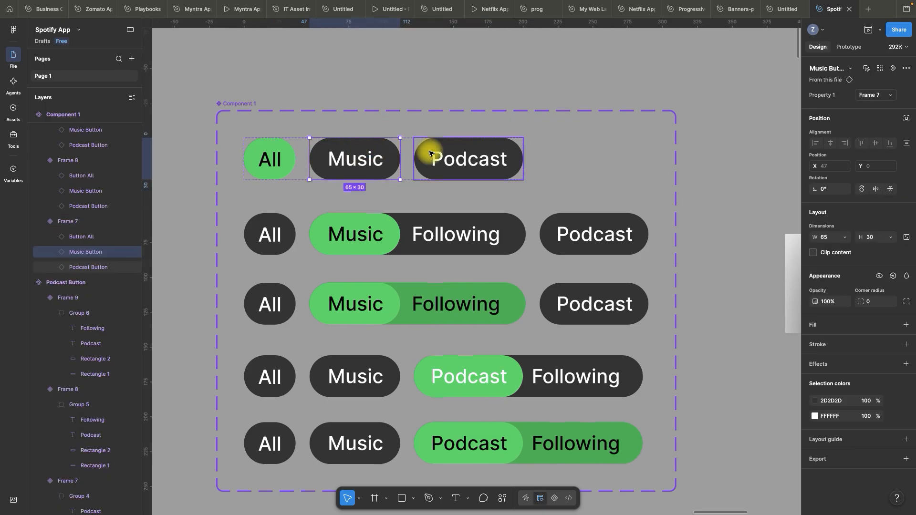
{"action": "left_click", "coordinate": [850, 48]}
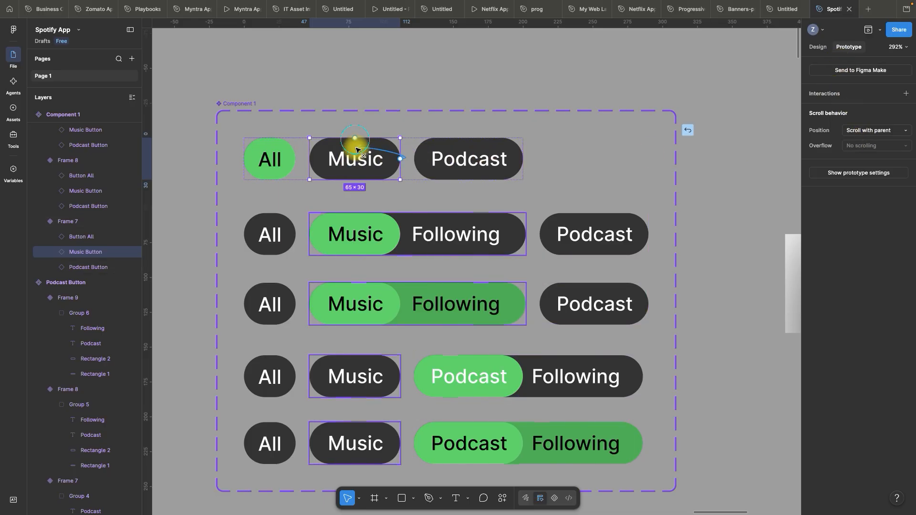
{"action": "left_click_drag", "start_coordinate": [400, 158], "coordinate": [359, 182]}
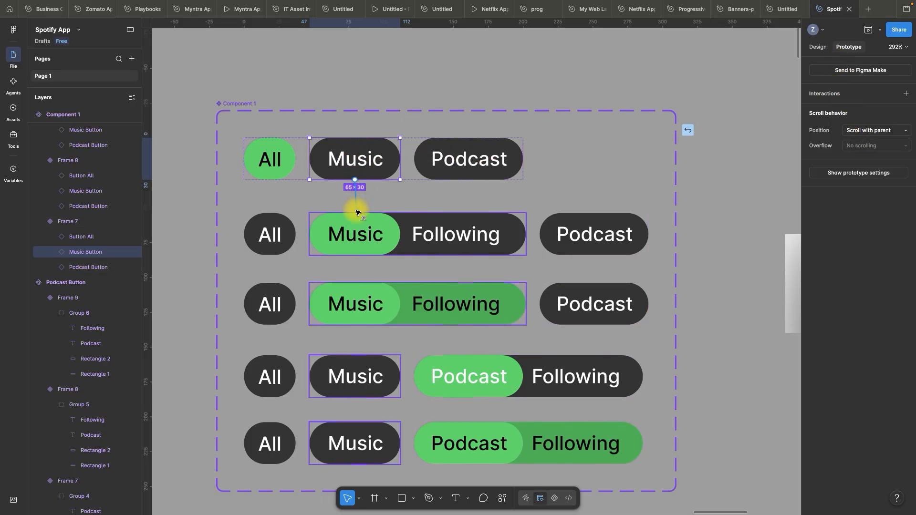
{"action": "left_click_drag", "start_coordinate": [359, 215], "coordinate": [364, 211]}
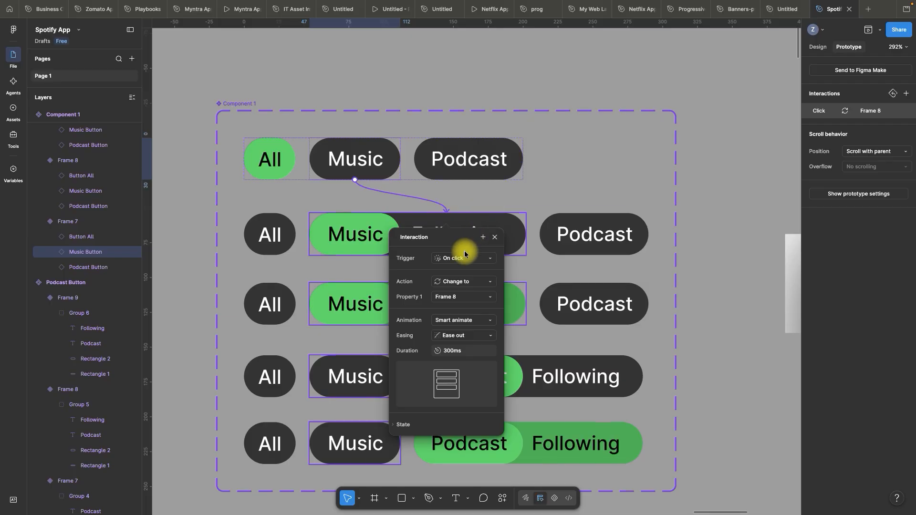
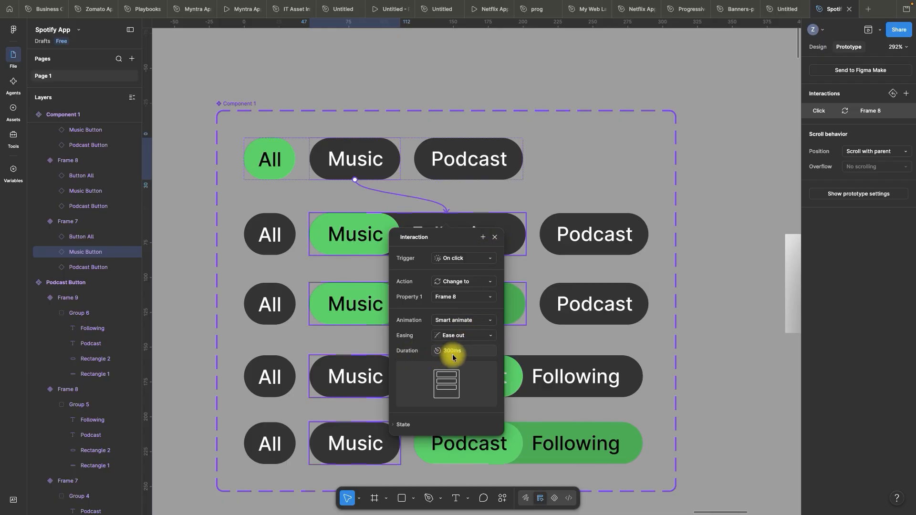
Add an on-click Change to interaction from the Following text in the set's second row to the Frame 9 variant
{"action": "left_click", "coordinate": [495, 238]}
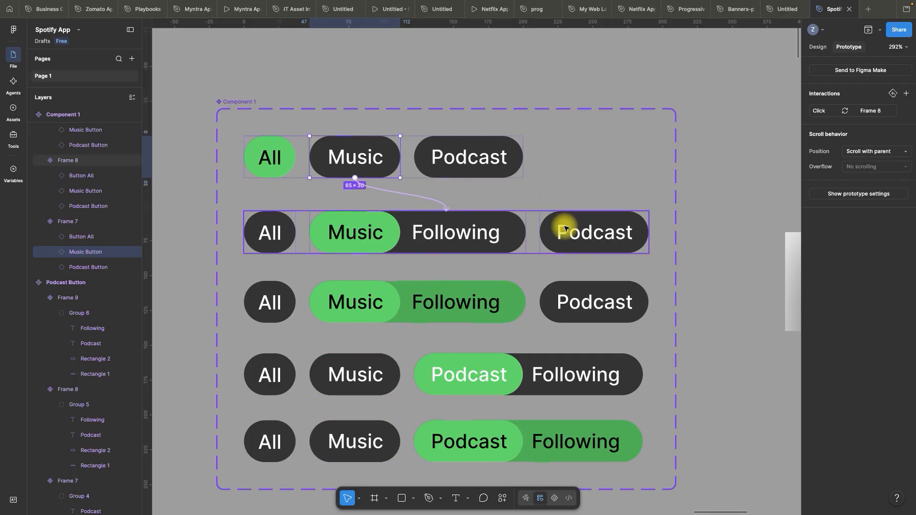
{"action": "scroll", "coordinate": [563, 227], "scroll_direction": "down", "scroll_amount": 2}
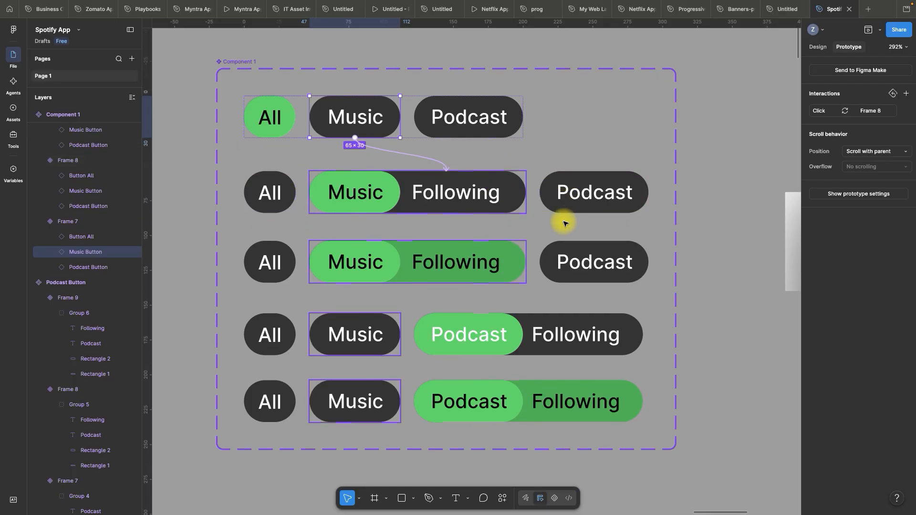
{"action": "double_click", "coordinate": [467, 192]}
{"action": "double_click", "coordinate": [476, 195]}
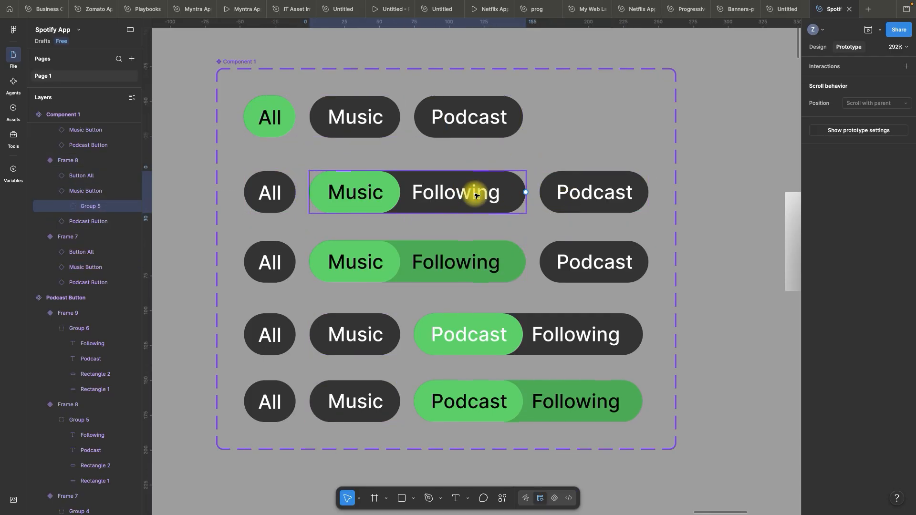
{"action": "double_click", "coordinate": [473, 193]}
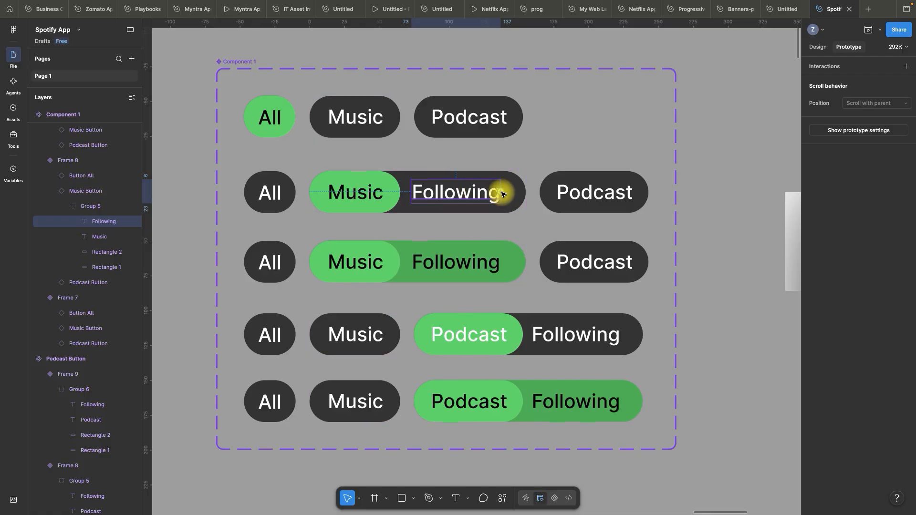
{"action": "left_click_drag", "start_coordinate": [480, 237], "coordinate": [480, 245]}
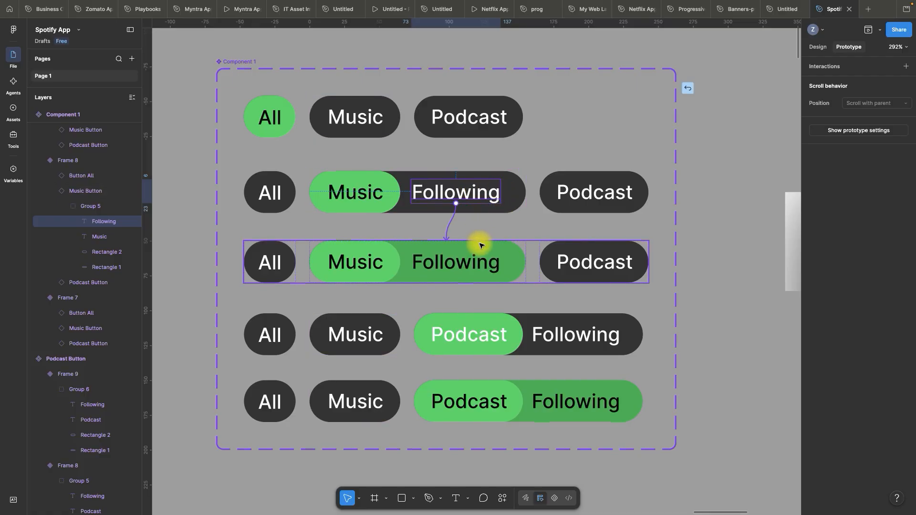
{"action": "left_click_drag", "start_coordinate": [480, 245], "coordinate": [502, 241]}
{"action": "scroll", "coordinate": [523, 219], "scroll_direction": "down", "scroll_amount": 1}
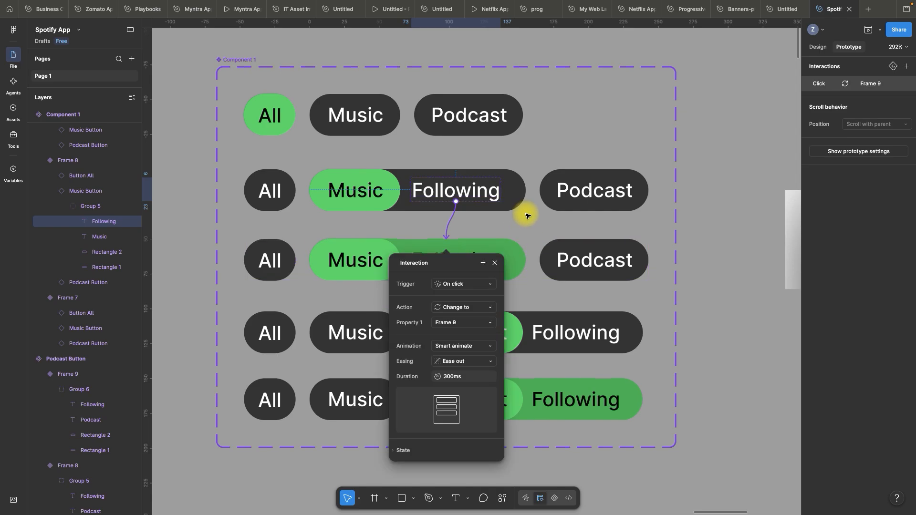
{"action": "left_click", "coordinate": [494, 263]}
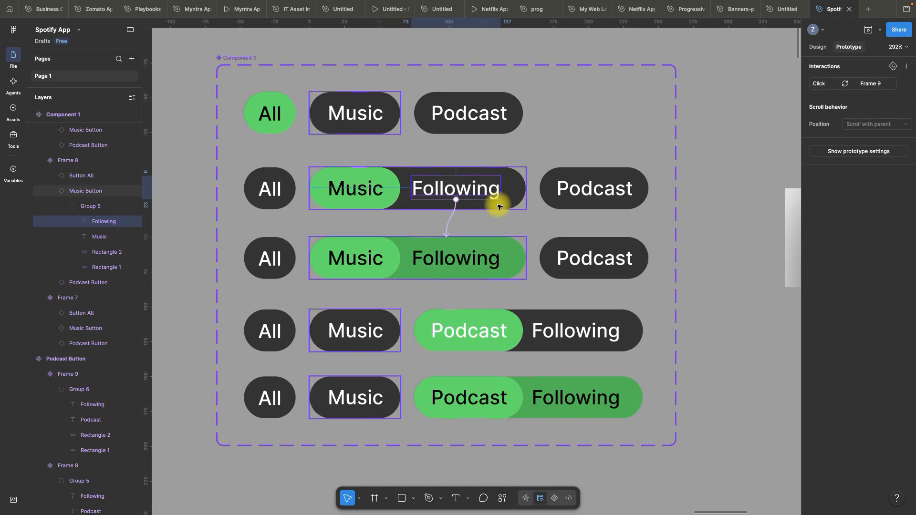
Add an on-click Change to interaction from the Podcast button in the third row to the Frame 10 variant
{"action": "scroll", "coordinate": [497, 204], "scroll_direction": "down", "scroll_amount": 5}
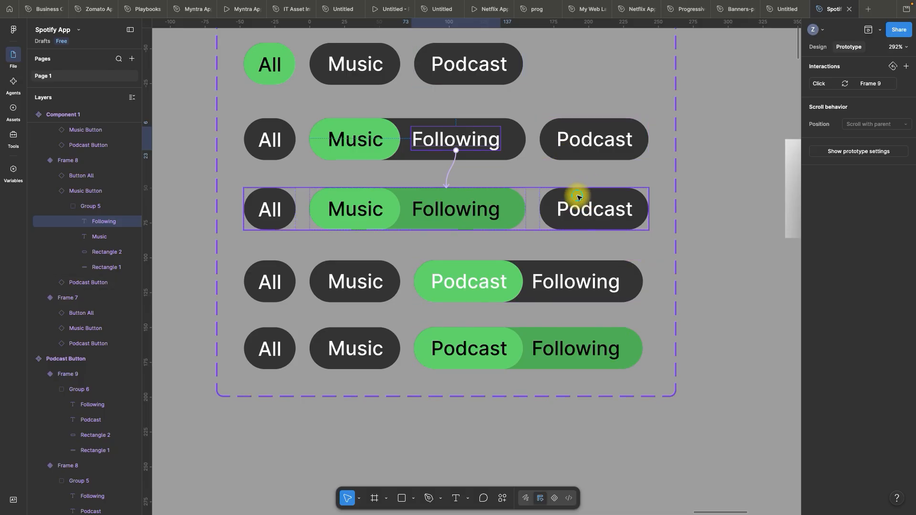
{"action": "left_click", "coordinate": [577, 198]}
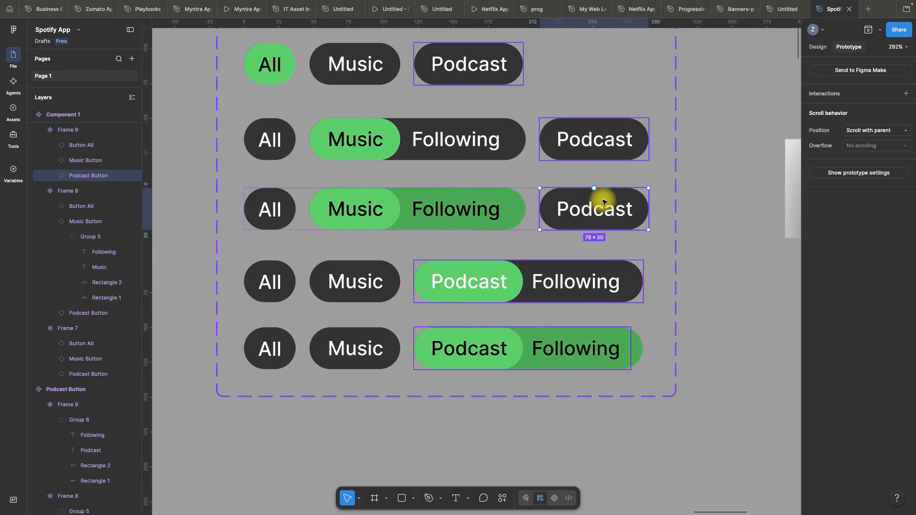
{"action": "left_click_drag", "start_coordinate": [595, 191], "coordinate": [444, 263]}
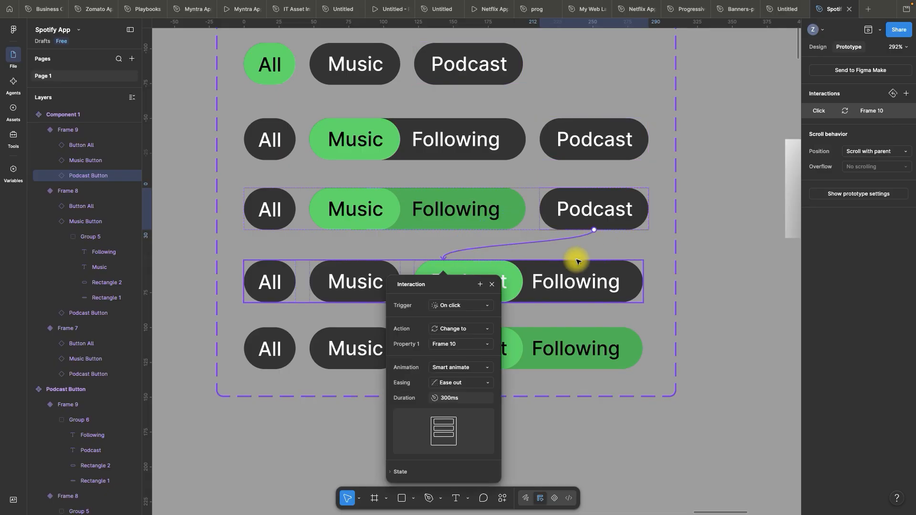
{"action": "left_click", "coordinate": [492, 284]}
Add an on-click Change to interaction from the Following text in the fourth row to the Frame 11 variant
{"action": "left_click", "coordinate": [597, 285]}
{"action": "left_click", "coordinate": [598, 285]}
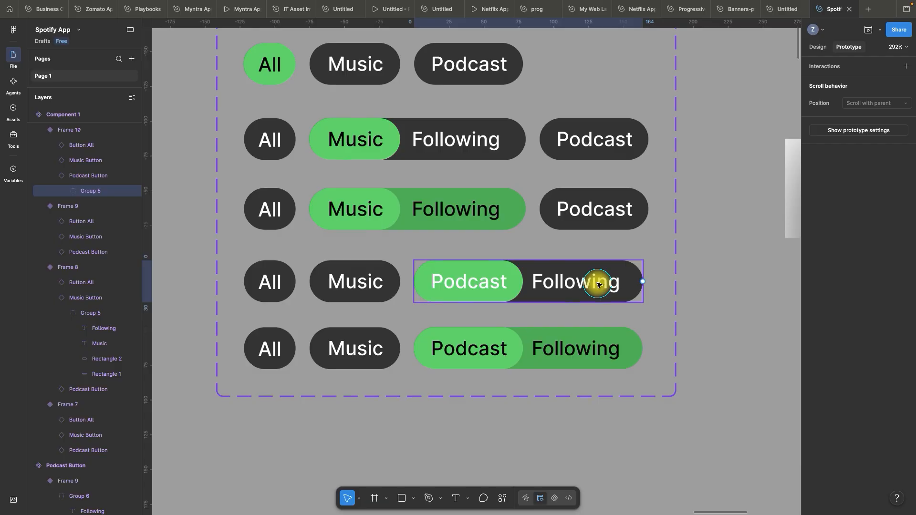
{"action": "left_click", "coordinate": [597, 286]}
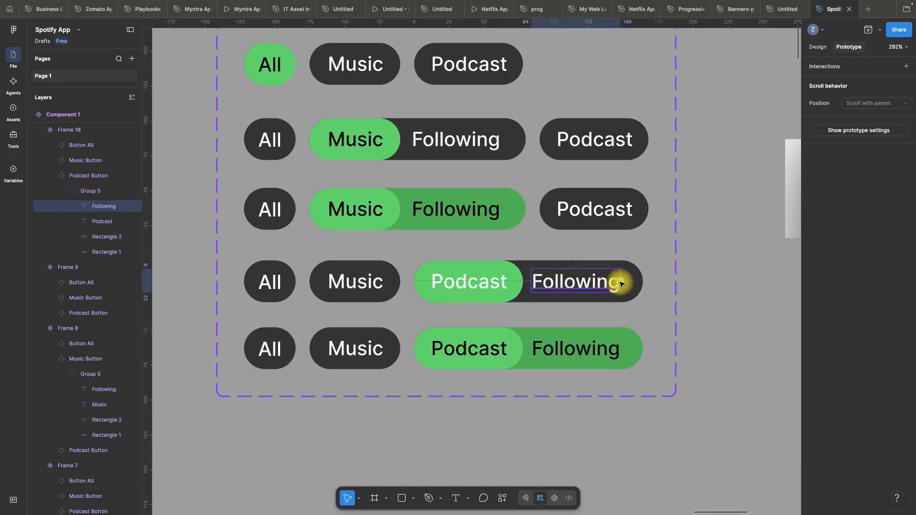
{"action": "left_click_drag", "start_coordinate": [621, 284], "coordinate": [538, 342]}
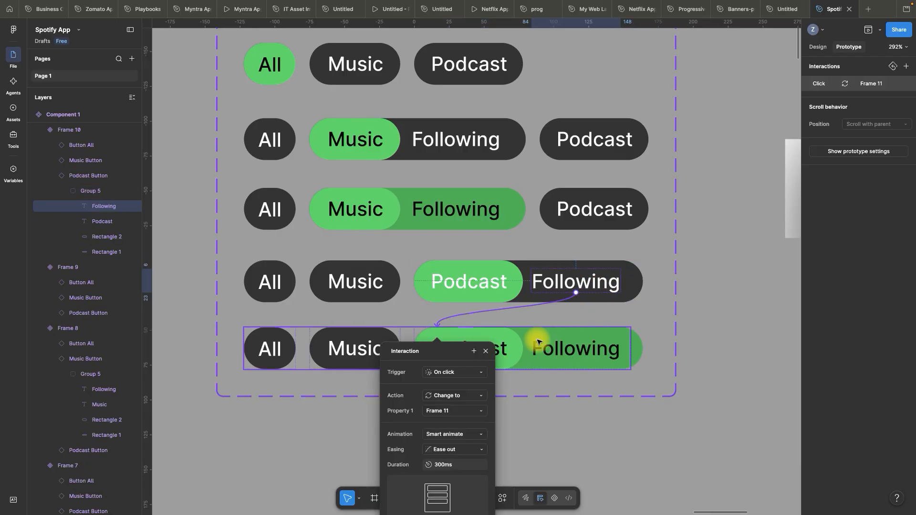
{"action": "left_click", "coordinate": [486, 352]}
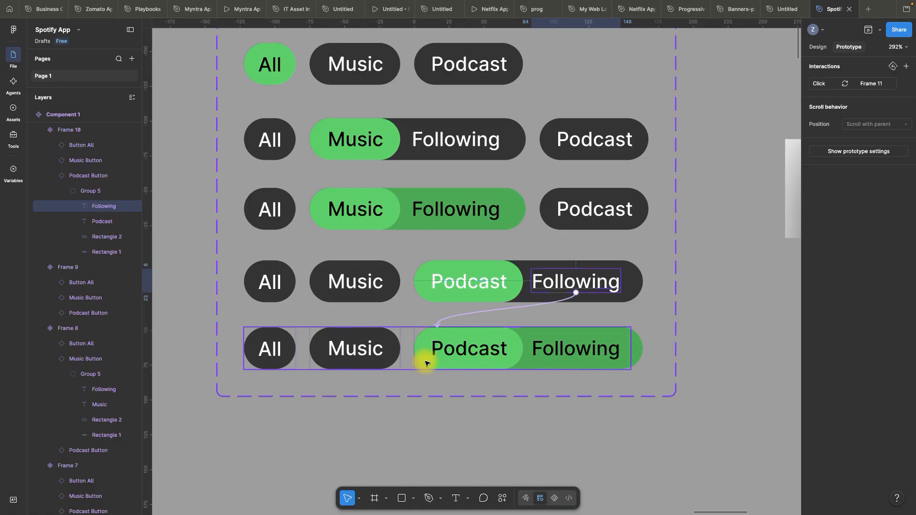
Add an on-click Change to interaction from the All button in the fifth row back to the Frame 7 variant
{"action": "left_click", "coordinate": [270, 348]}
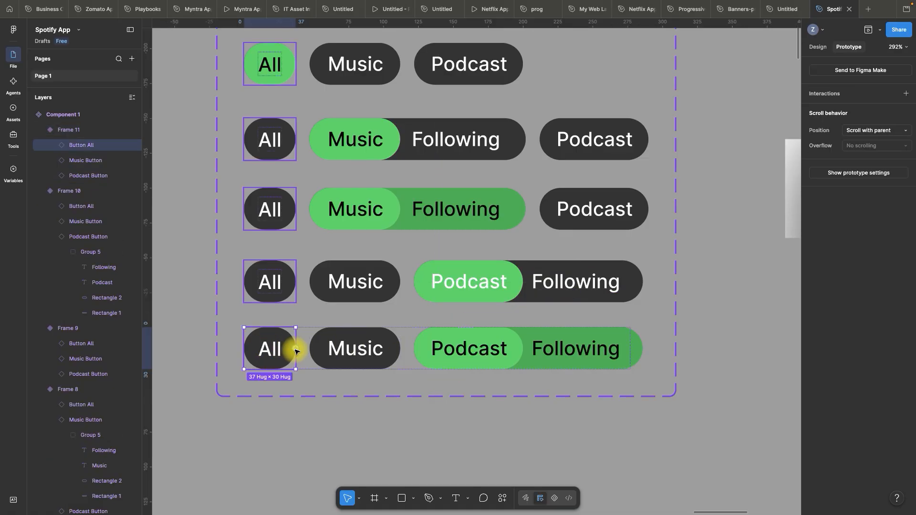
{"action": "left_click_drag", "start_coordinate": [297, 350], "coordinate": [294, 56]}
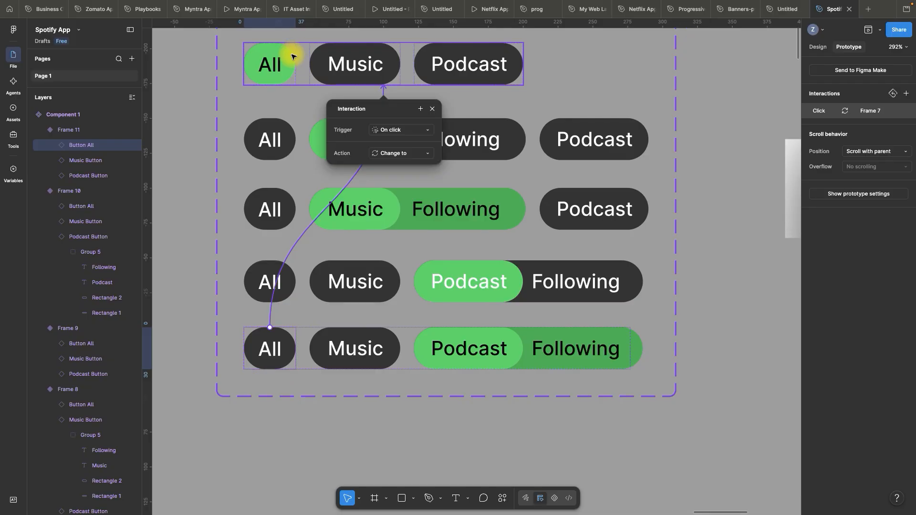
{"action": "left_click", "coordinate": [434, 109]}
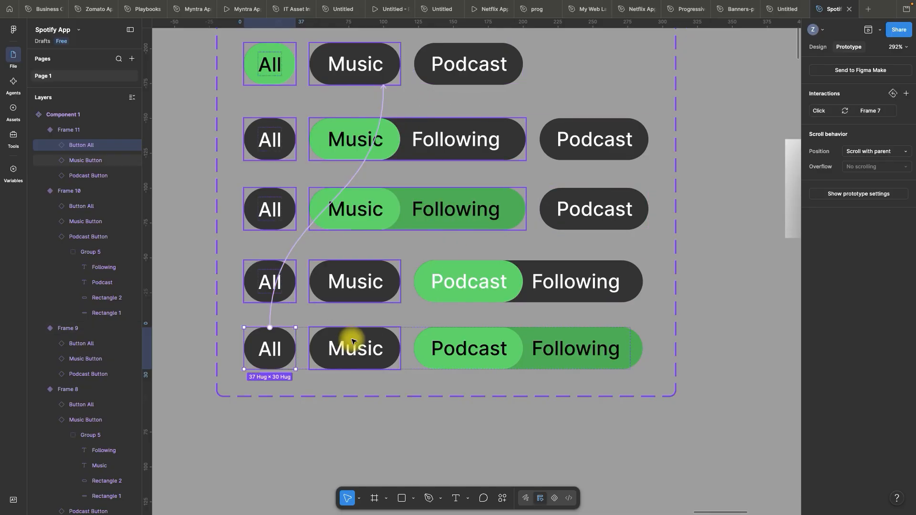
Add an on-click Change to interaction from the Music button in the fifth row to the Frame 8 variant
{"action": "left_click", "coordinate": [351, 341]}
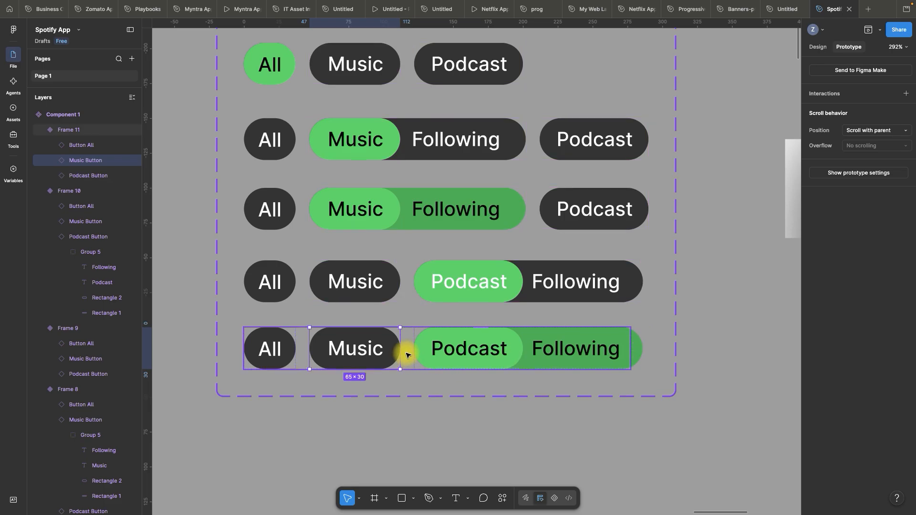
{"action": "left_click_drag", "start_coordinate": [407, 356], "coordinate": [377, 152]}
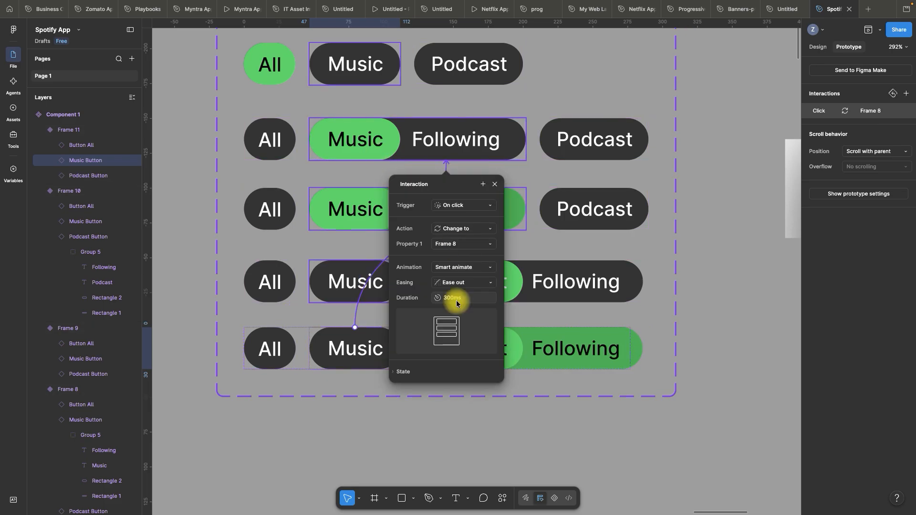
{"action": "left_click", "coordinate": [495, 185]}
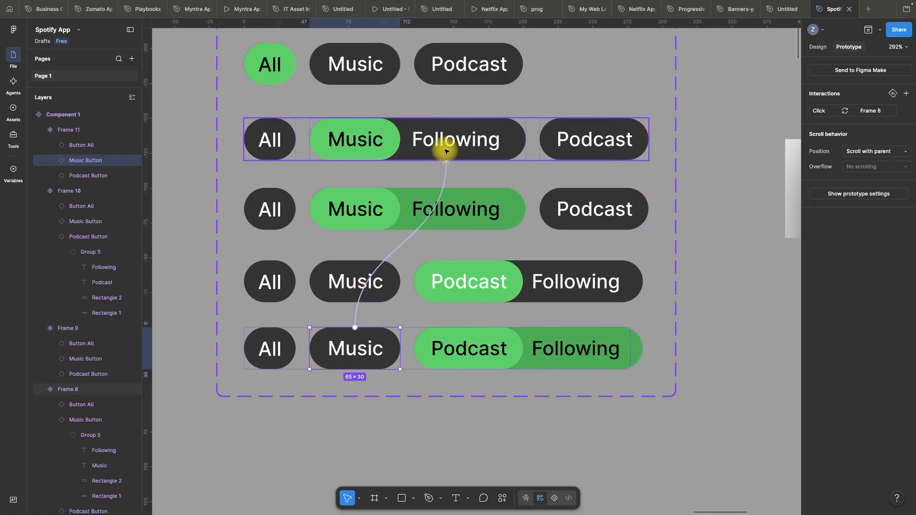
Rename the component set of five button rows as "option button"
{"action": "left_click", "coordinate": [519, 364]}
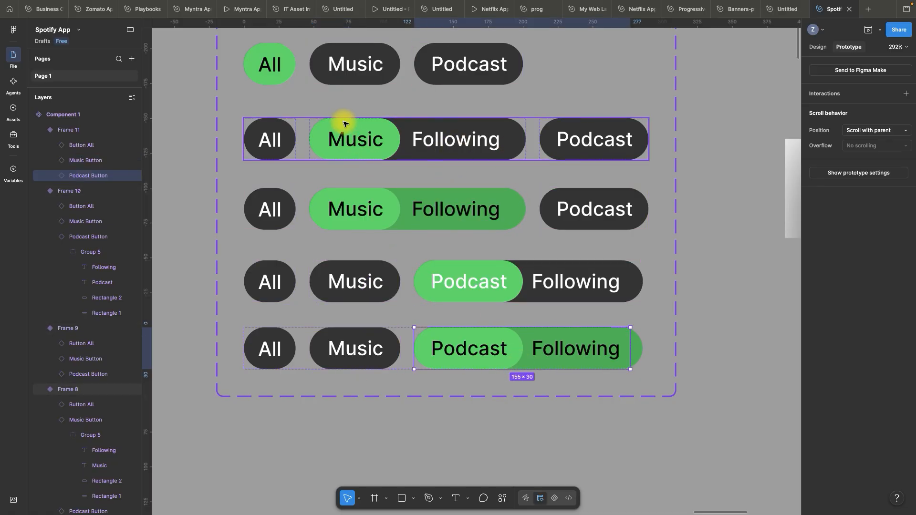
{"action": "scroll", "coordinate": [377, 198], "scroll_direction": "down", "scroll_amount": 5}
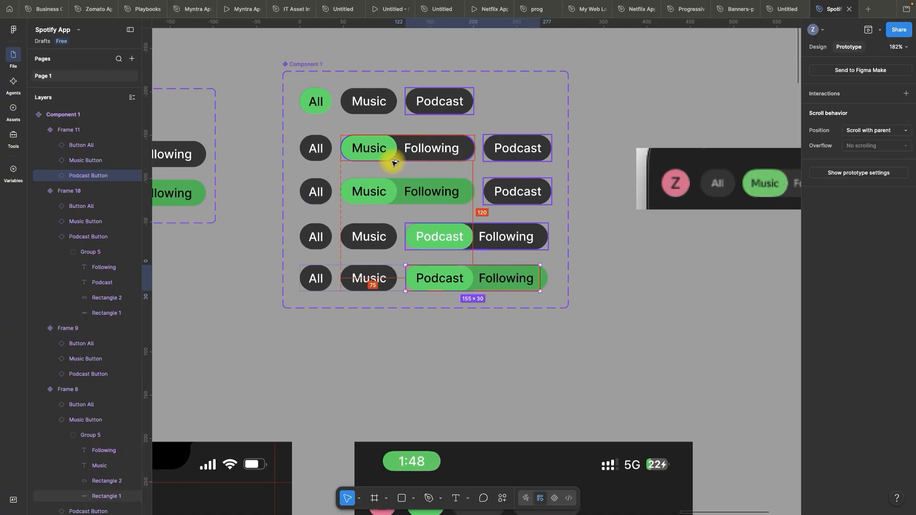
{"action": "left_click", "coordinate": [310, 67]}
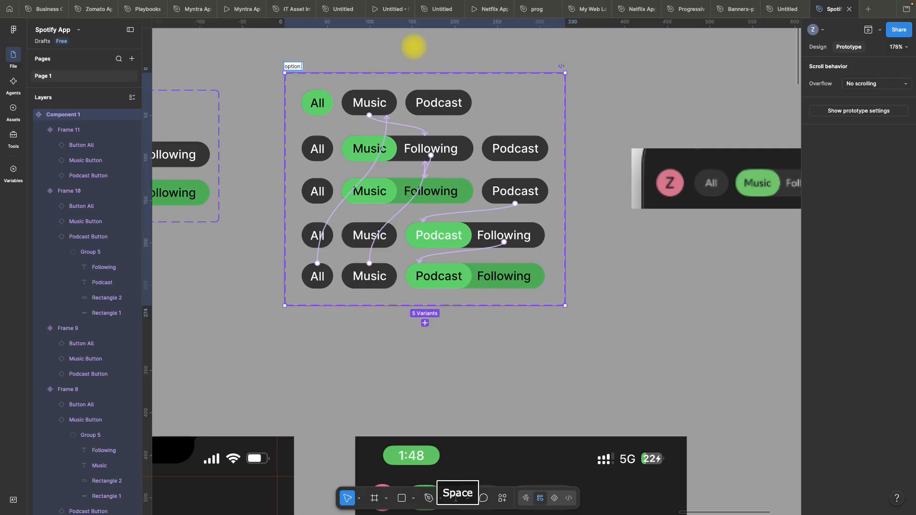
{"action": "type", "text": "button"}
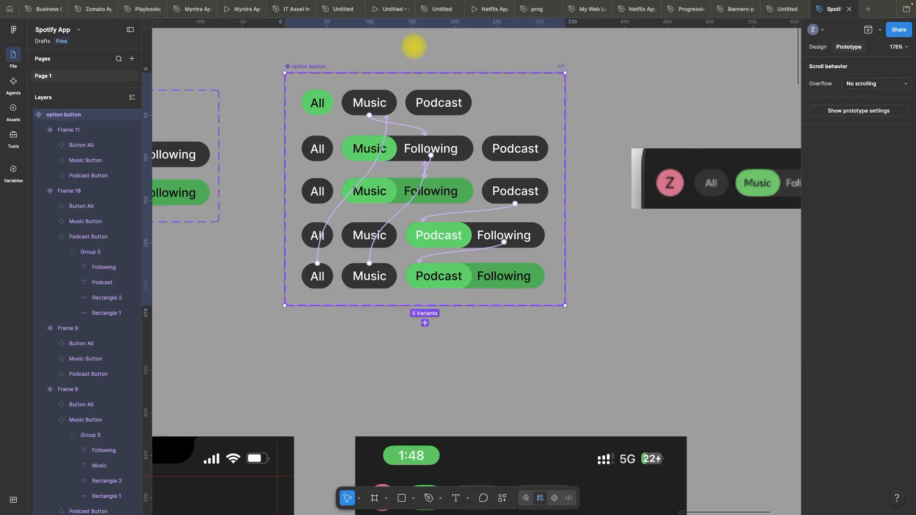
{"action": "left_click", "coordinate": [415, 47]}
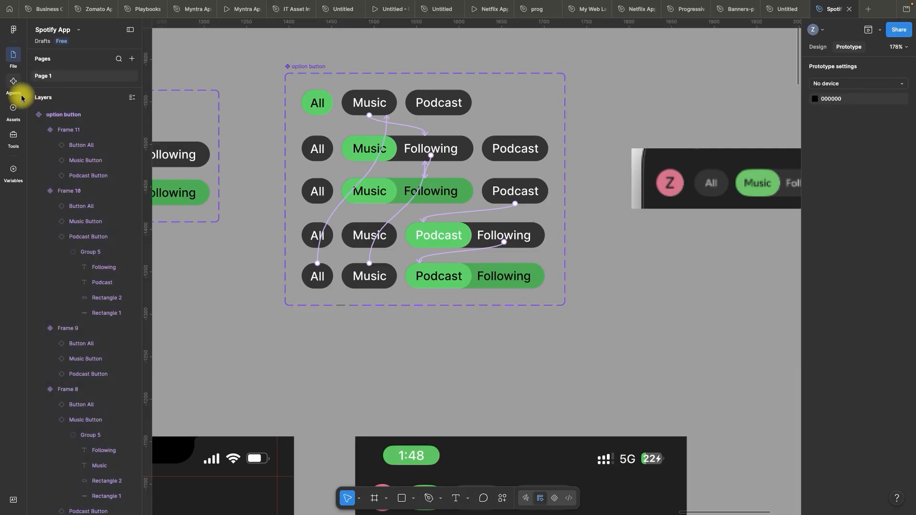
Insert an instance of the option button component into the Login Account frame, beside the pink Z profile circle
{"action": "left_click", "coordinate": [10, 121]}
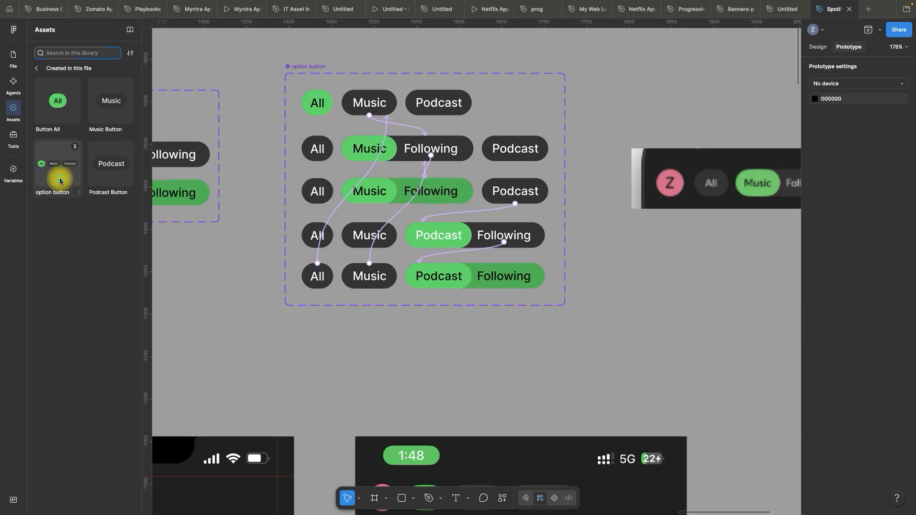
{"action": "left_click_drag", "start_coordinate": [60, 180], "coordinate": [313, 420]}
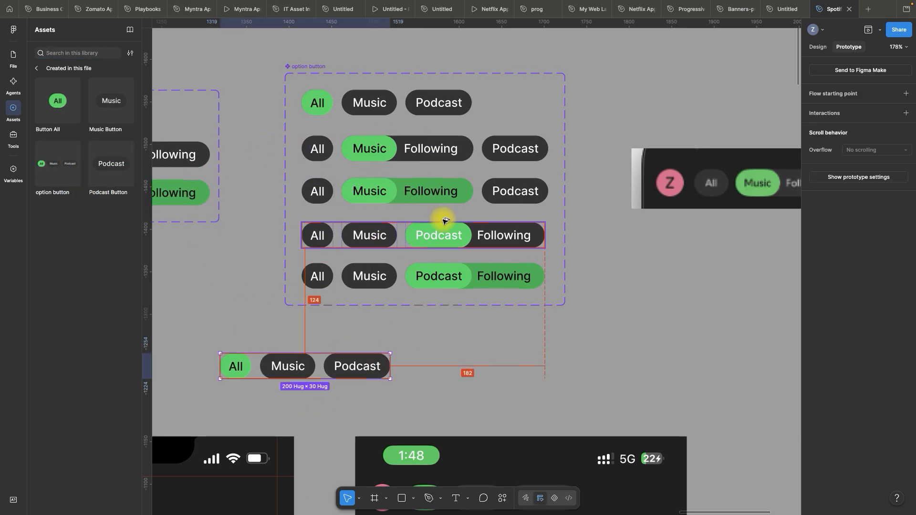
{"action": "scroll", "coordinate": [444, 217], "scroll_direction": "down", "scroll_amount": 5}
{"action": "scroll", "coordinate": [348, 295], "scroll_direction": "up", "scroll_amount": 3}
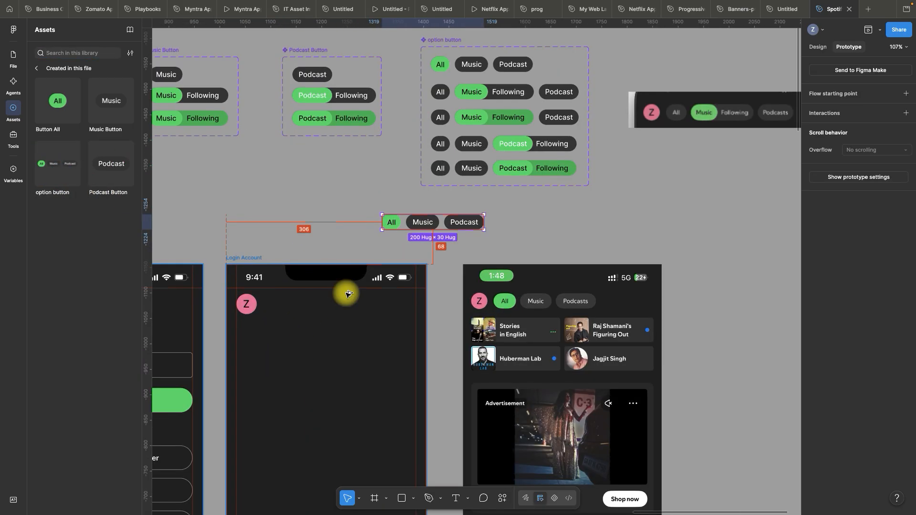
{"action": "left_click_drag", "start_coordinate": [395, 223], "coordinate": [276, 306]}
{"action": "left_click", "coordinate": [302, 240]}
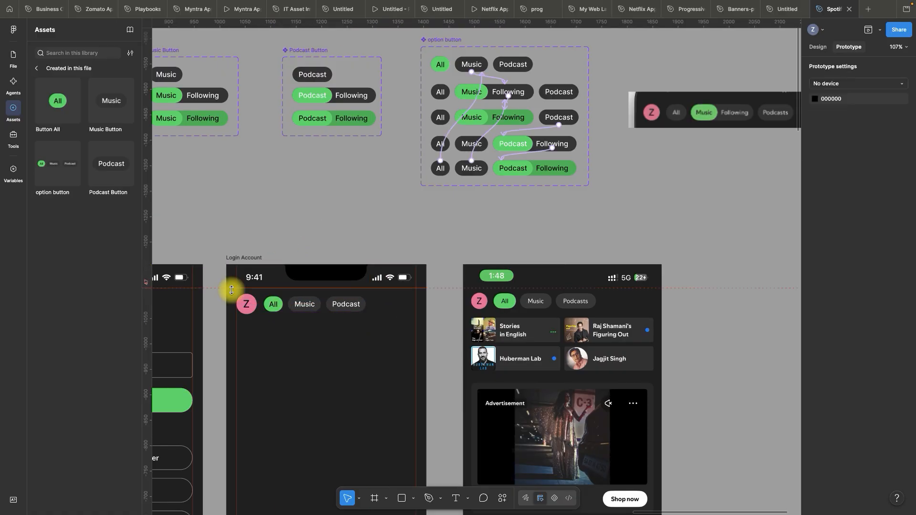
{"action": "scroll", "coordinate": [231, 288], "scroll_direction": "up", "scroll_amount": 3}
{"action": "left_click", "coordinate": [261, 327]}
{"action": "left_click", "coordinate": [284, 322], "text": "shift"}
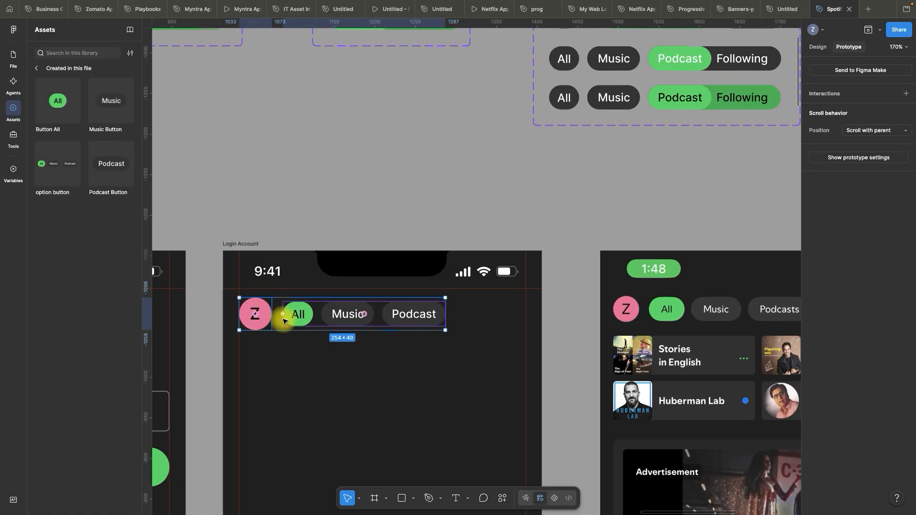
{"action": "left_click", "coordinate": [348, 198]}
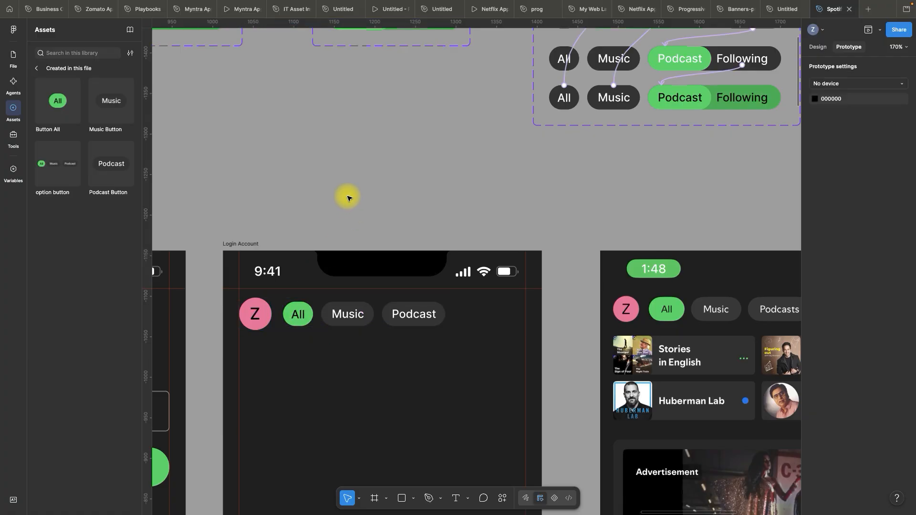
{"action": "left_click", "coordinate": [234, 240]}
{"action": "scroll", "coordinate": [317, 194], "scroll_direction": "down", "scroll_amount": 5}
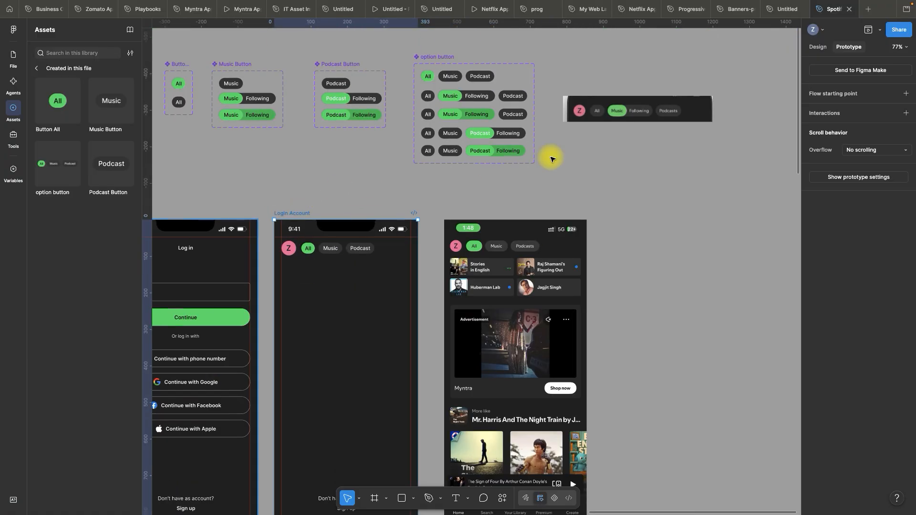
{"action": "left_click", "coordinate": [880, 31]}
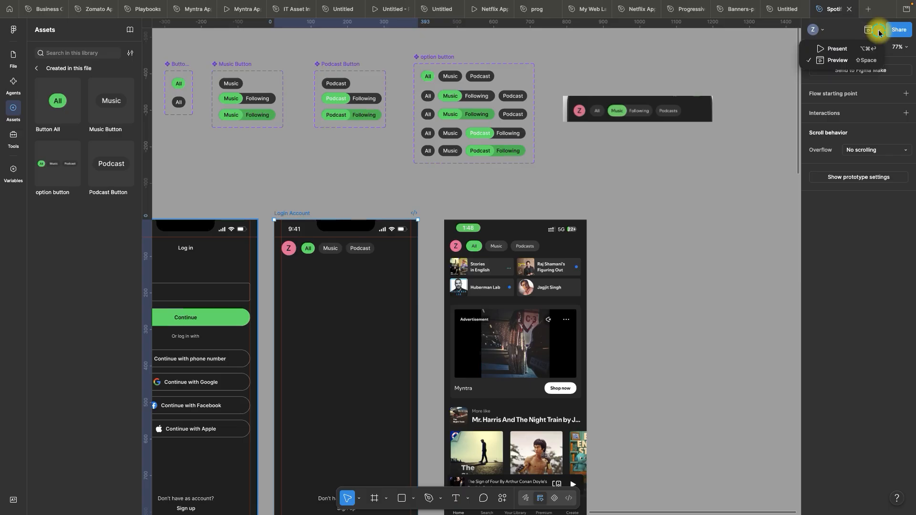
{"action": "left_click", "coordinate": [783, 141]}
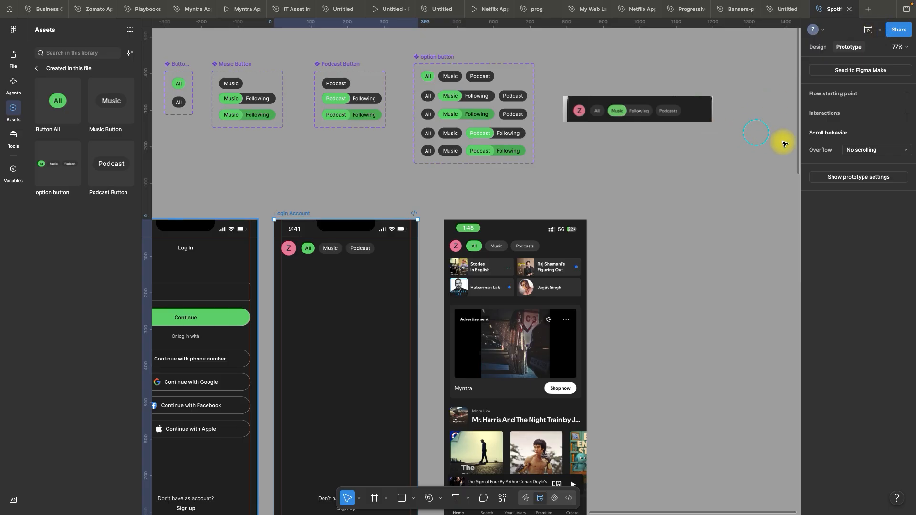
{"action": "left_click", "coordinate": [867, 153]}
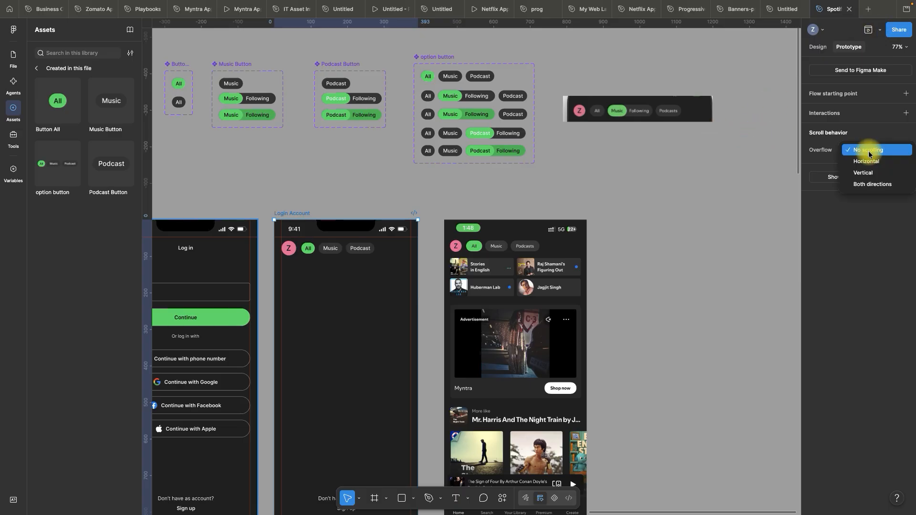
{"action": "left_click", "coordinate": [778, 177]}
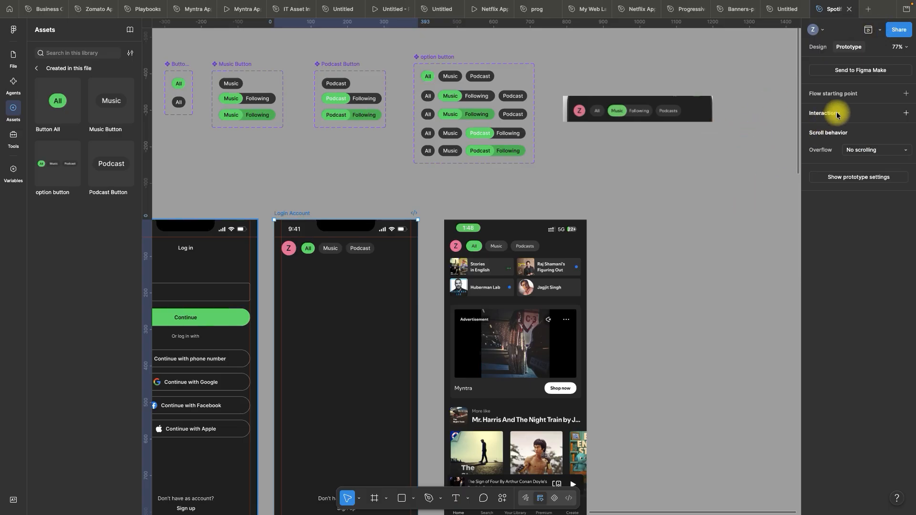
Set the device in the prototype settings to iPhone 14
{"action": "left_click", "coordinate": [855, 182]}
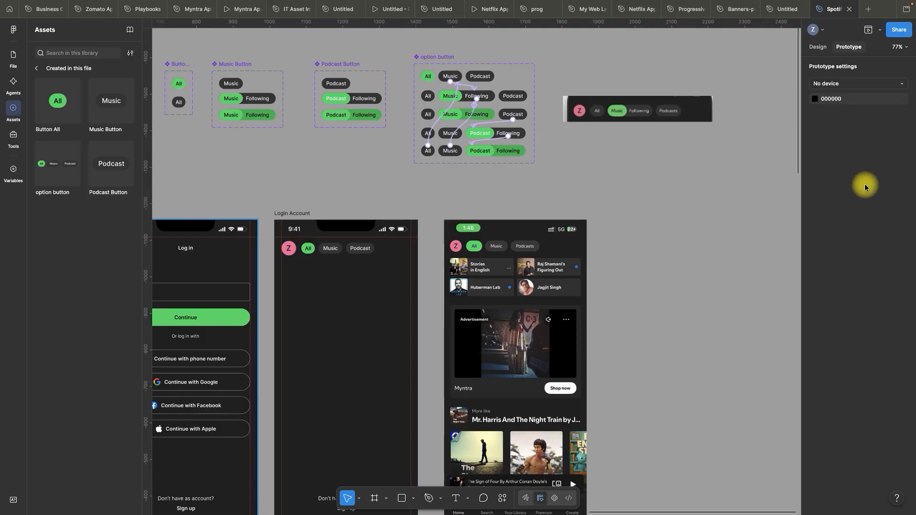
{"action": "left_click", "coordinate": [840, 83]}
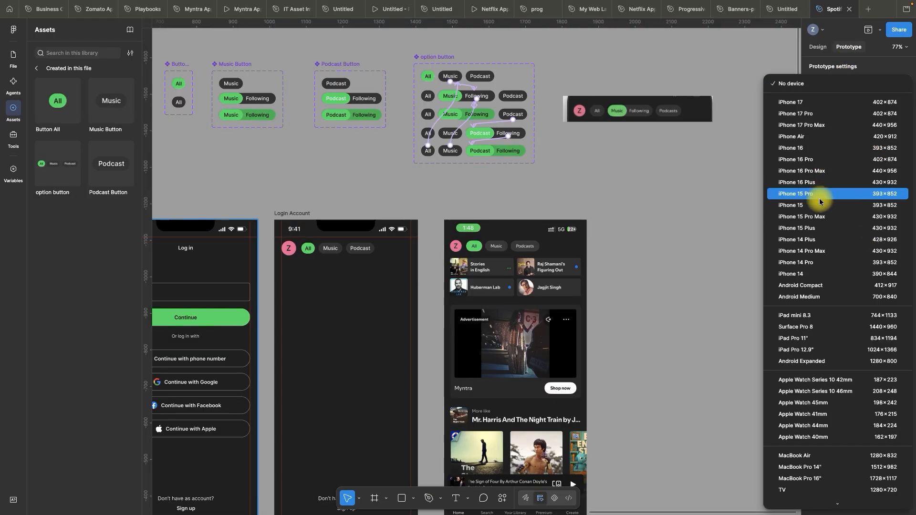
{"action": "left_click", "coordinate": [803, 279]}
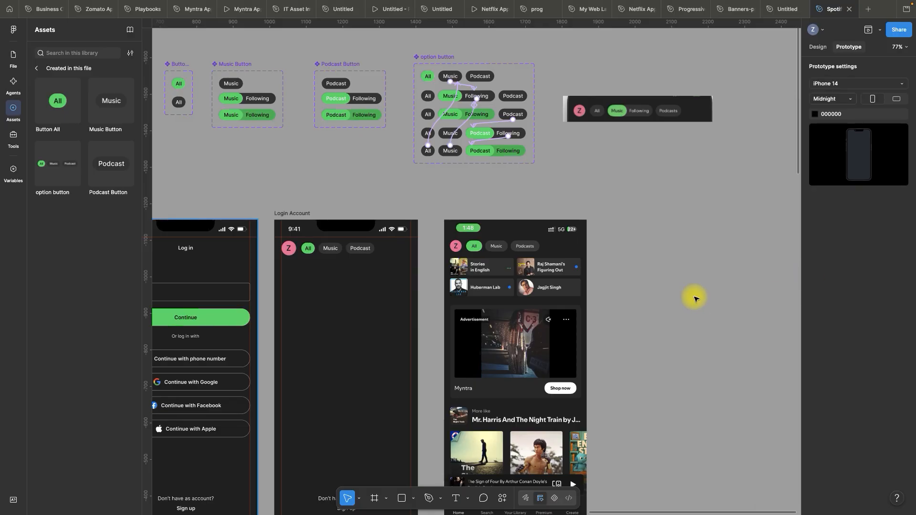
Open the prototype preview of the Login Account frame
{"action": "left_click", "coordinate": [289, 213]}
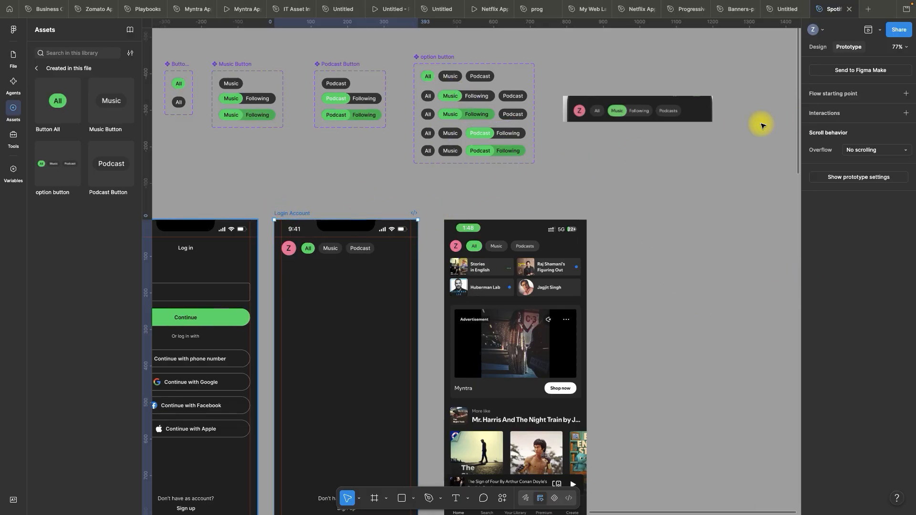
{"action": "left_click", "coordinate": [879, 31]}
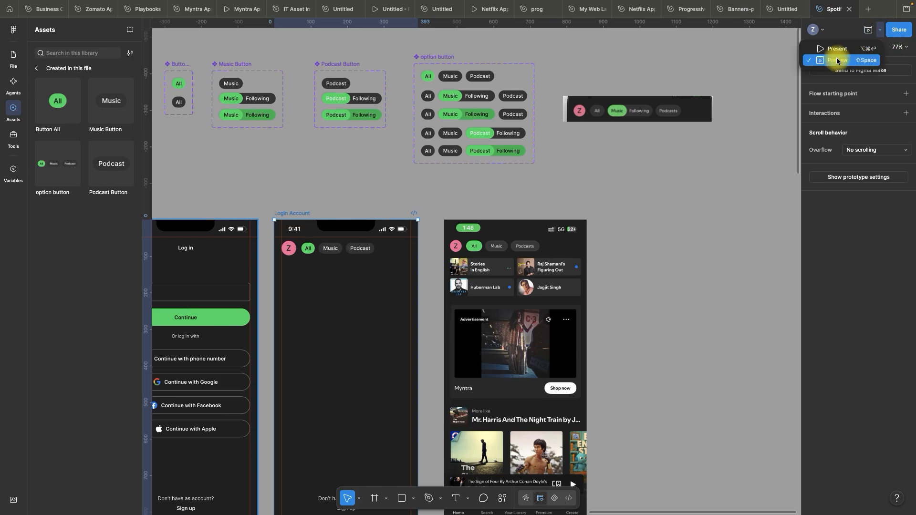
{"action": "left_click", "coordinate": [837, 61]}
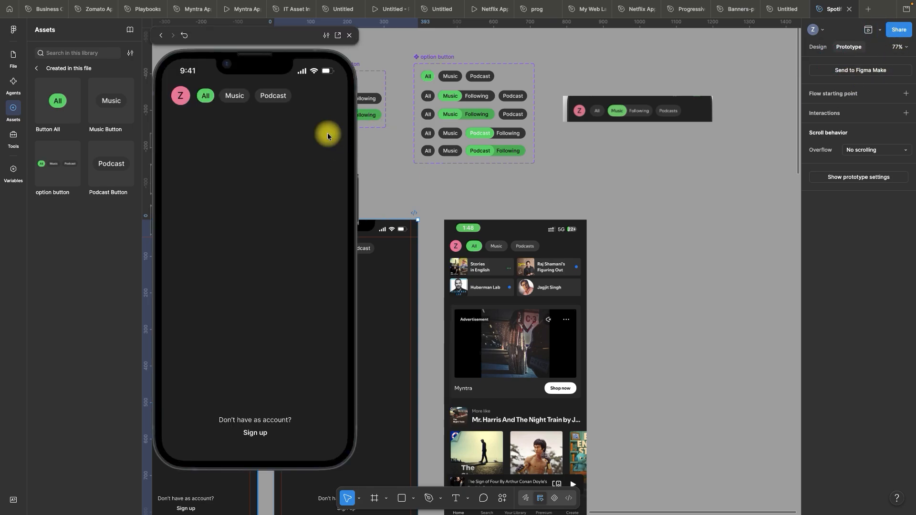
Test the Music button, its Following option, and the Podcast button with its Following option in the preview, ending back on Music
{"action": "left_click", "coordinate": [235, 97]}
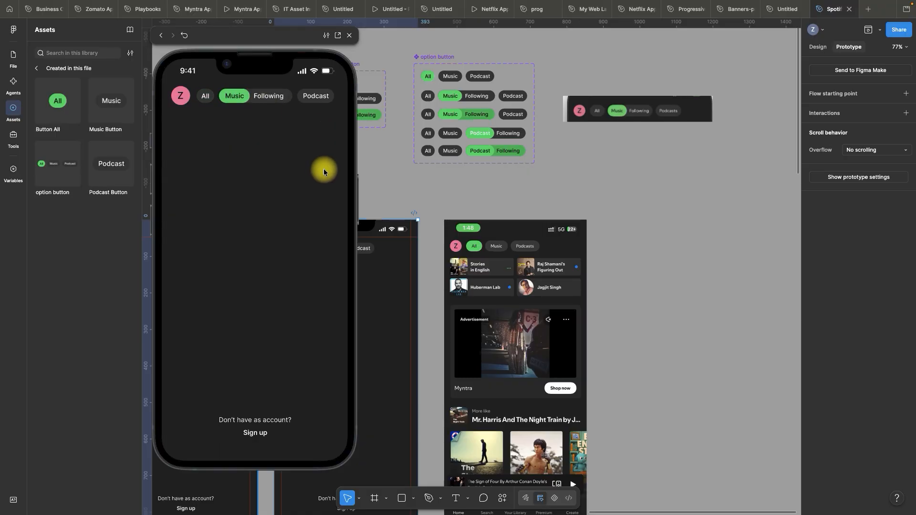
{"action": "left_click", "coordinate": [271, 99]}
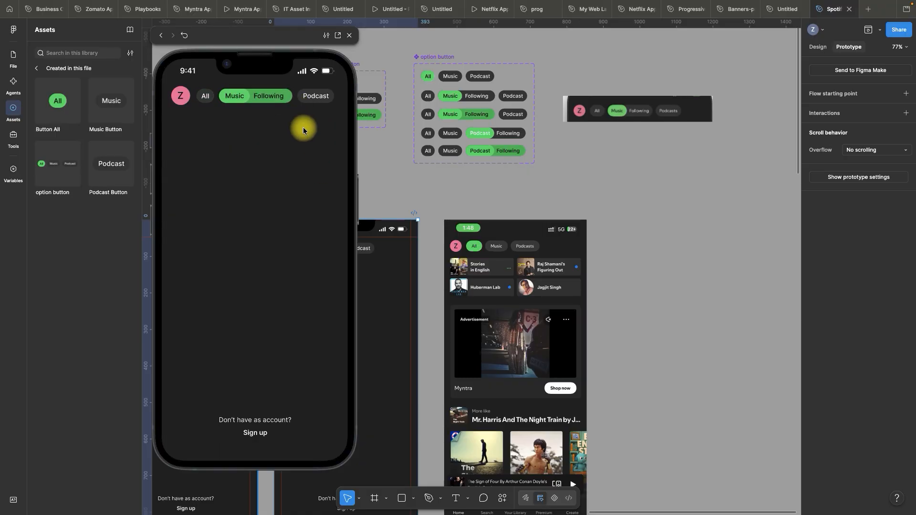
{"action": "left_click", "coordinate": [317, 99]}
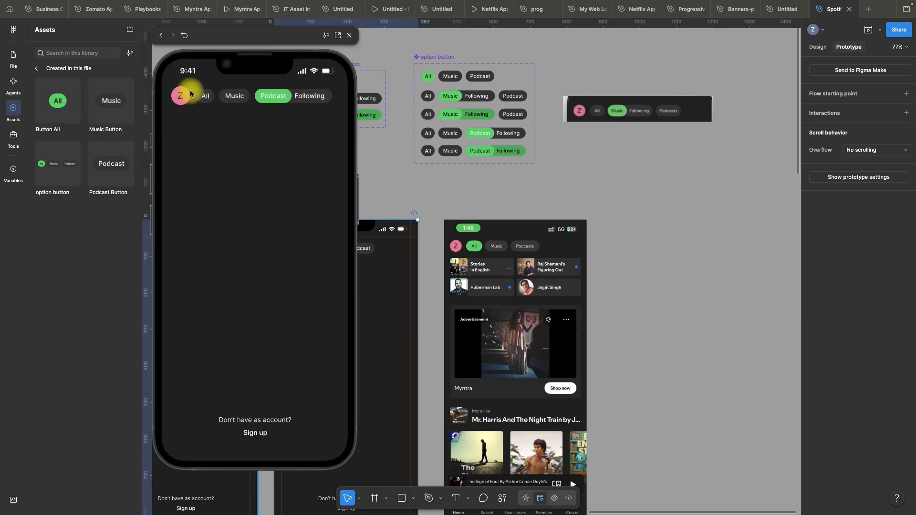
{"action": "left_click", "coordinate": [315, 98]}
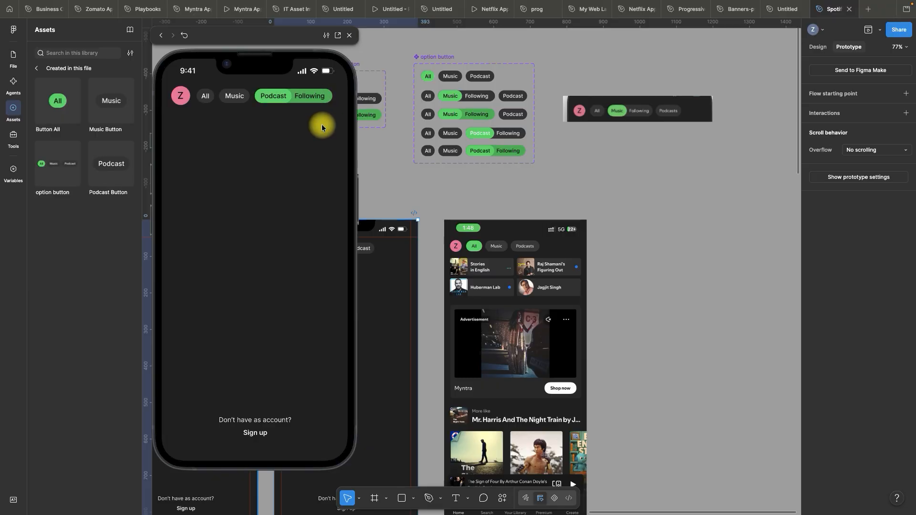
{"action": "left_click", "coordinate": [239, 100]}
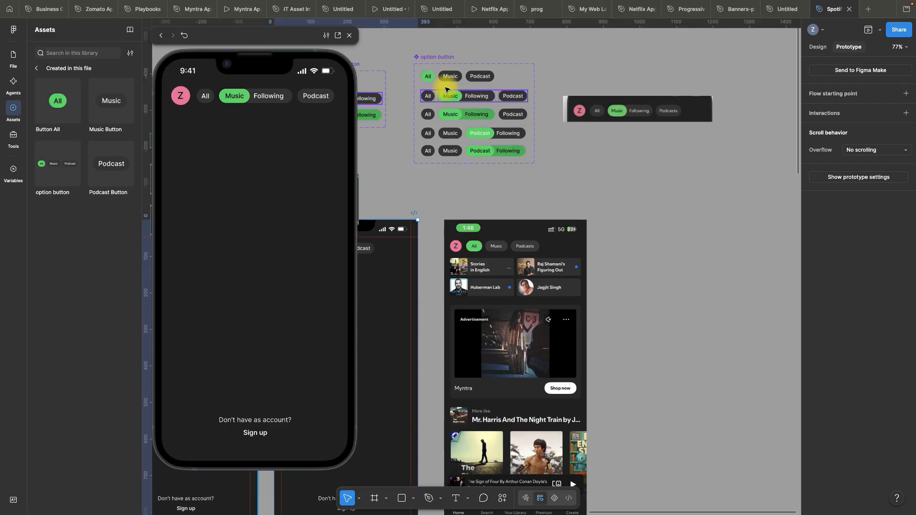
Add an on-tap Change to interaction from the second row's All button to the Frame 7 variant and test it in the preview
{"action": "scroll", "coordinate": [424, 71], "scroll_direction": "up", "scroll_amount": 5}
{"action": "left_click", "coordinate": [437, 116]}
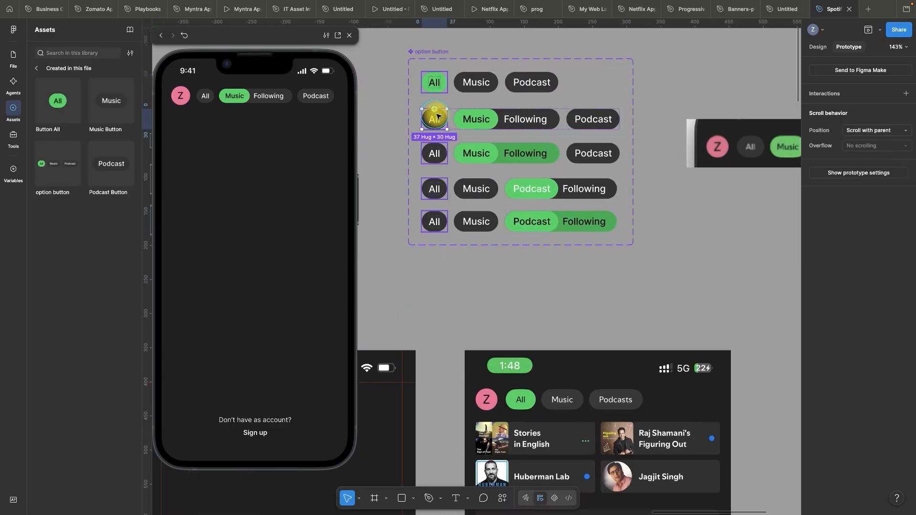
{"action": "left_click_drag", "start_coordinate": [435, 109], "coordinate": [479, 100]}
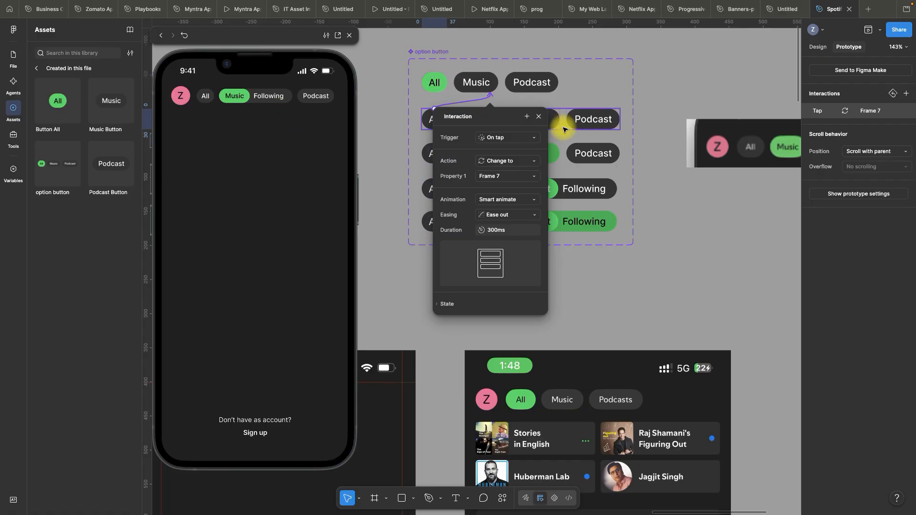
{"action": "left_click", "coordinate": [539, 119]}
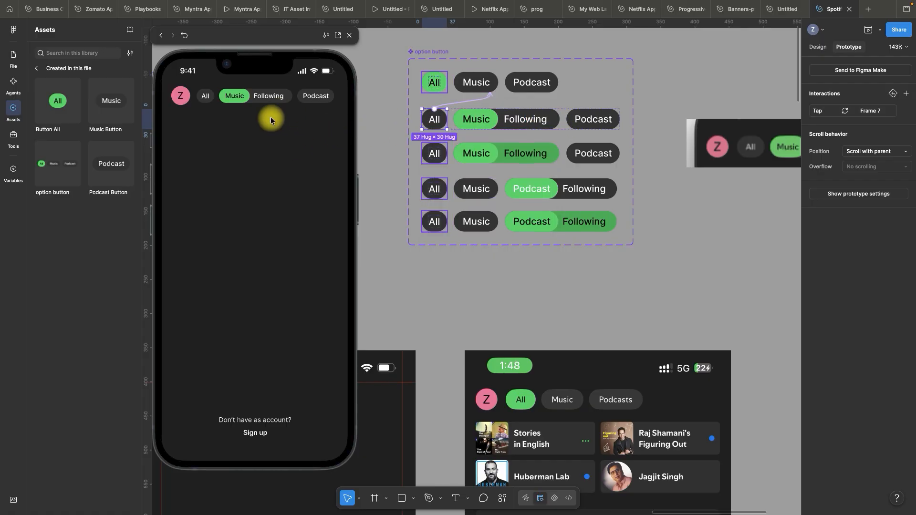
{"action": "left_click", "coordinate": [208, 101]}
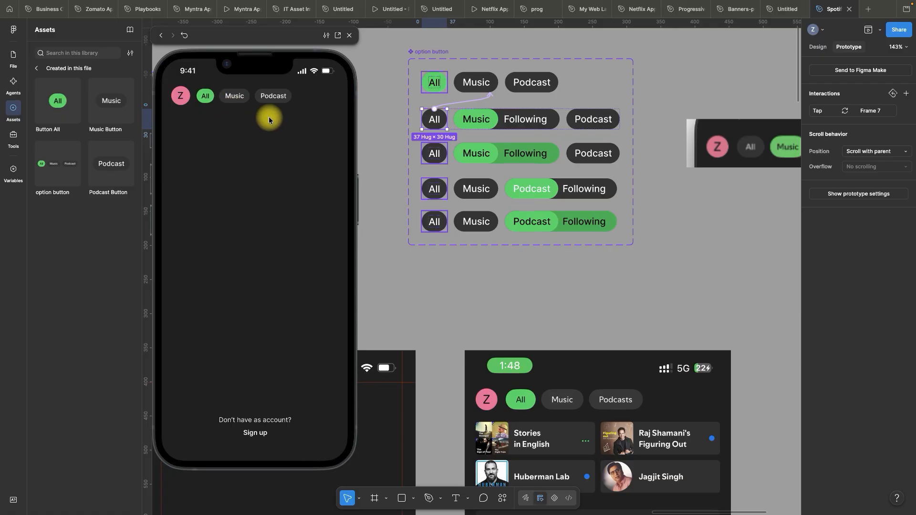
Add an on-tap Change to interaction from the Podcast button in the first row to the Frame 10 variant
{"action": "left_click", "coordinate": [273, 97]}
{"action": "left_click", "coordinate": [538, 85]}
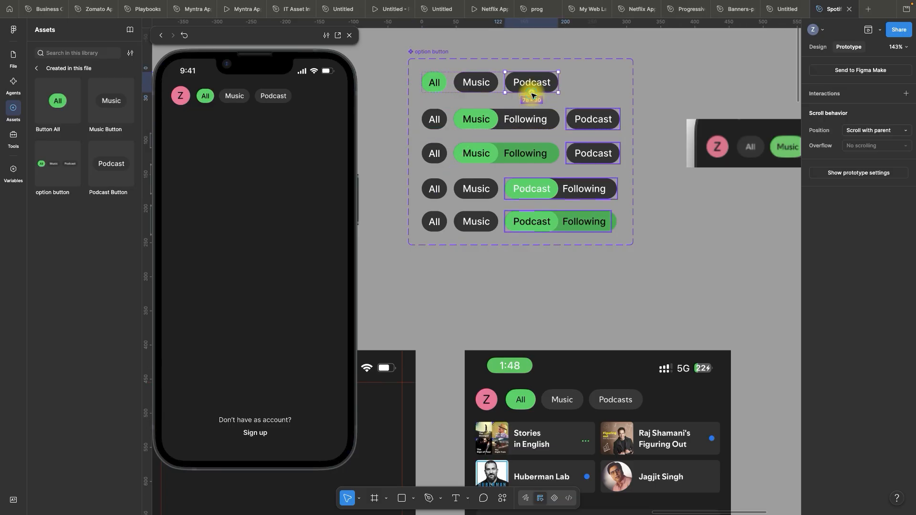
{"action": "left_click_drag", "start_coordinate": [531, 92], "coordinate": [557, 144]}
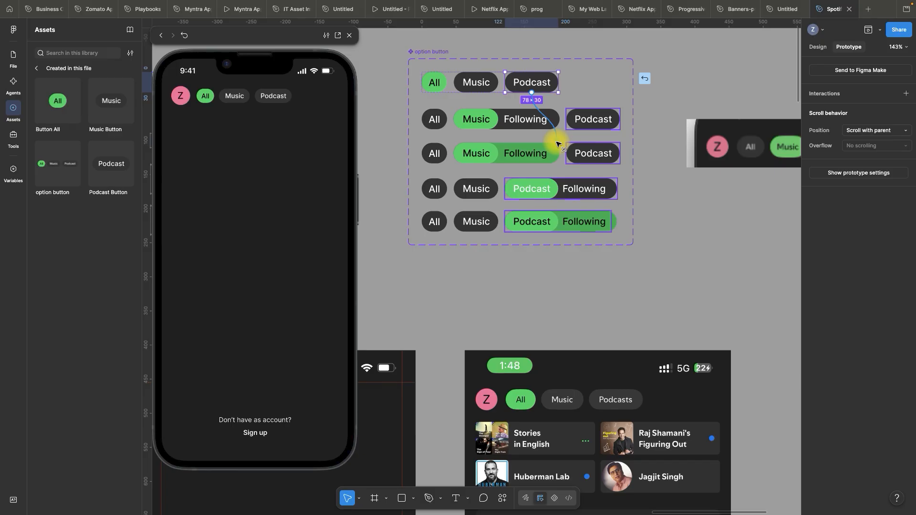
{"action": "left_click_drag", "start_coordinate": [558, 144], "coordinate": [534, 182]}
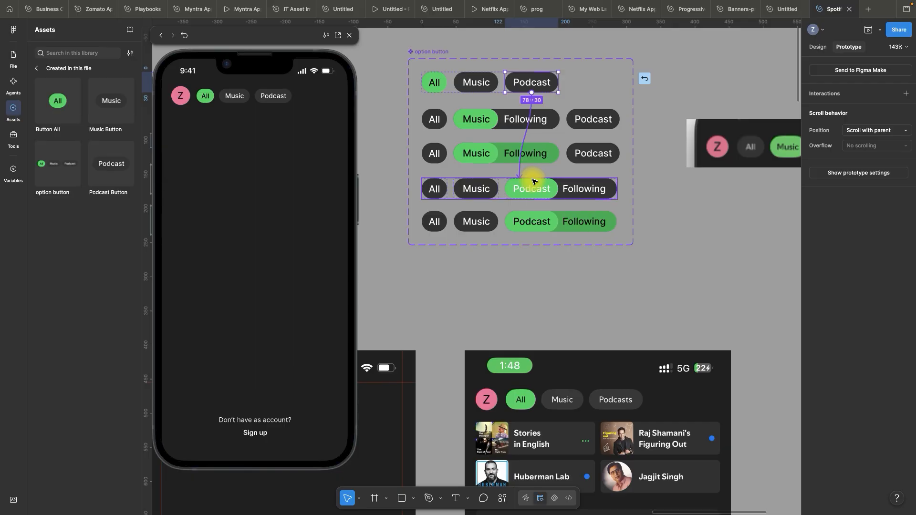
{"action": "left_click_drag", "start_coordinate": [533, 182], "coordinate": [532, 180]}
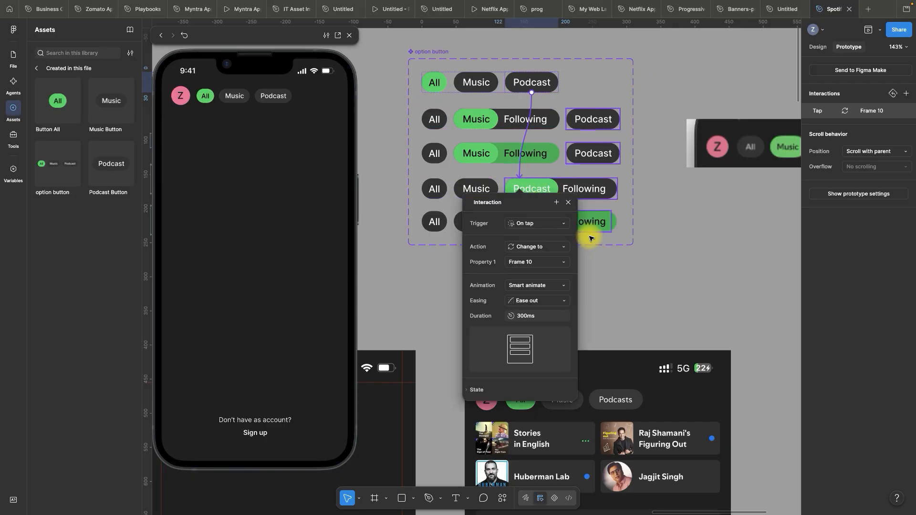
{"action": "left_click", "coordinate": [570, 203]}
Test the Podcast, Music and All buttons in the preview, finishing on Music
{"action": "left_click", "coordinate": [281, 97]}
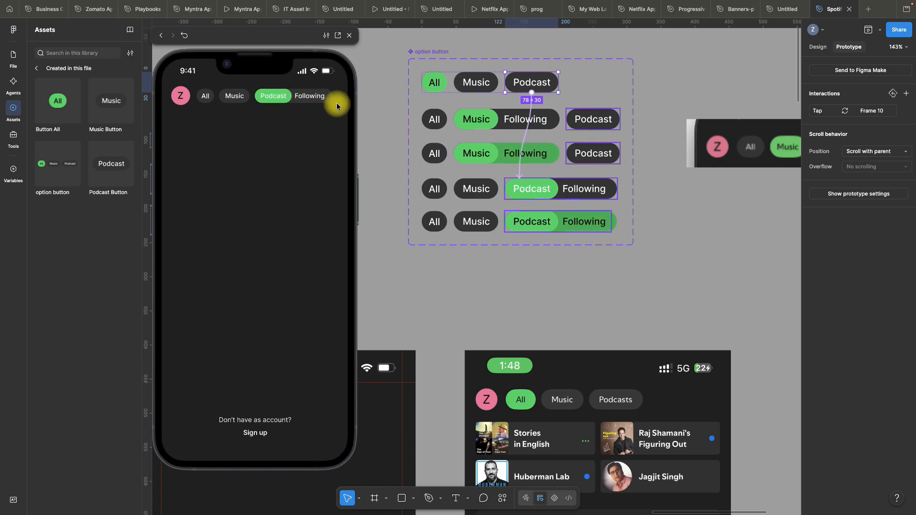
{"action": "left_click", "coordinate": [242, 96]}
{"action": "left_click", "coordinate": [205, 96]}
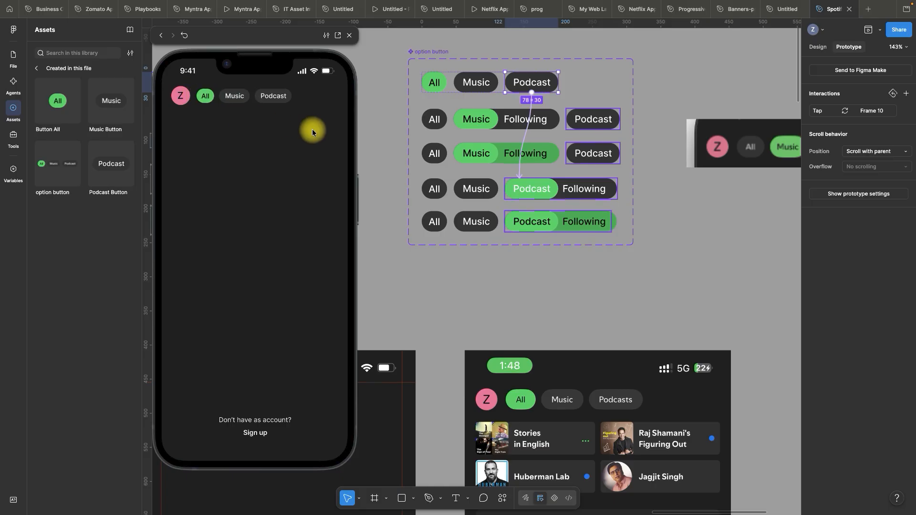
{"action": "left_click", "coordinate": [238, 97]}
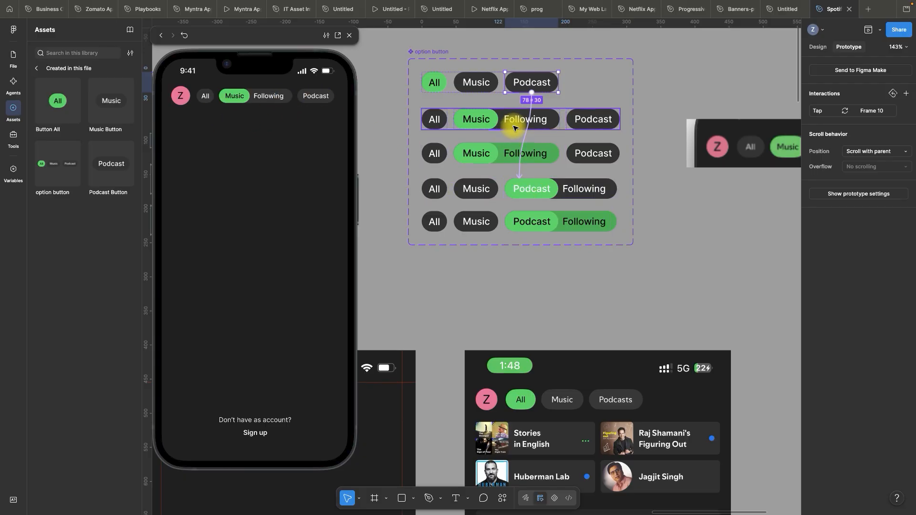
Add an on-tap Change to interaction from the Podcast button in the second row to the Frame 10 variant
{"action": "left_click", "coordinate": [596, 122]}
{"action": "left_click_drag", "start_coordinate": [620, 121], "coordinate": [537, 185]}
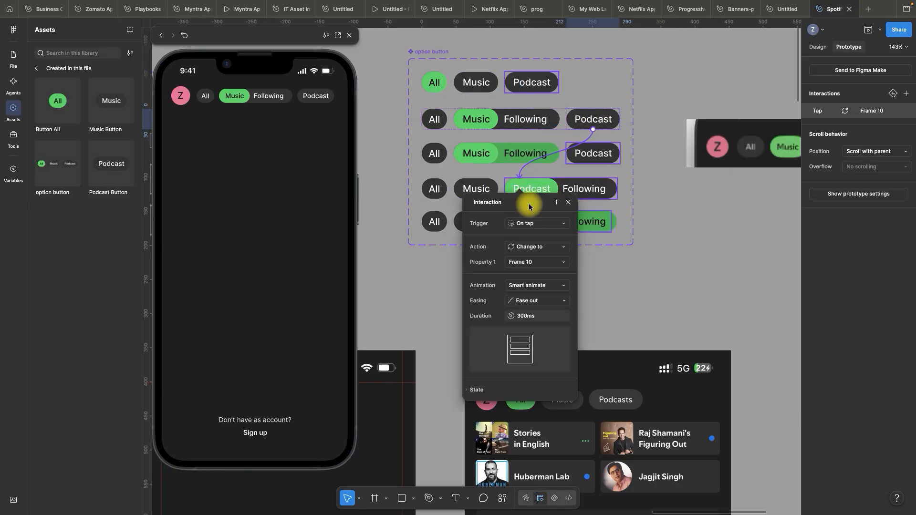
{"action": "left_click", "coordinate": [568, 205]}
Test switching from Music to Podcast, back to Music and on to All in the preview
{"action": "left_click", "coordinate": [313, 96]}
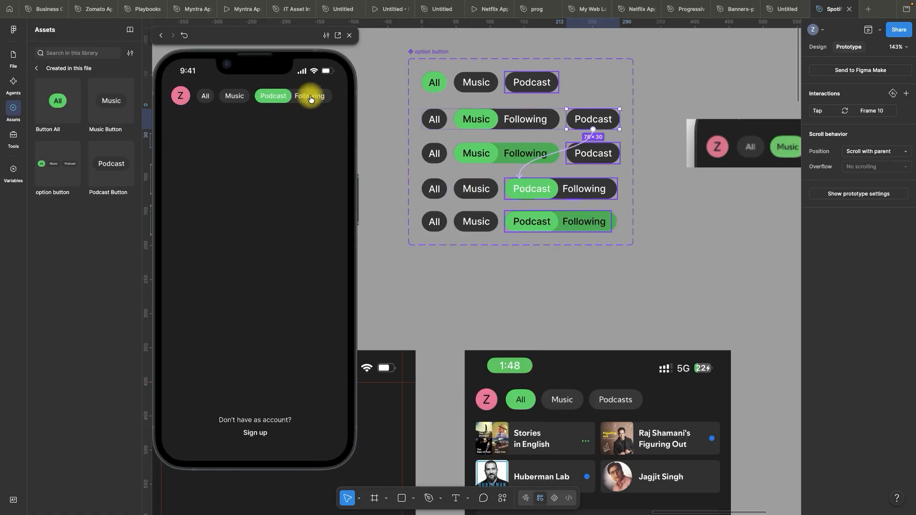
{"action": "left_click", "coordinate": [235, 95]}
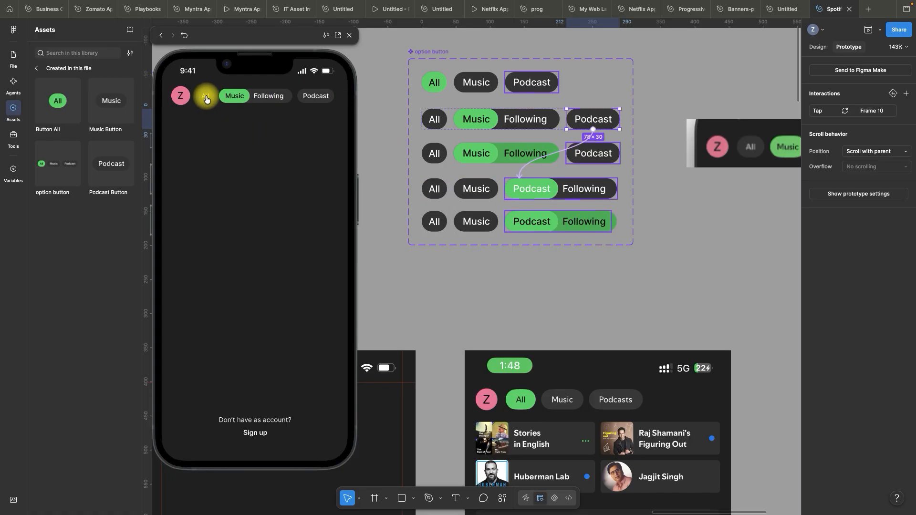
{"action": "left_click", "coordinate": [206, 97]}
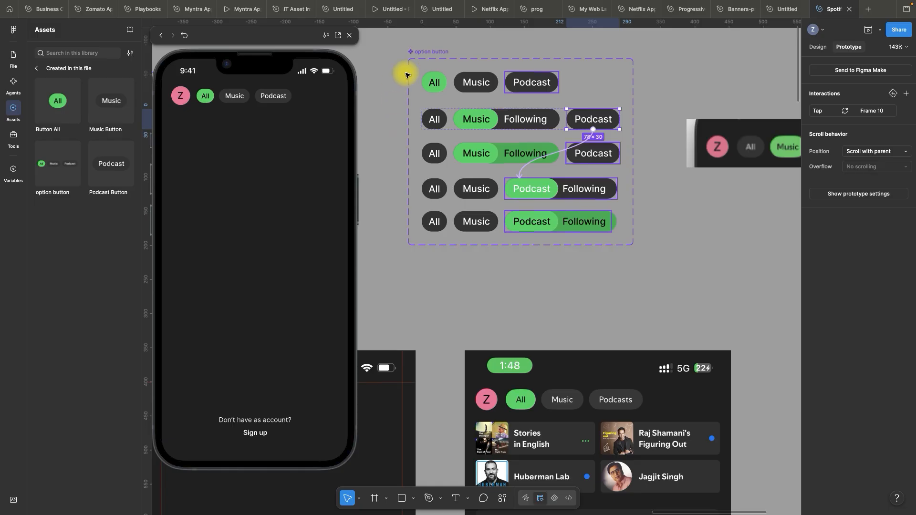
Examine the reference screens in the Assets frame and the home screen reference beside the Login Account frame
{"action": "scroll", "coordinate": [477, 96], "scroll_direction": "down", "scroll_amount": 5}
{"action": "scroll", "coordinate": [479, 96], "scroll_direction": "down", "scroll_amount": 5}
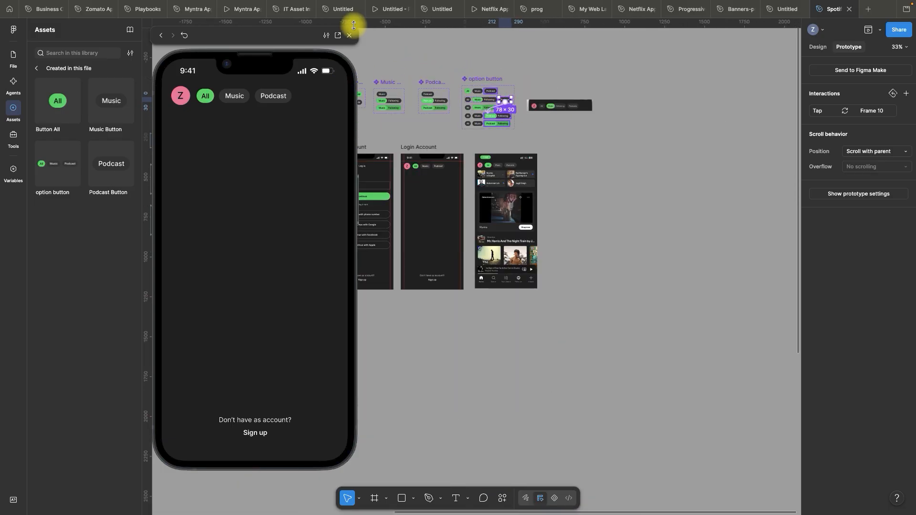
{"action": "scroll", "coordinate": [570, 136], "scroll_direction": "down", "scroll_amount": 3}
{"action": "scroll", "coordinate": [445, 116], "scroll_direction": "left", "scroll_amount": 7}
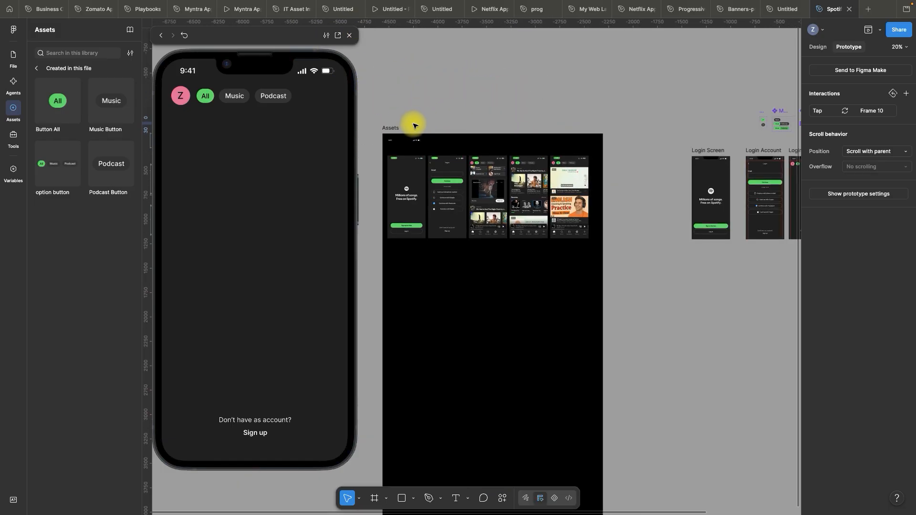
{"action": "scroll", "coordinate": [401, 116], "scroll_direction": "down", "scroll_amount": 2}
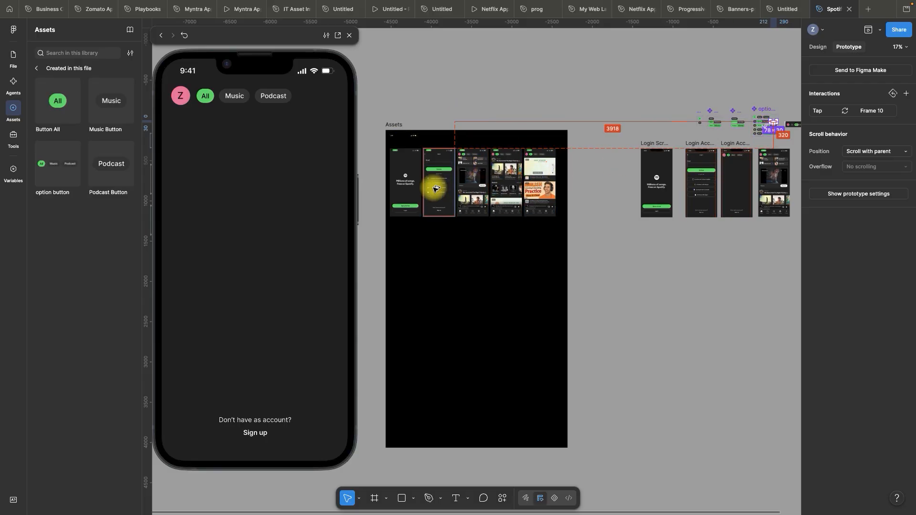
{"action": "scroll", "coordinate": [434, 184], "scroll_direction": "down", "scroll_amount": 4}
{"action": "scroll", "coordinate": [669, 172], "scroll_direction": "up", "scroll_amount": 10}
{"action": "scroll", "coordinate": [562, 189], "scroll_direction": "up", "scroll_amount": 6}
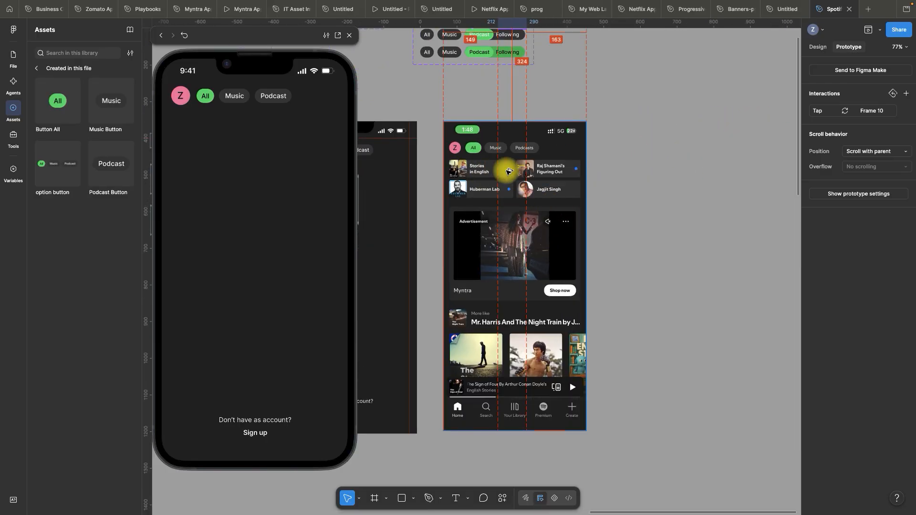